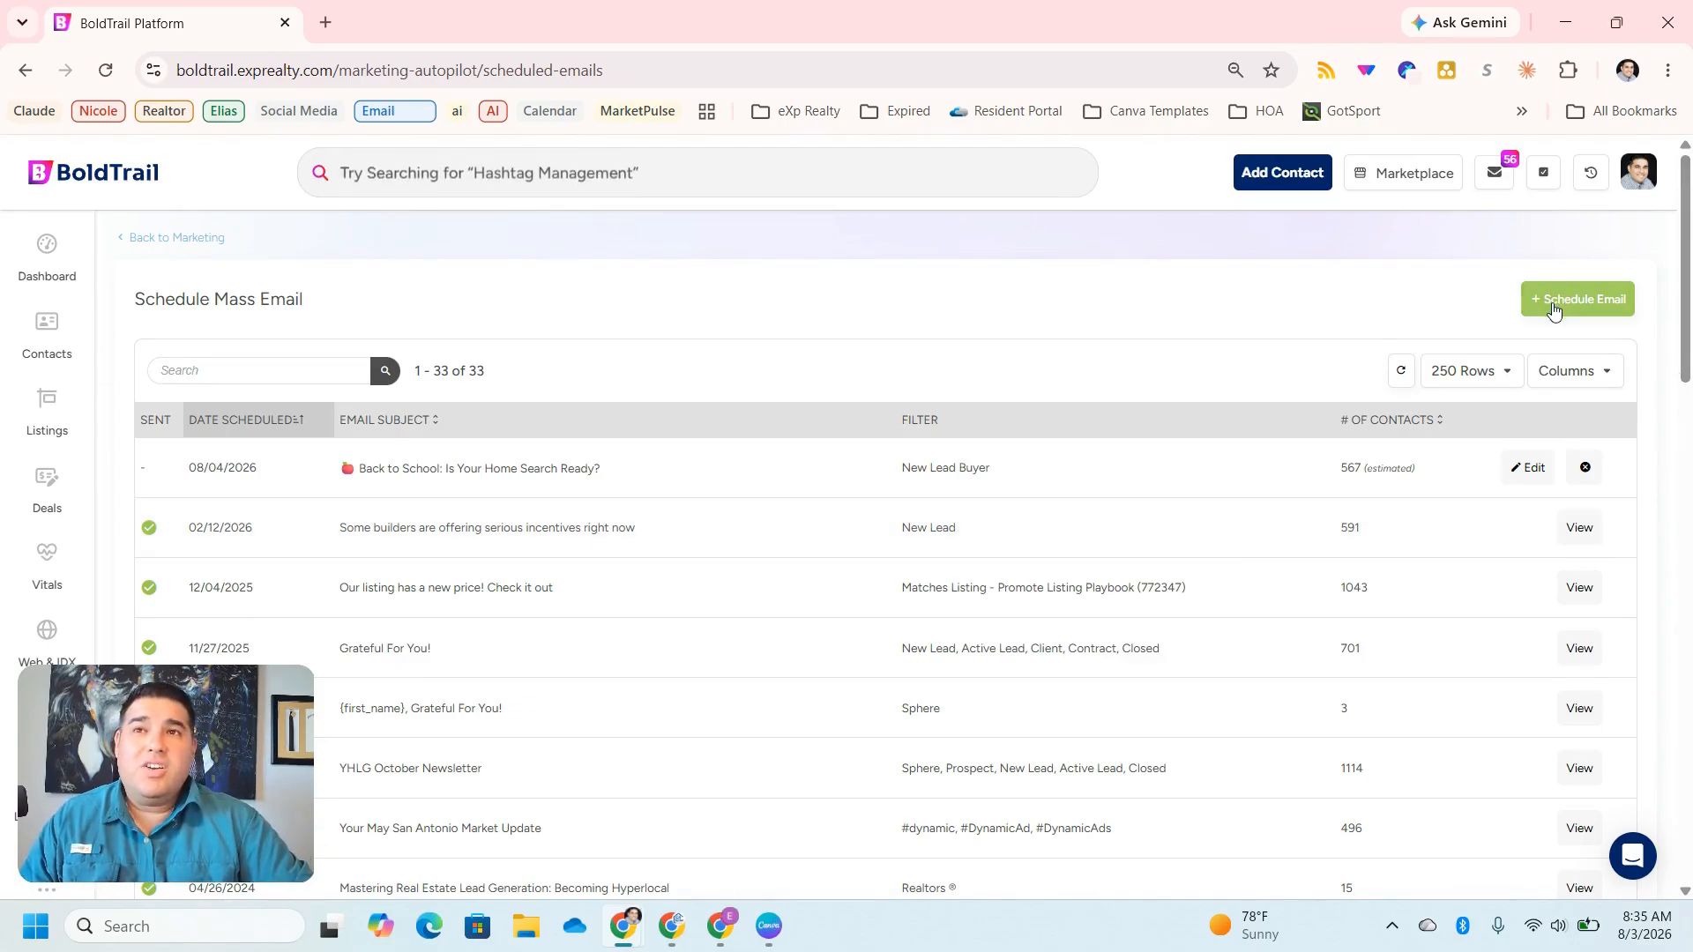
- Start scheduling a new mass email, target contacts matching a saved filter, and look through the saved filters
left_click(1552, 306)
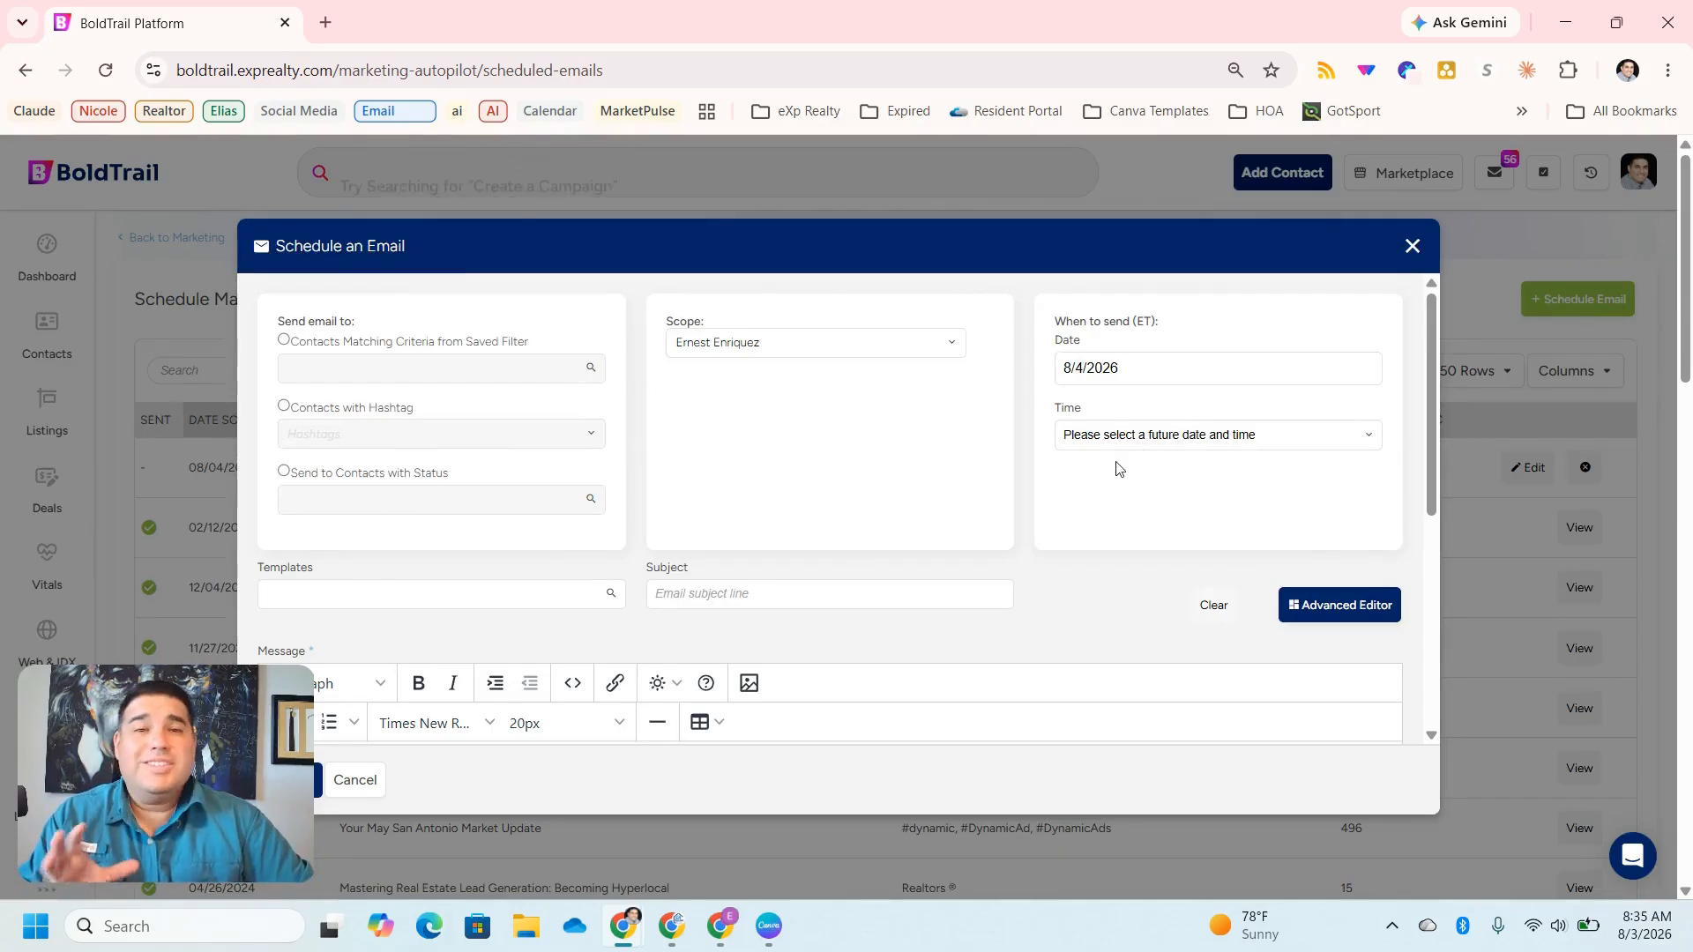
left_click(283, 342)
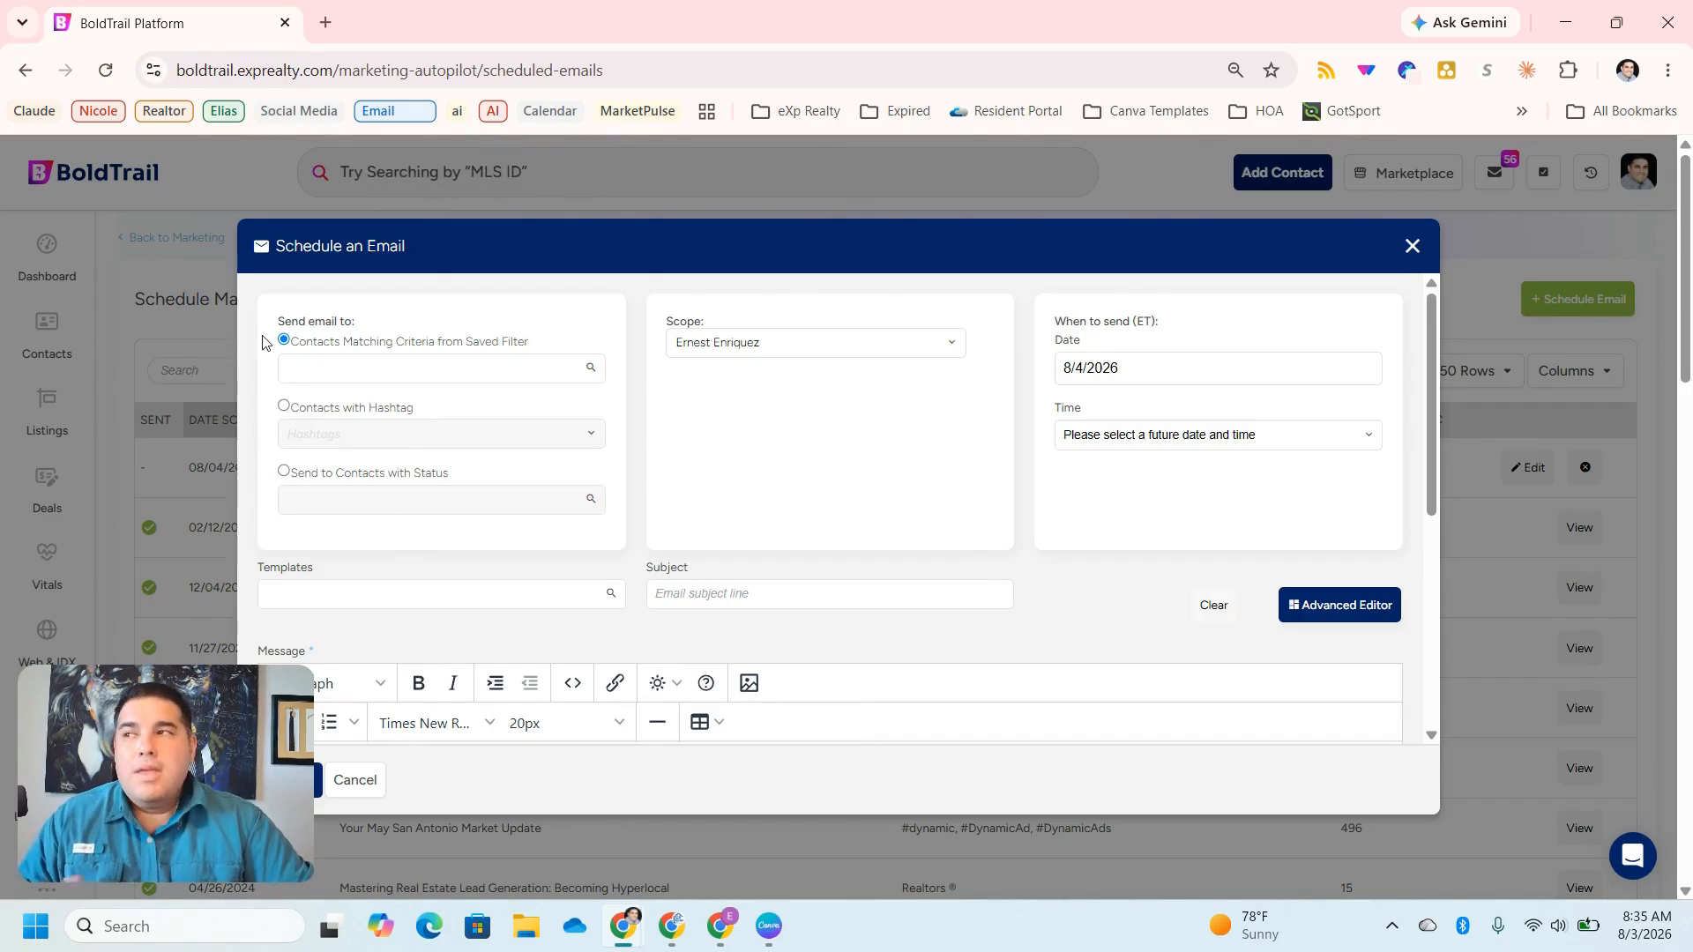
left_click(309, 368)
scroll(446, 465, "down", 1)
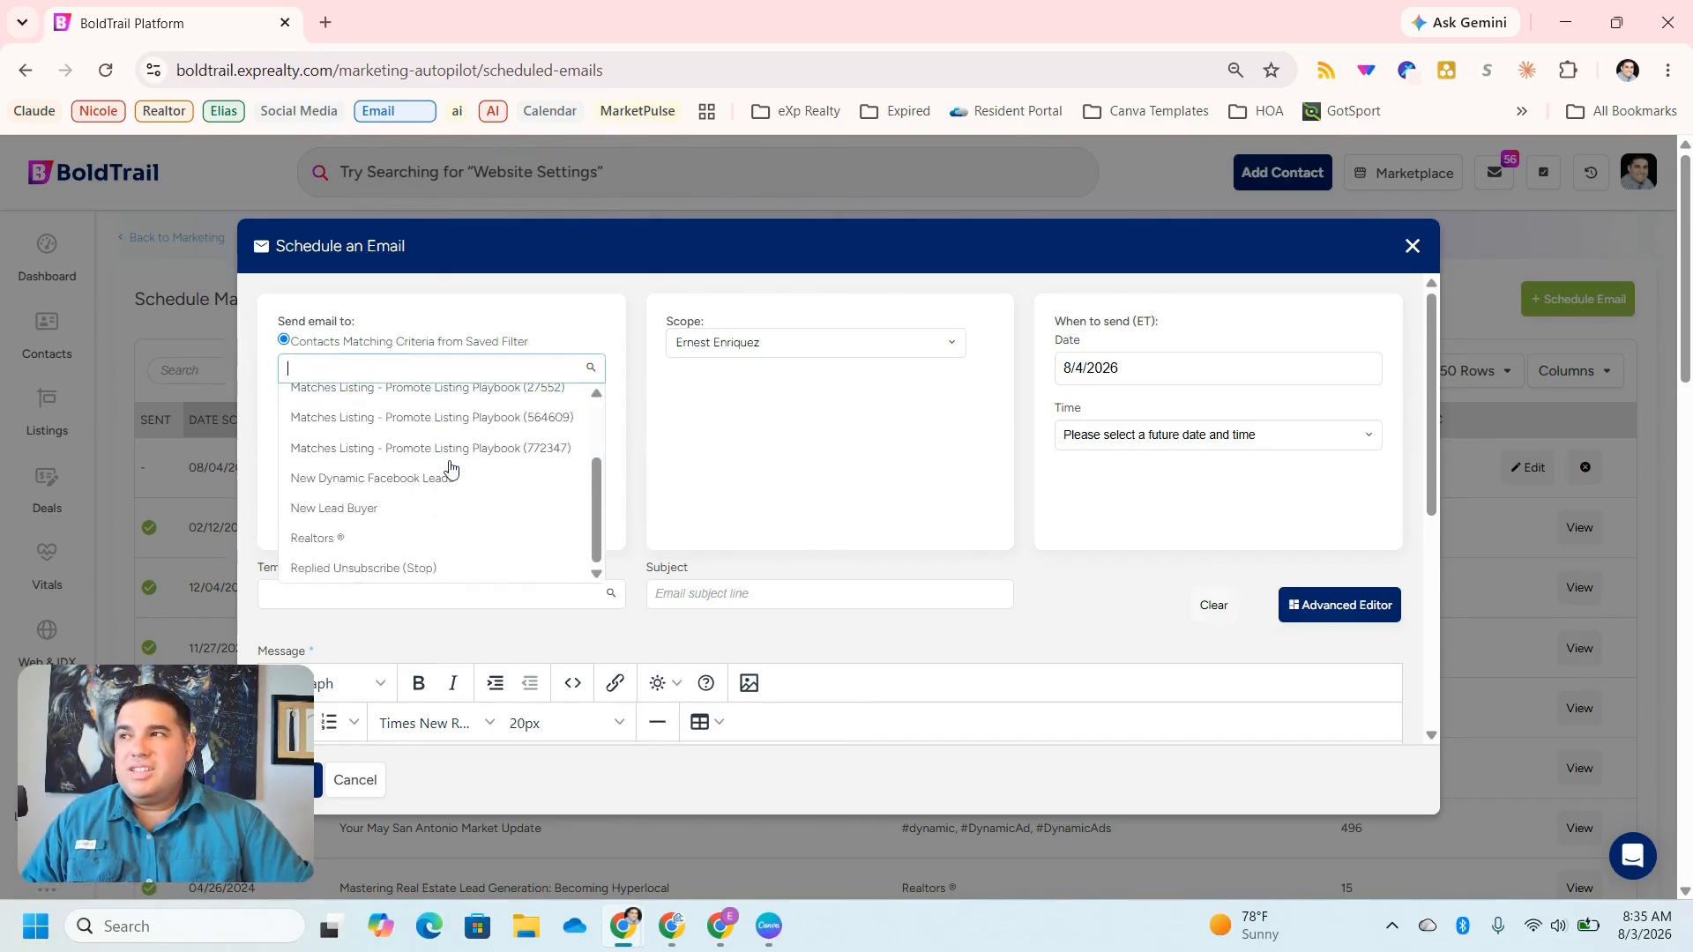
scroll(450, 467, "up", 1)
left_click(775, 484)
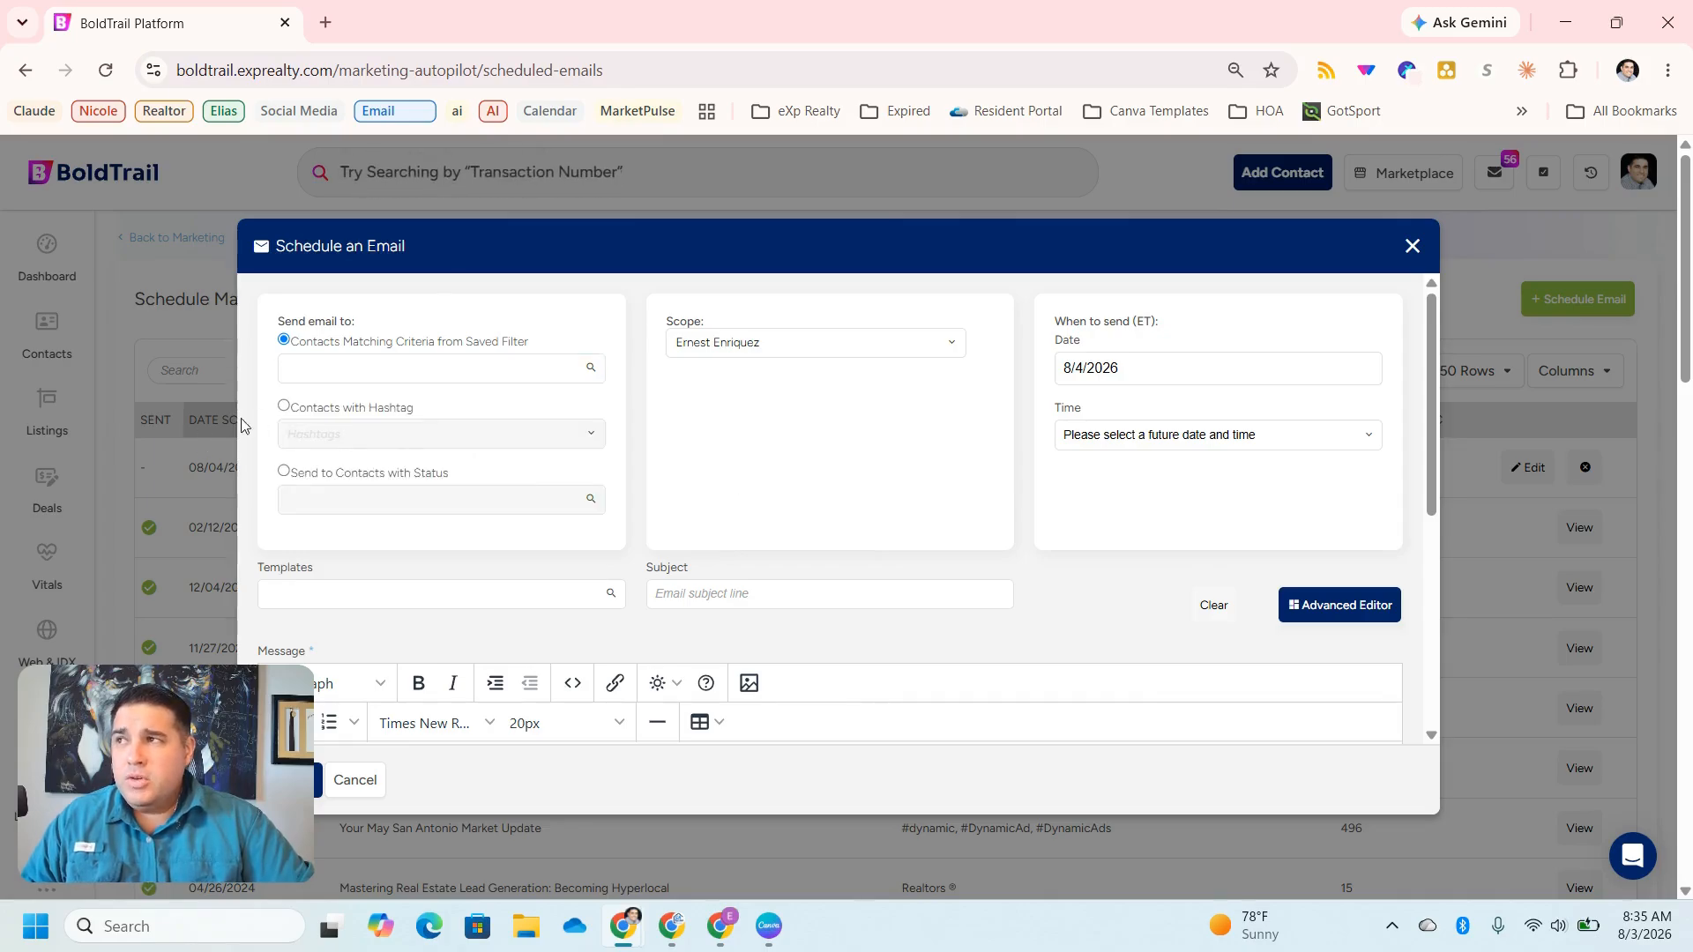
- Try the hashtag and contact-status recipient options, adding the Sphere and Prospect statuses and removing both
left_click(284, 406)
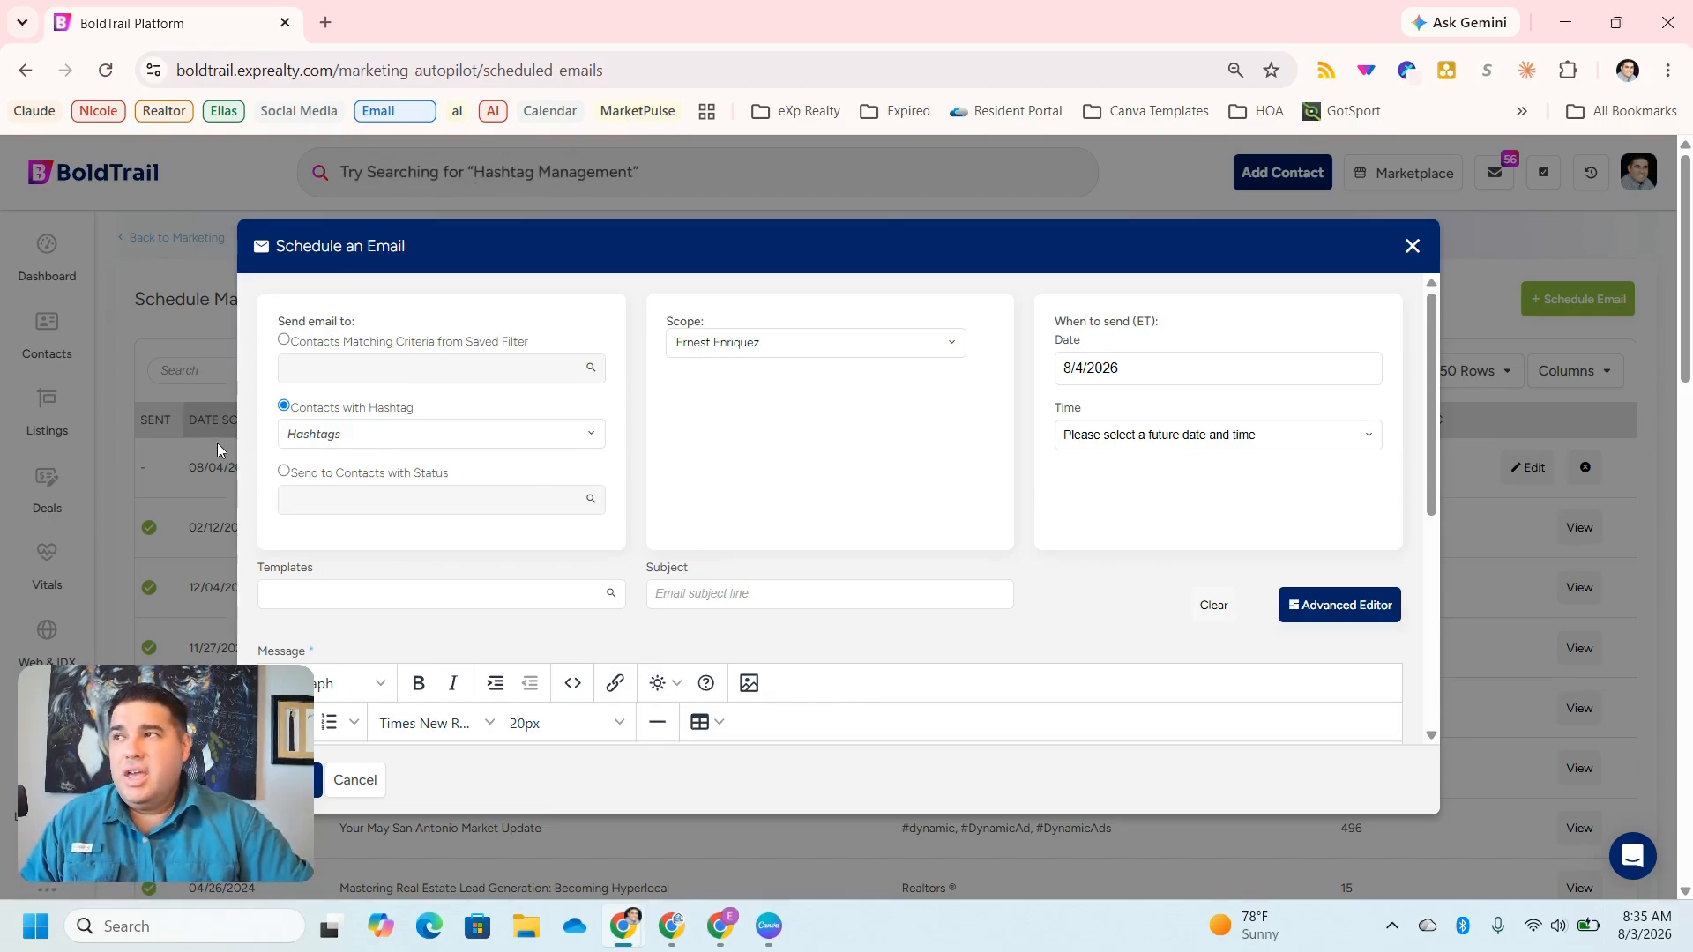
left_click(284, 473)
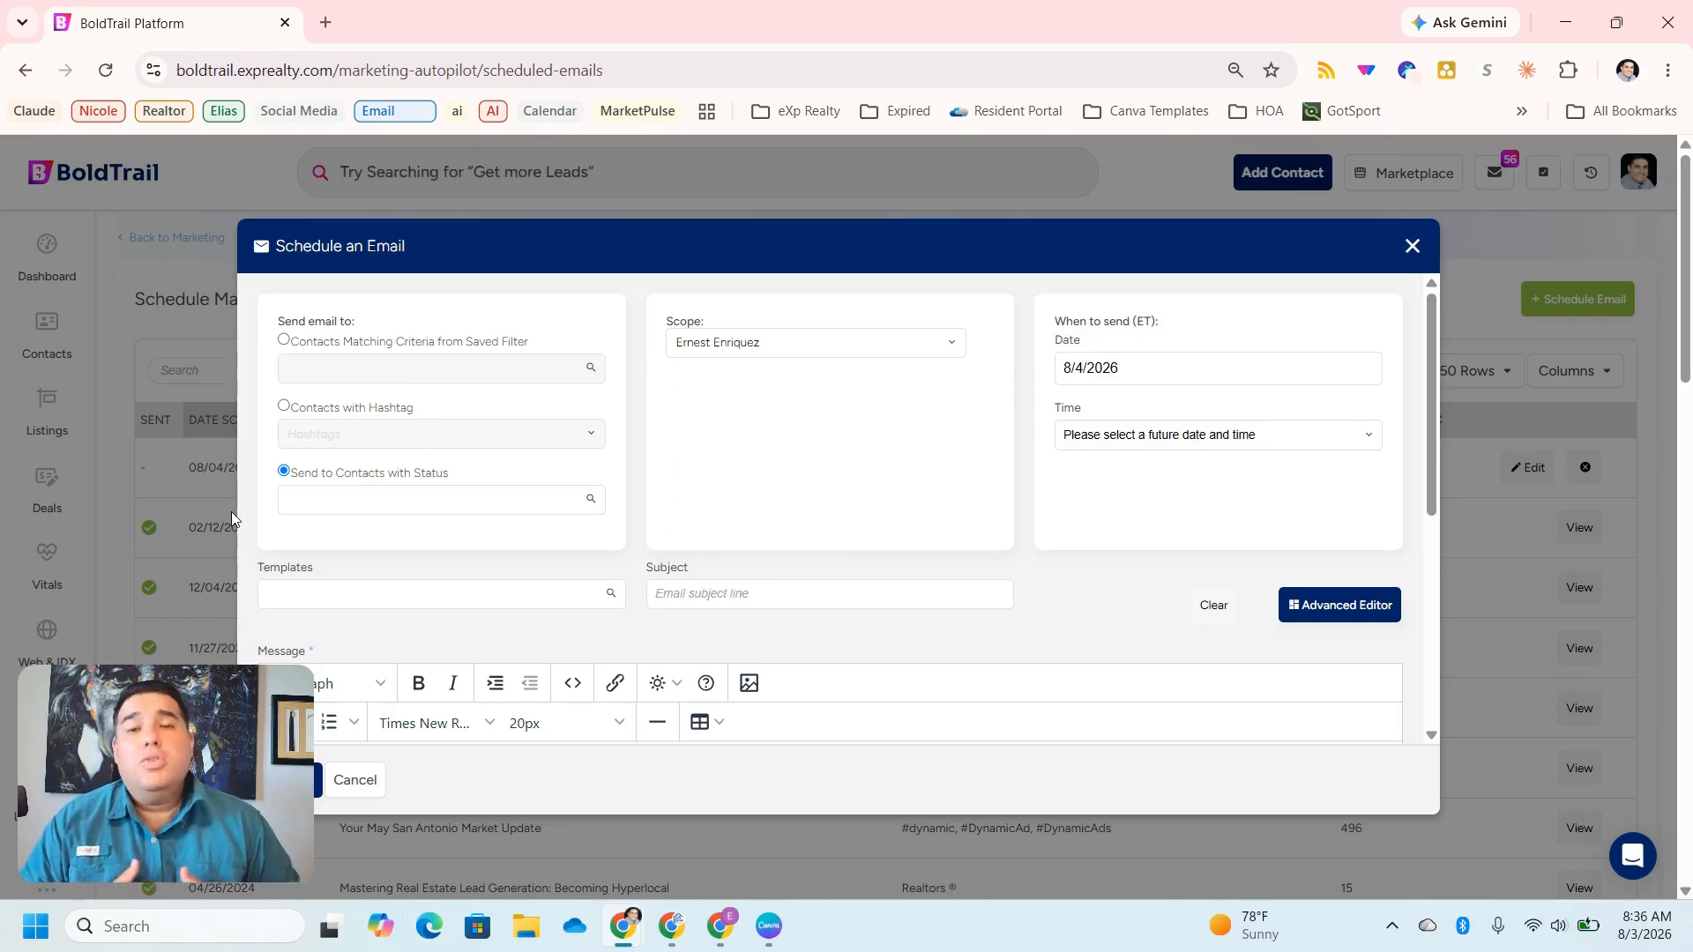
left_click(368, 499)
left_click(379, 532)
left_click(436, 531)
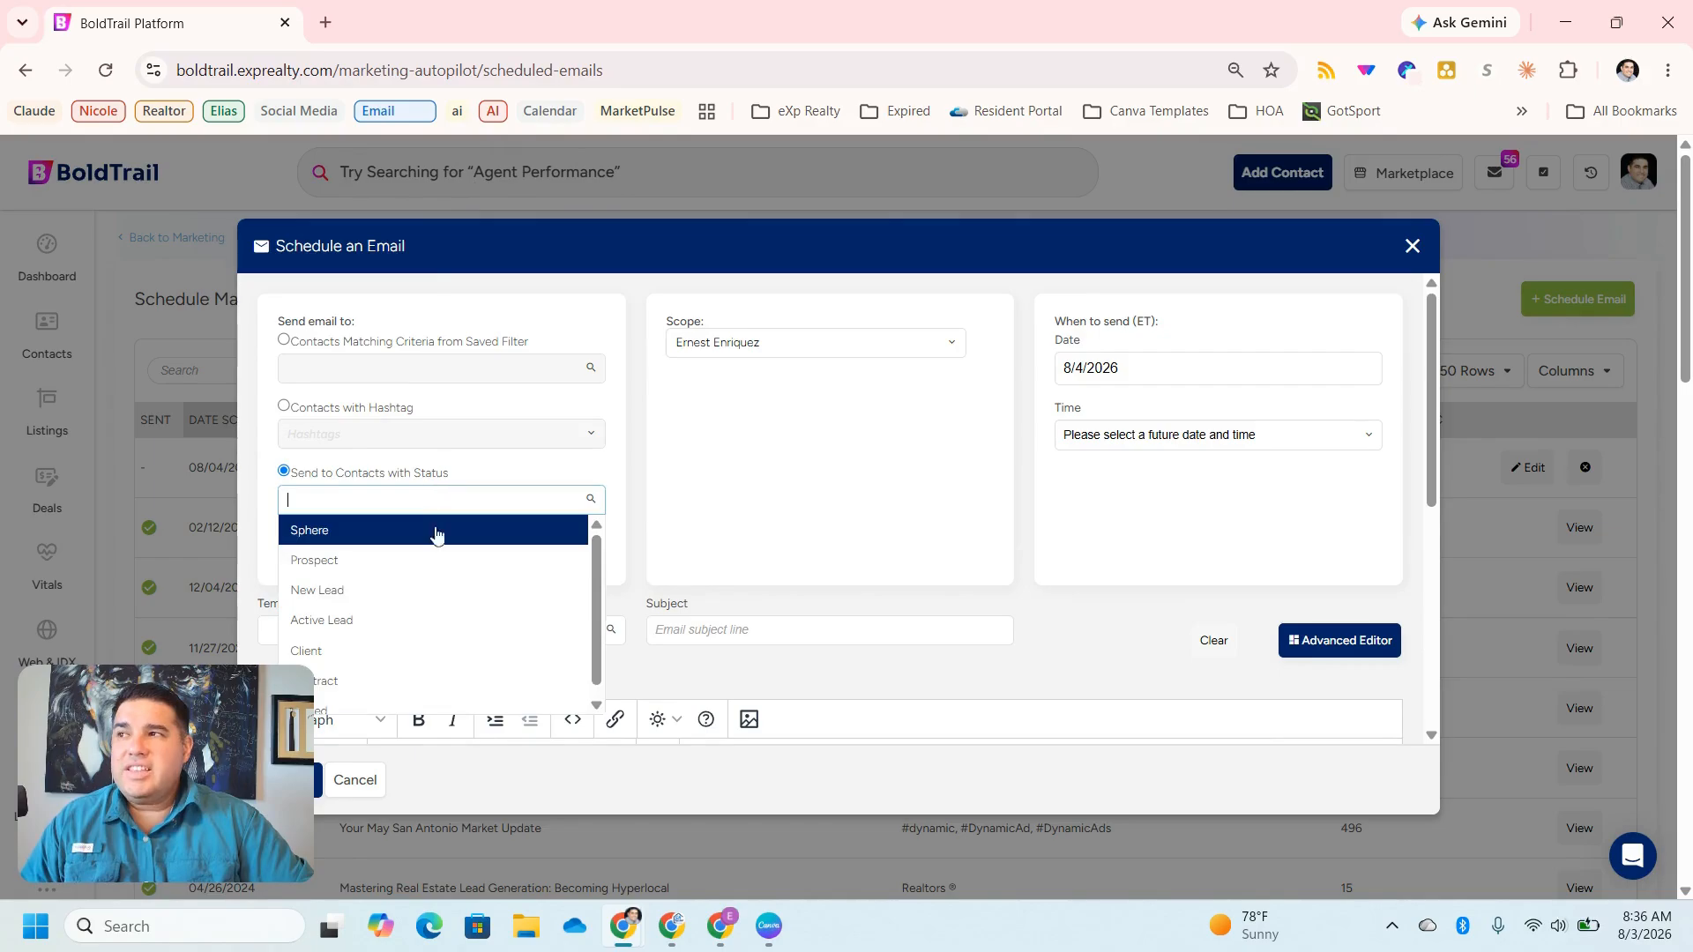
left_click(438, 563)
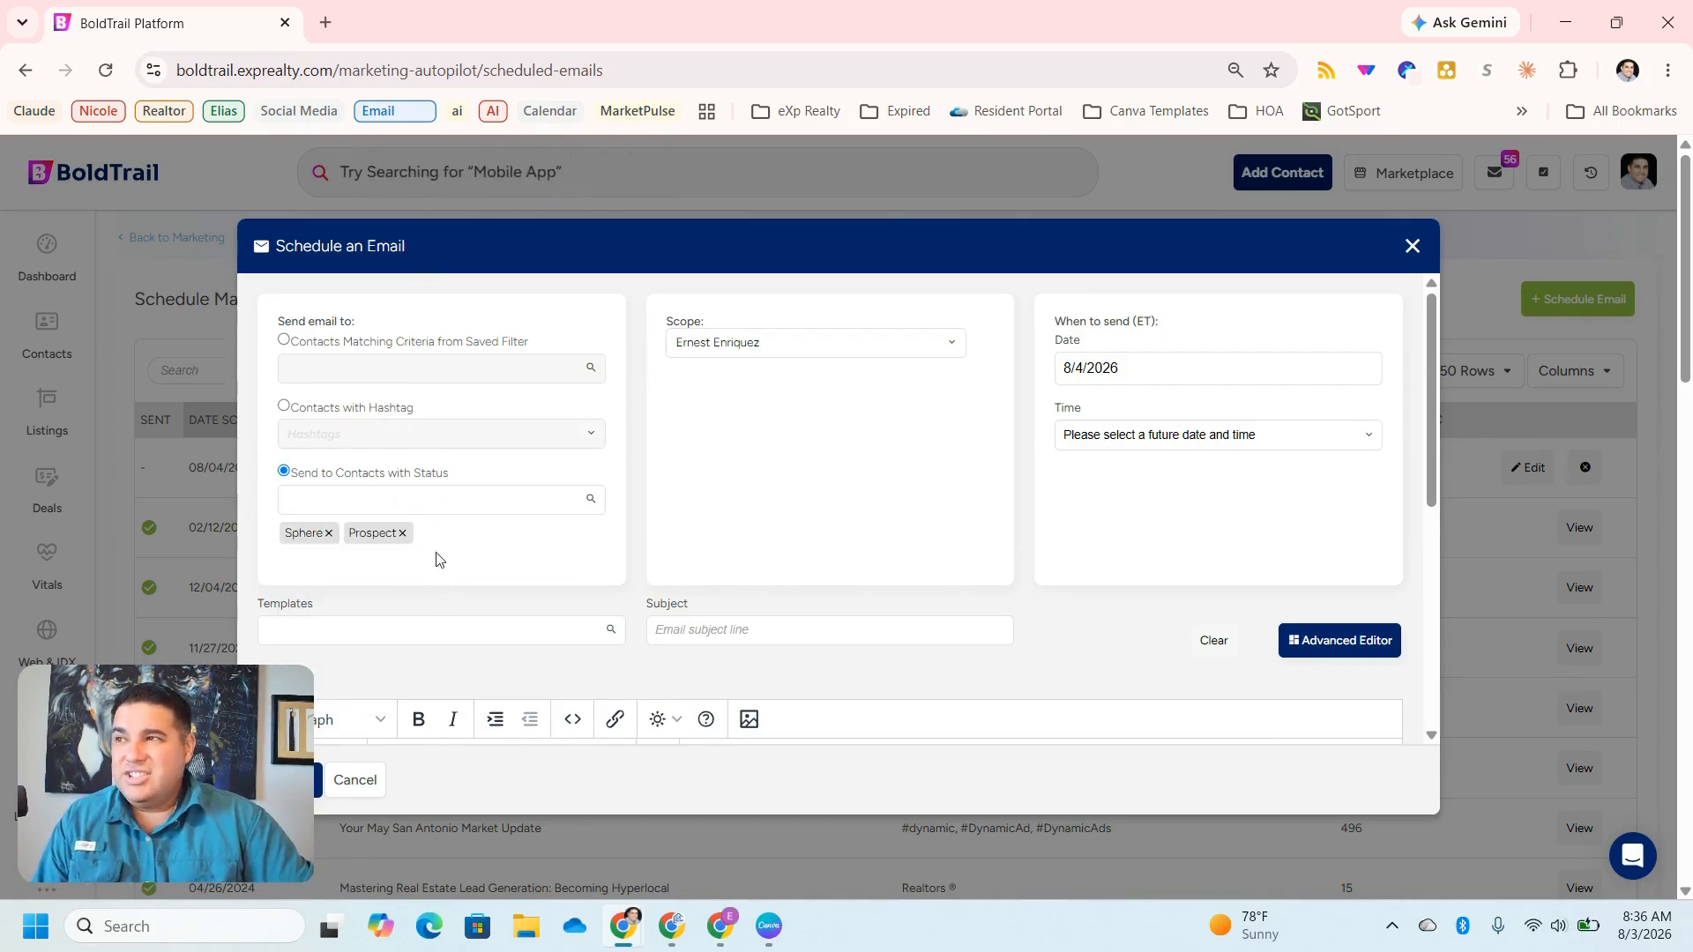
left_click(402, 533)
left_click(328, 533)
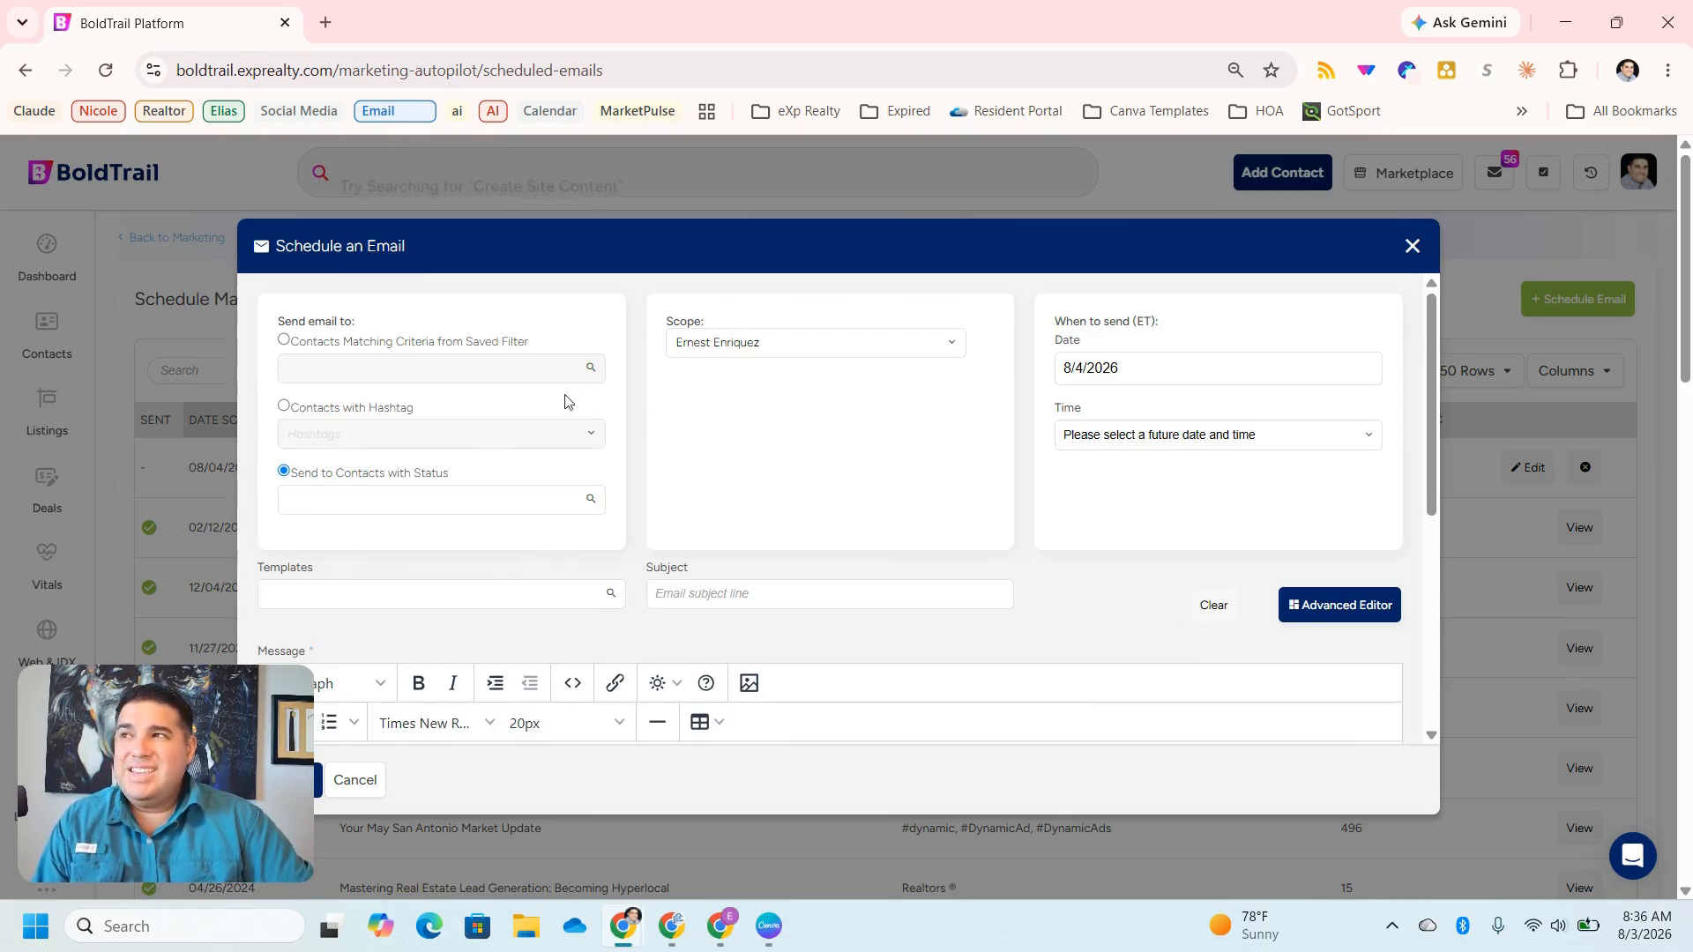
- Send the email to contacts matching the saved filter New Lead Buyer
left_click(283, 341)
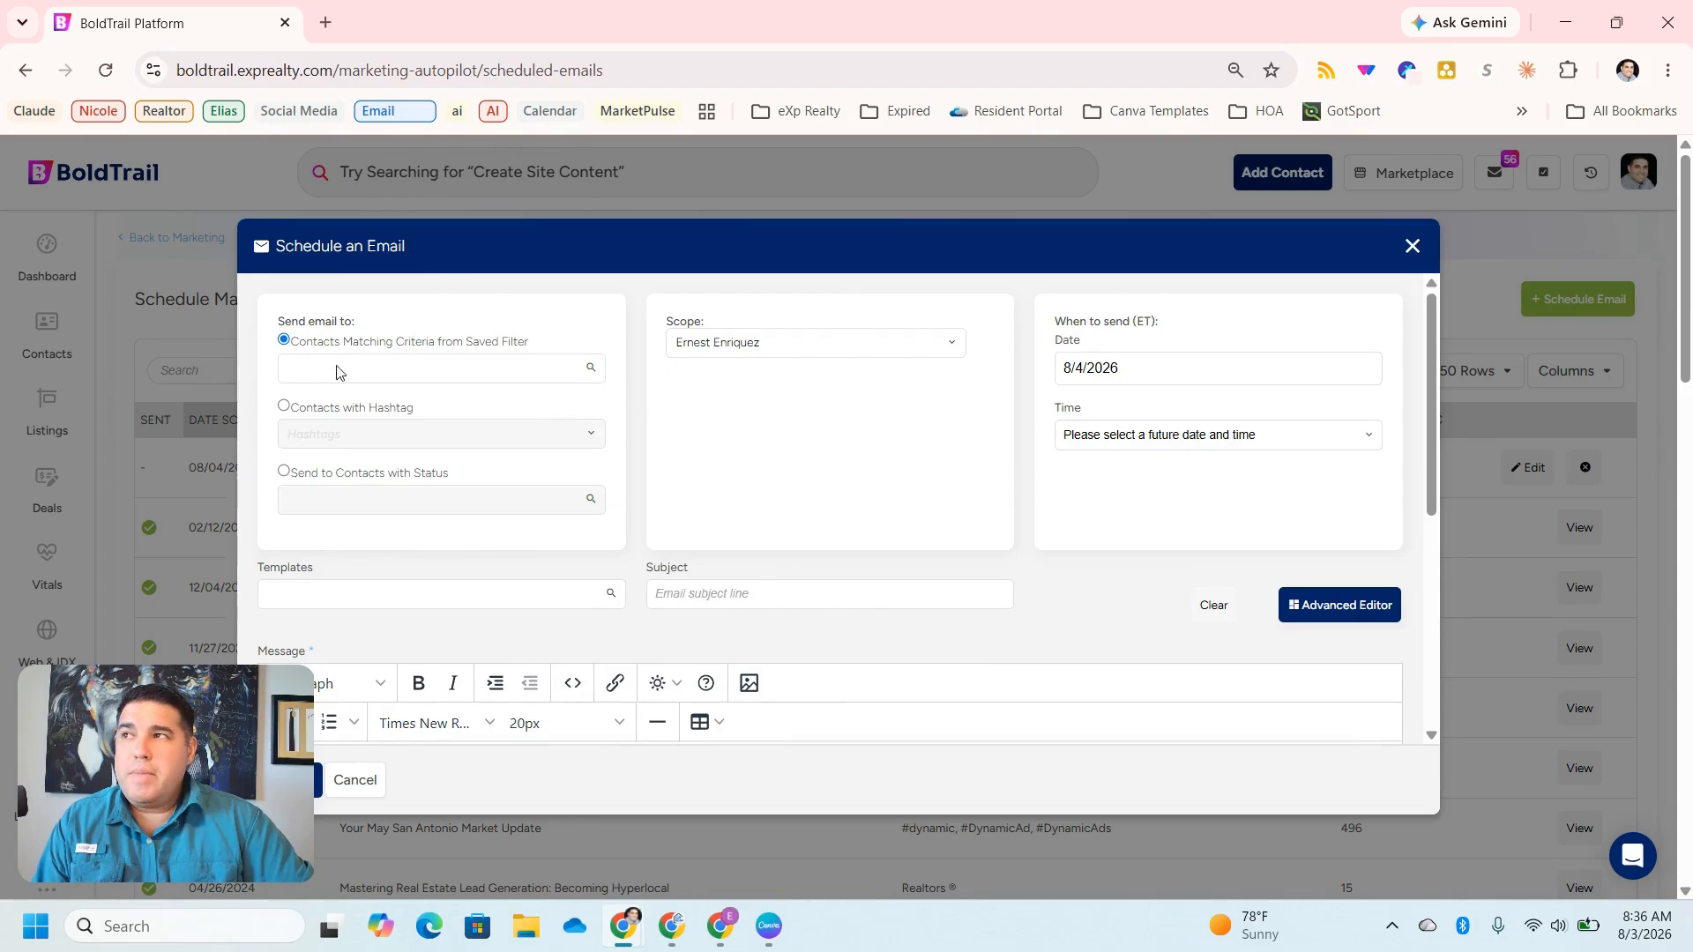
left_click(375, 368)
scroll(414, 441, "down", 2)
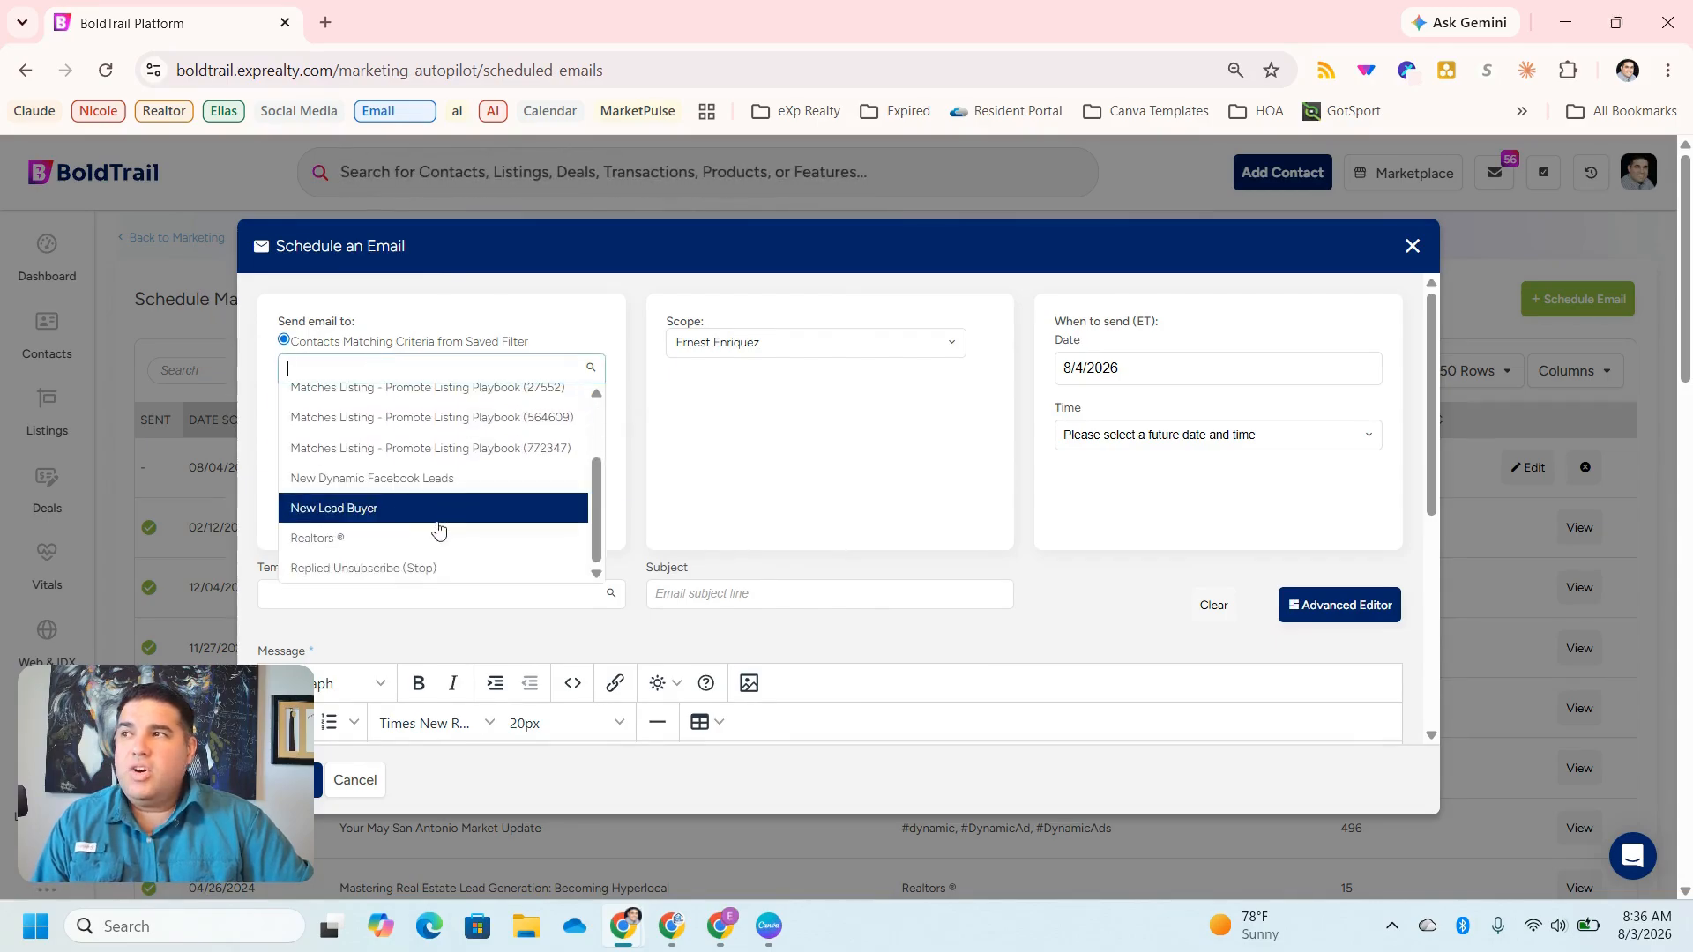
left_click(476, 507)
- Set the email's send time to 10:00 am
scroll(926, 485, "down", 2)
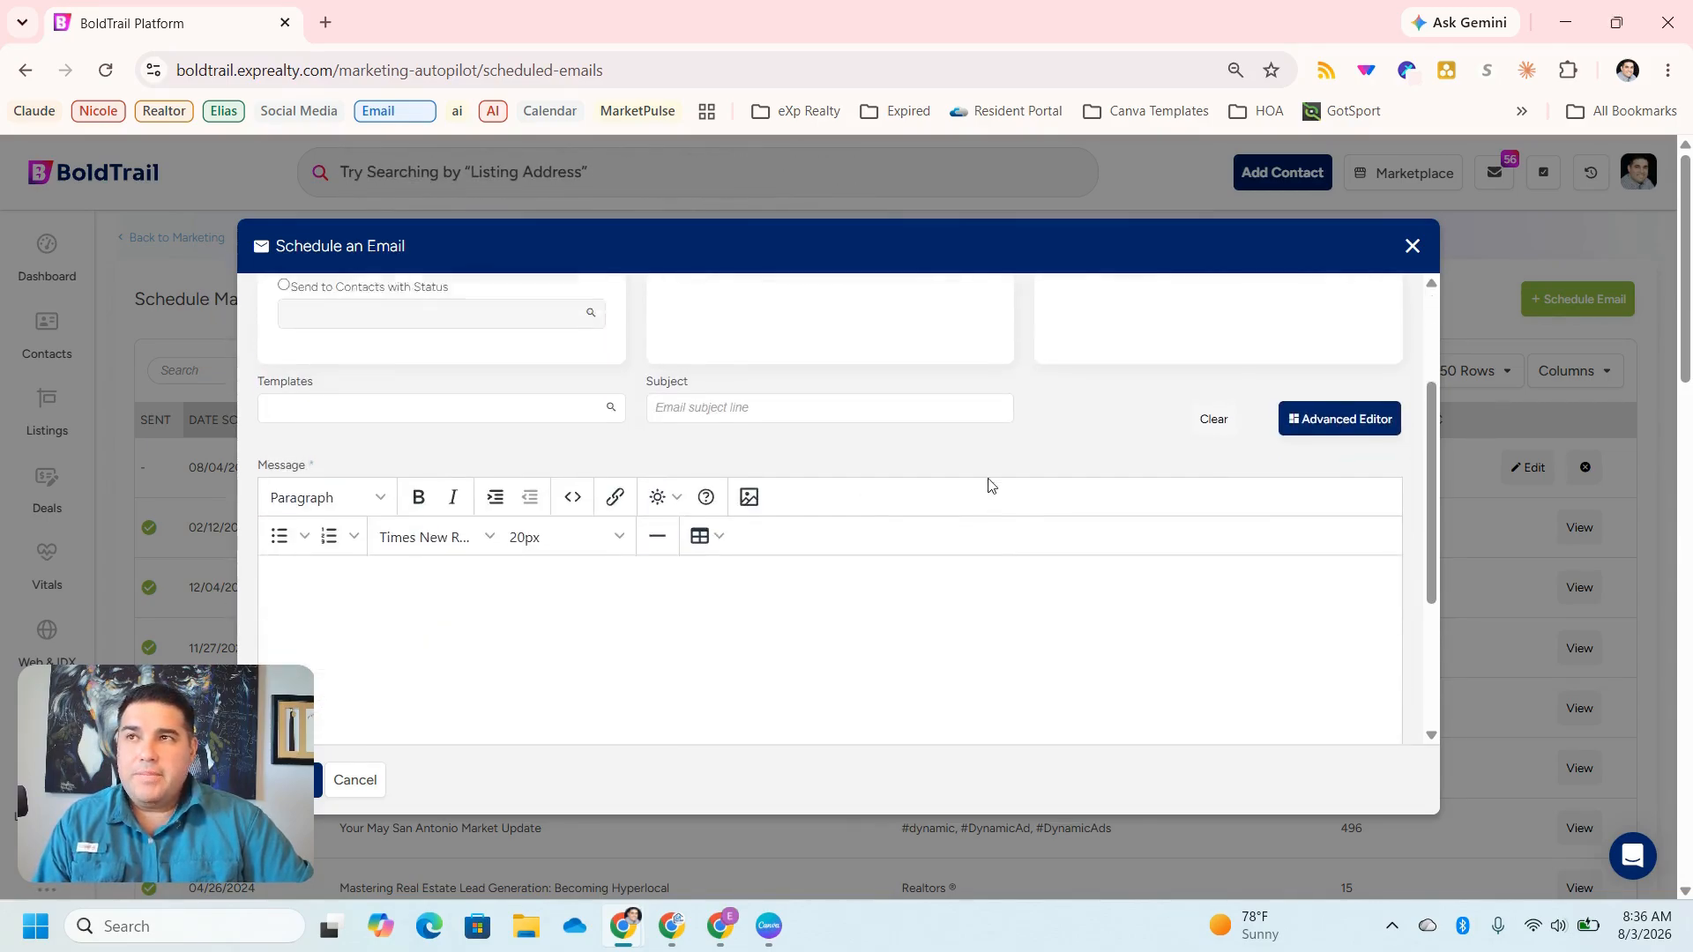
scroll(1058, 459, "up", 2)
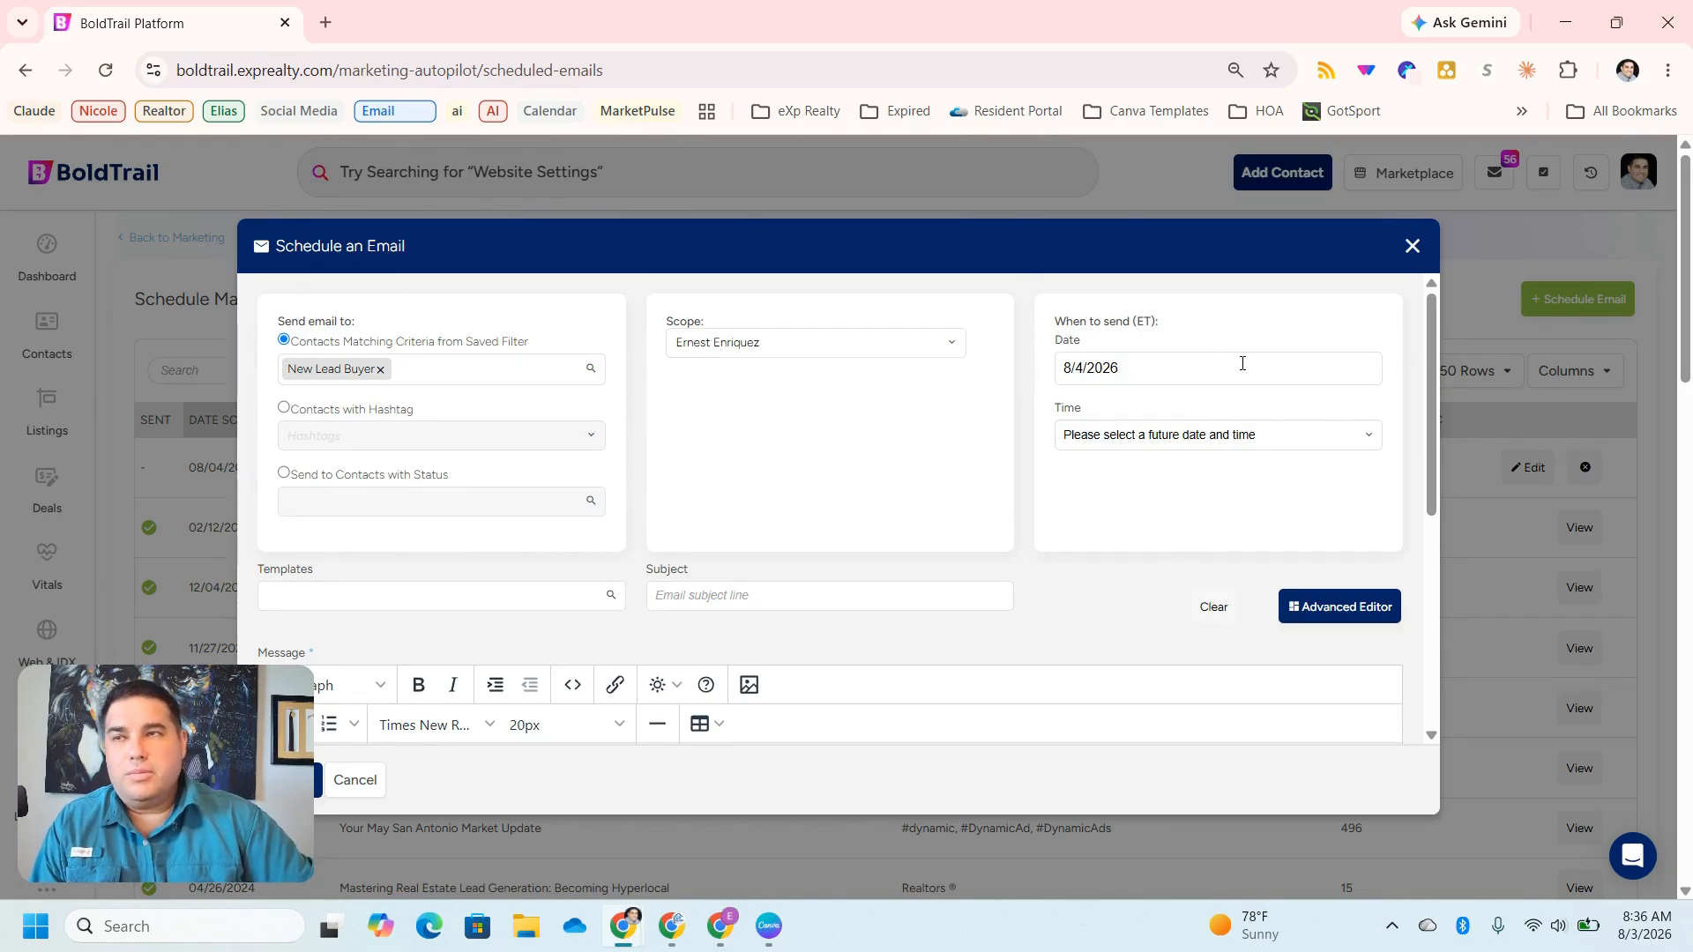
left_click(1177, 441)
left_click(1174, 467)
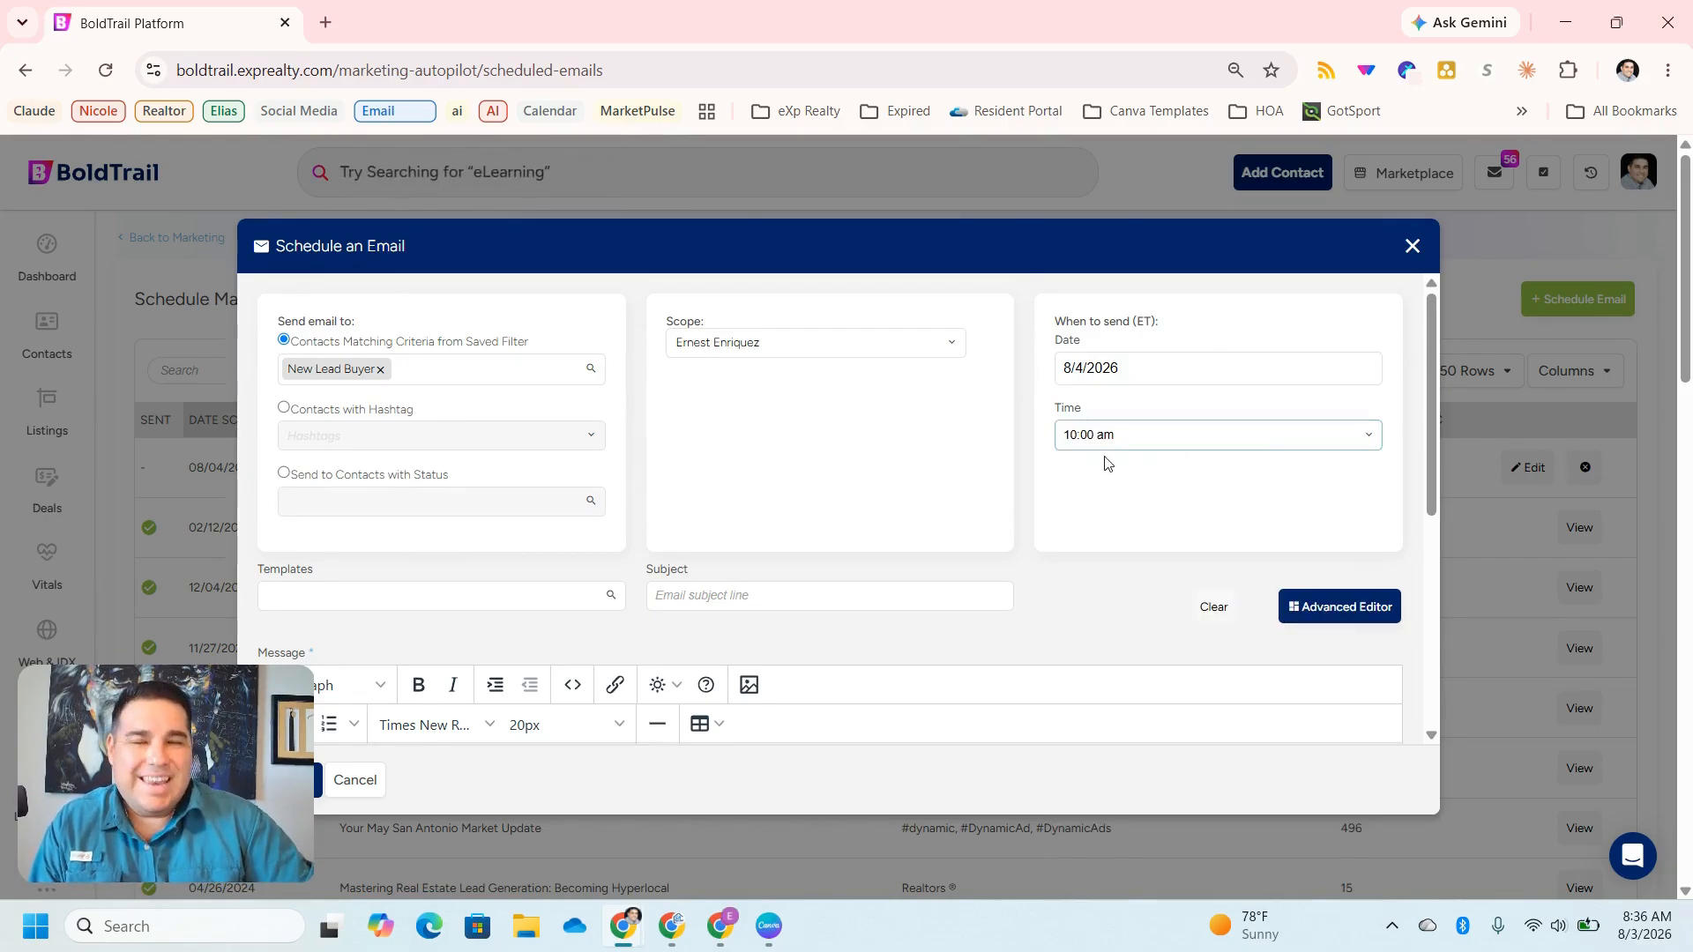
- Look through the available email templates and examine the subject and message areas of the basic editor
scroll(1091, 500, "down", 3)
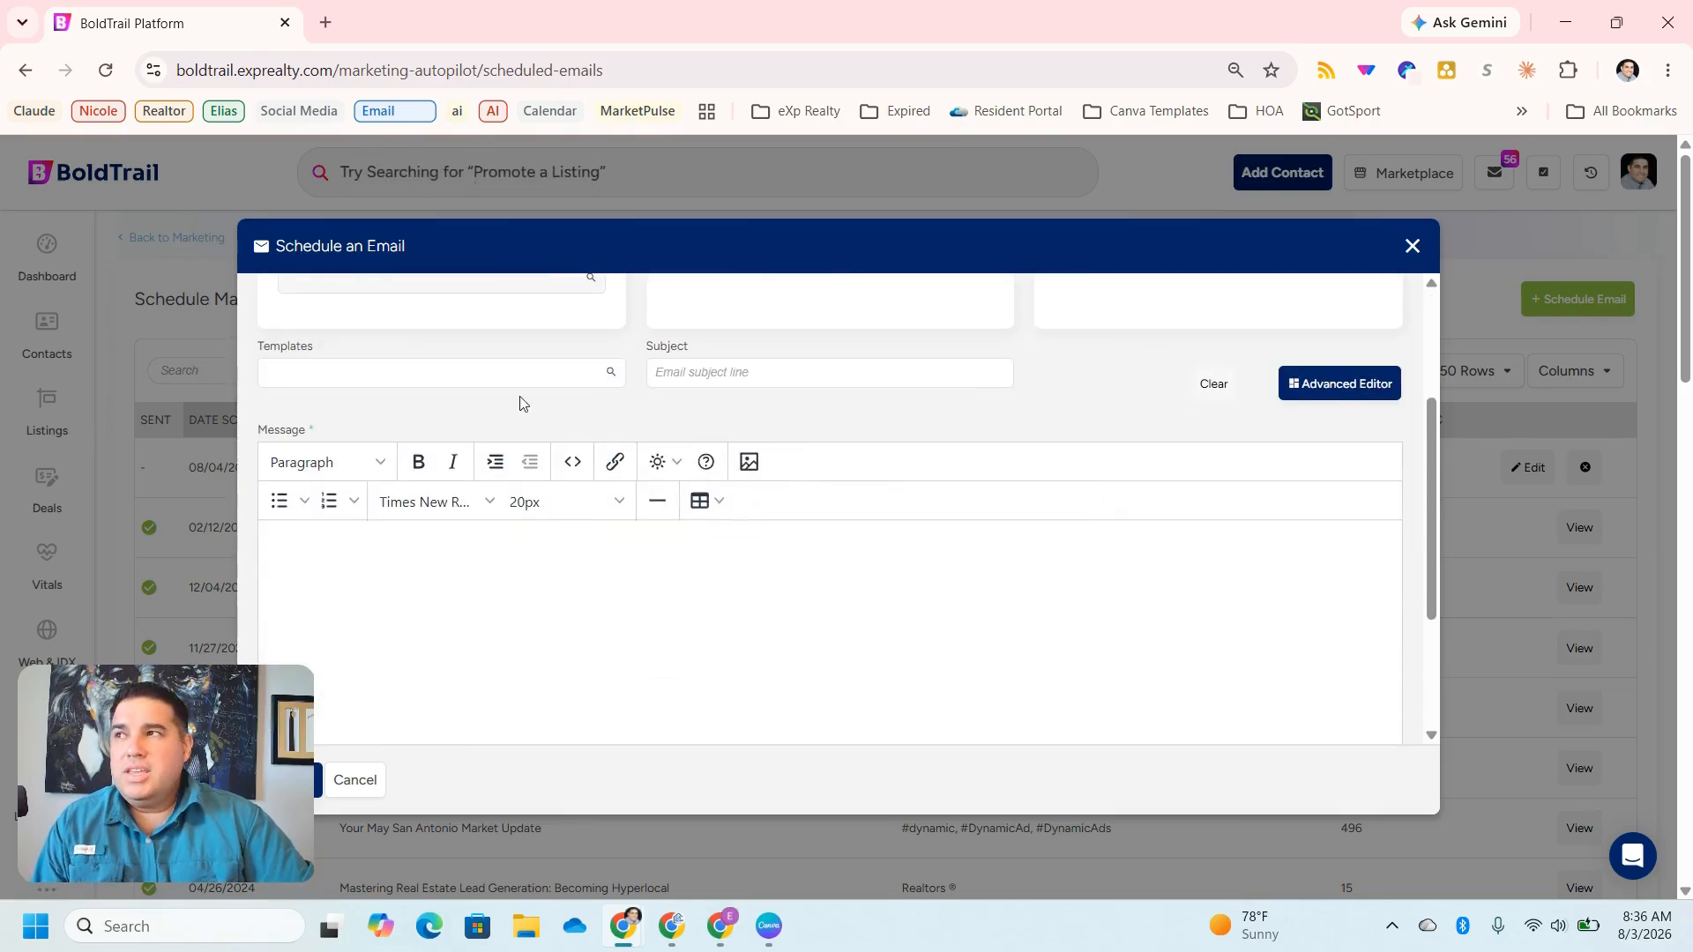
left_click(900, 377)
left_click(548, 375)
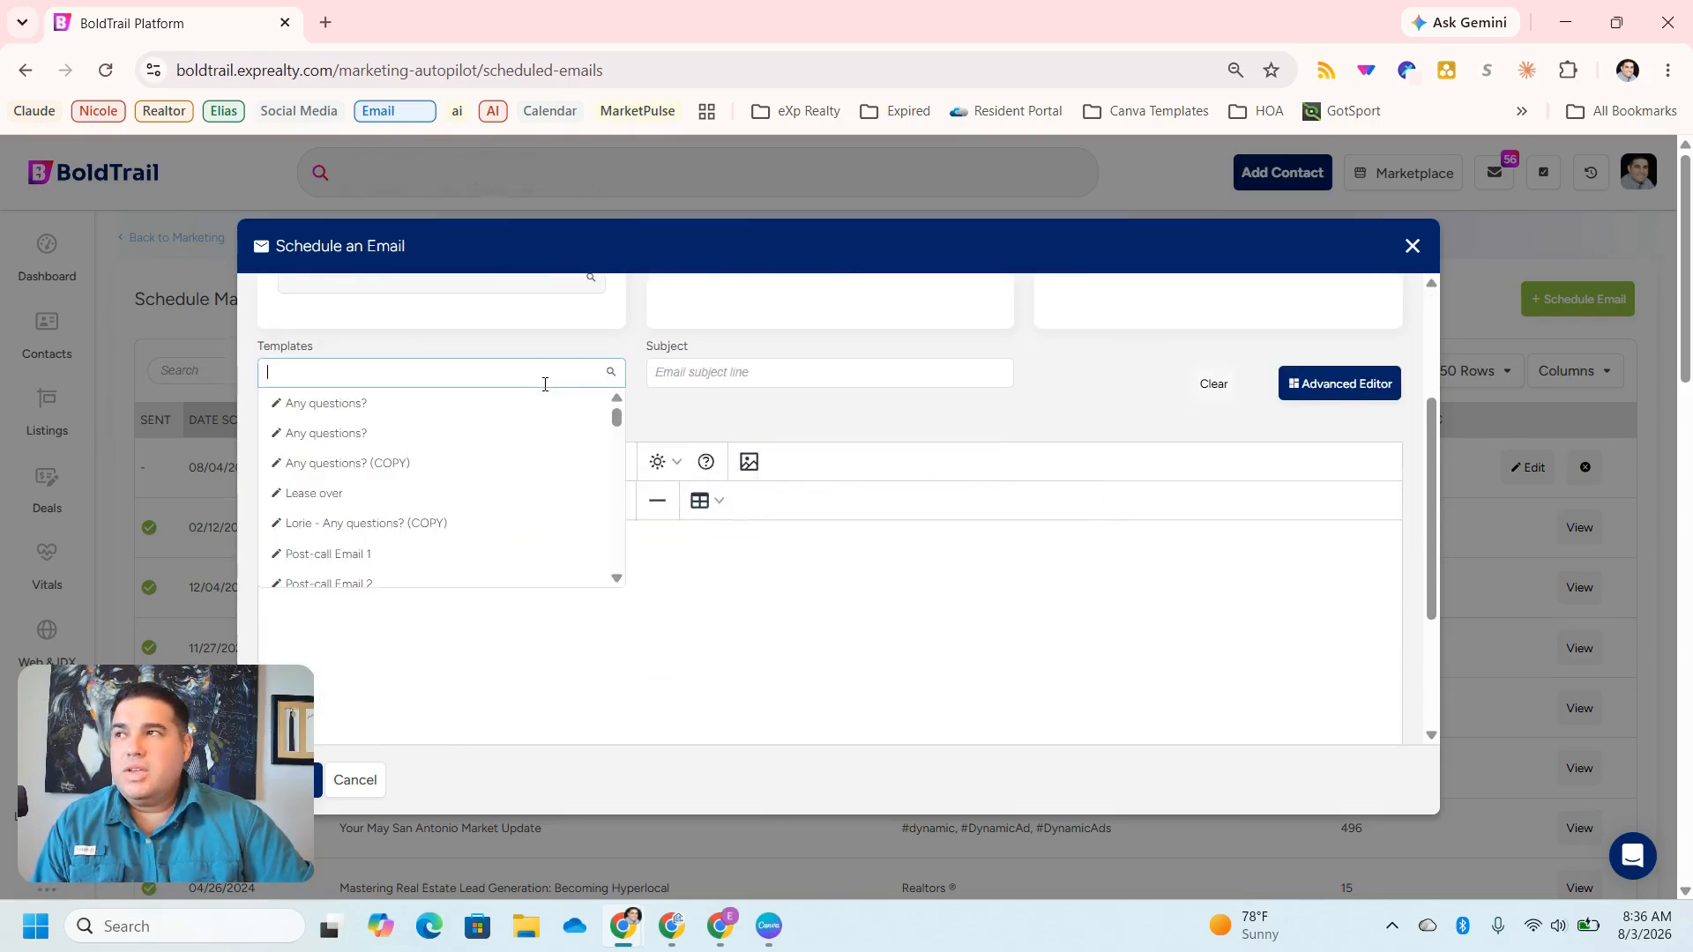
scroll(514, 469, "down", 10)
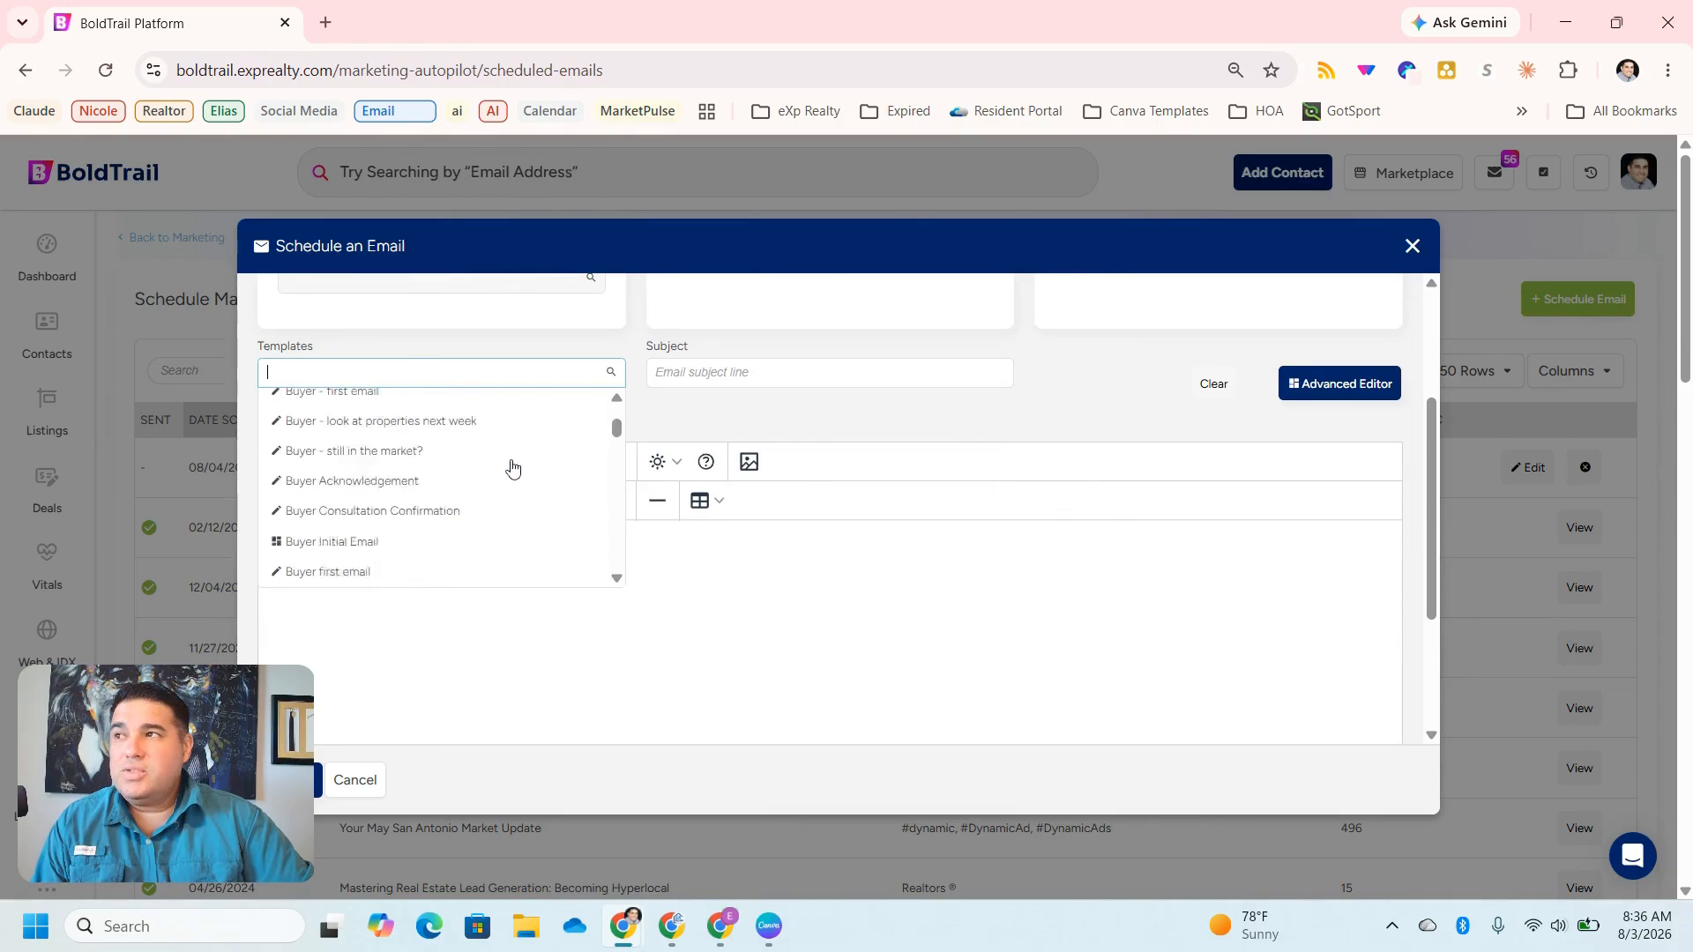
scroll(514, 469, "down", 3)
left_click(1077, 605)
scroll(1053, 597, "down", 2)
scroll(547, 504, "up", 2)
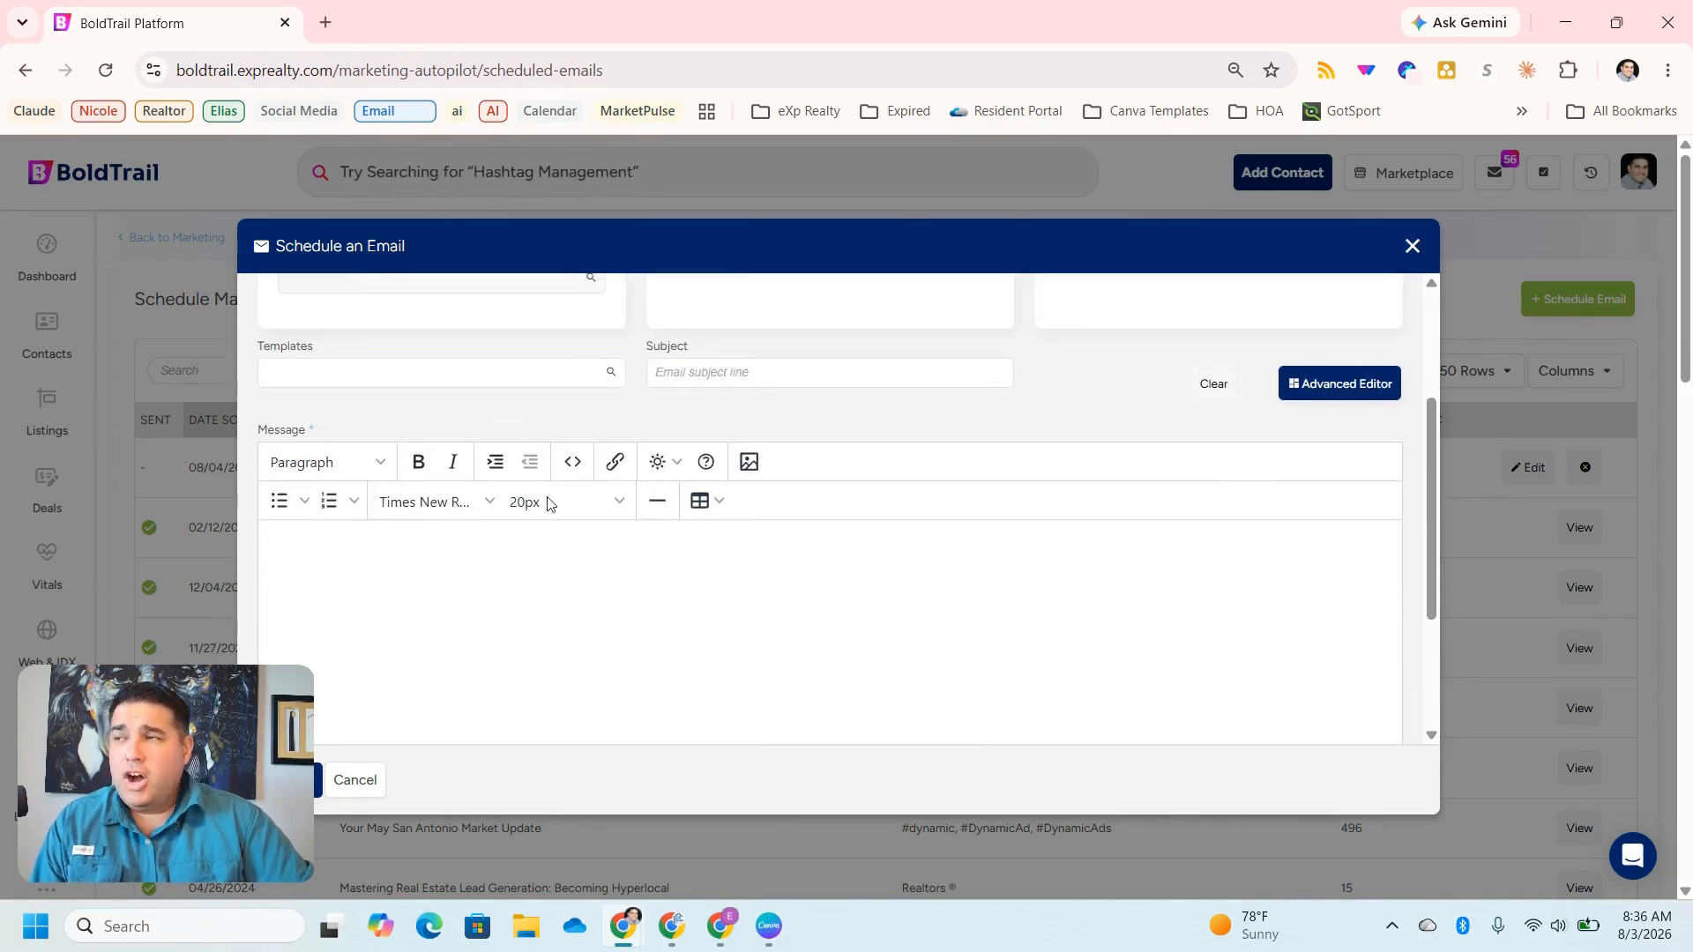
scroll(591, 525, "down", 3)
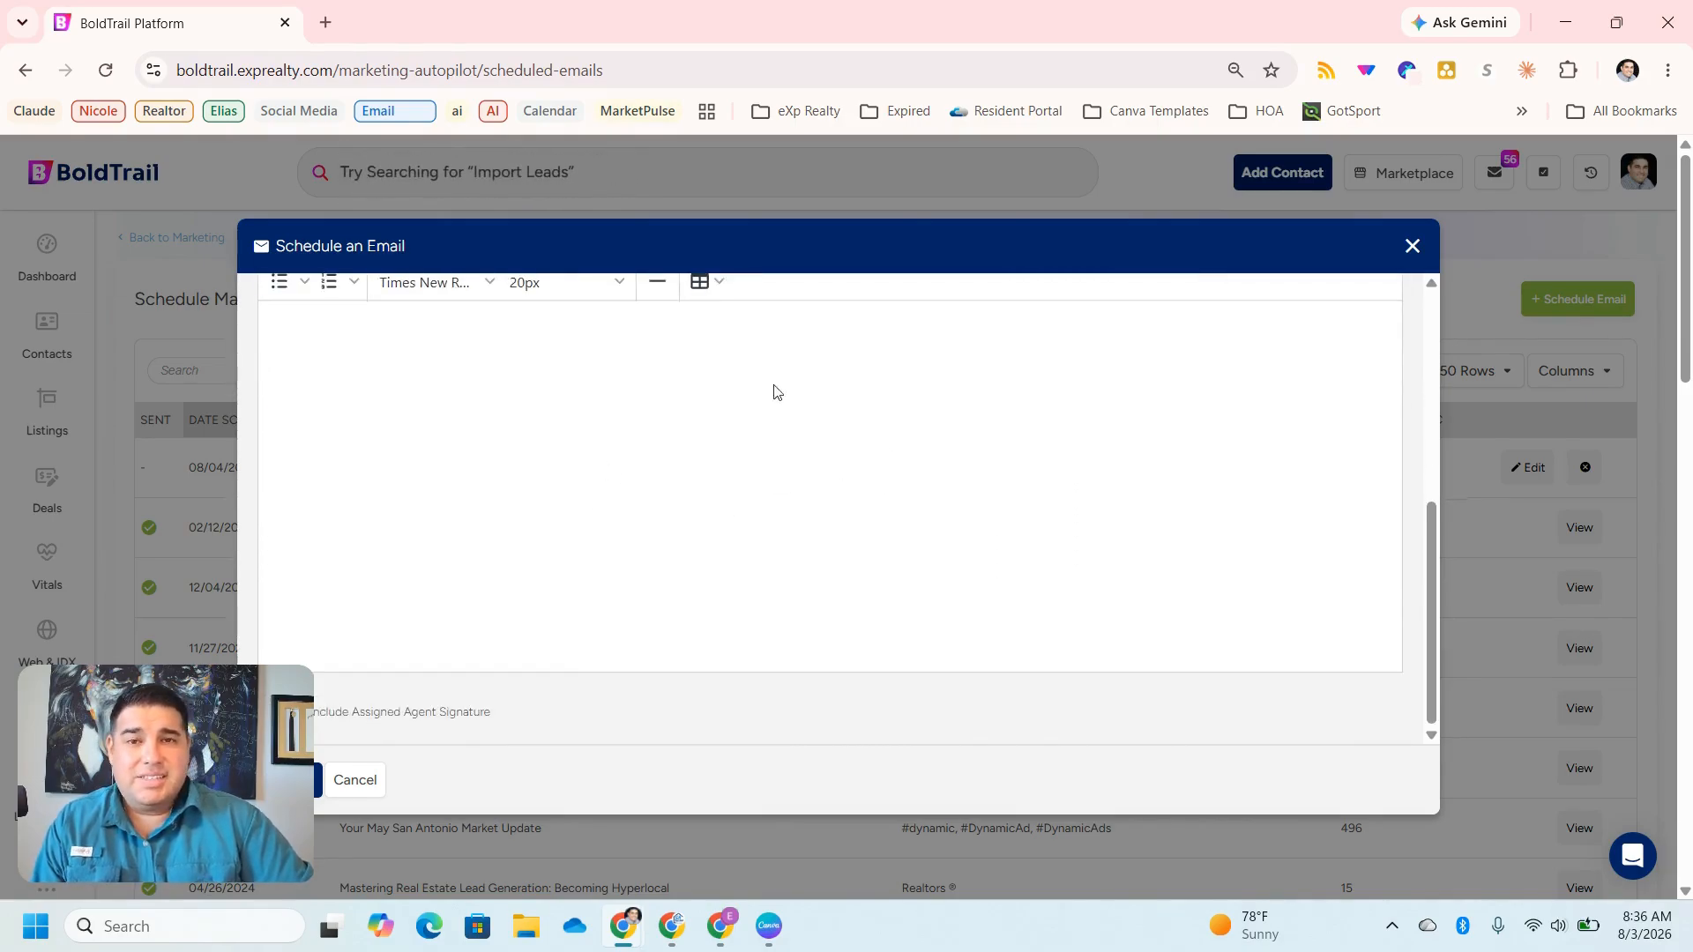
scroll(828, 526, "up", 4)
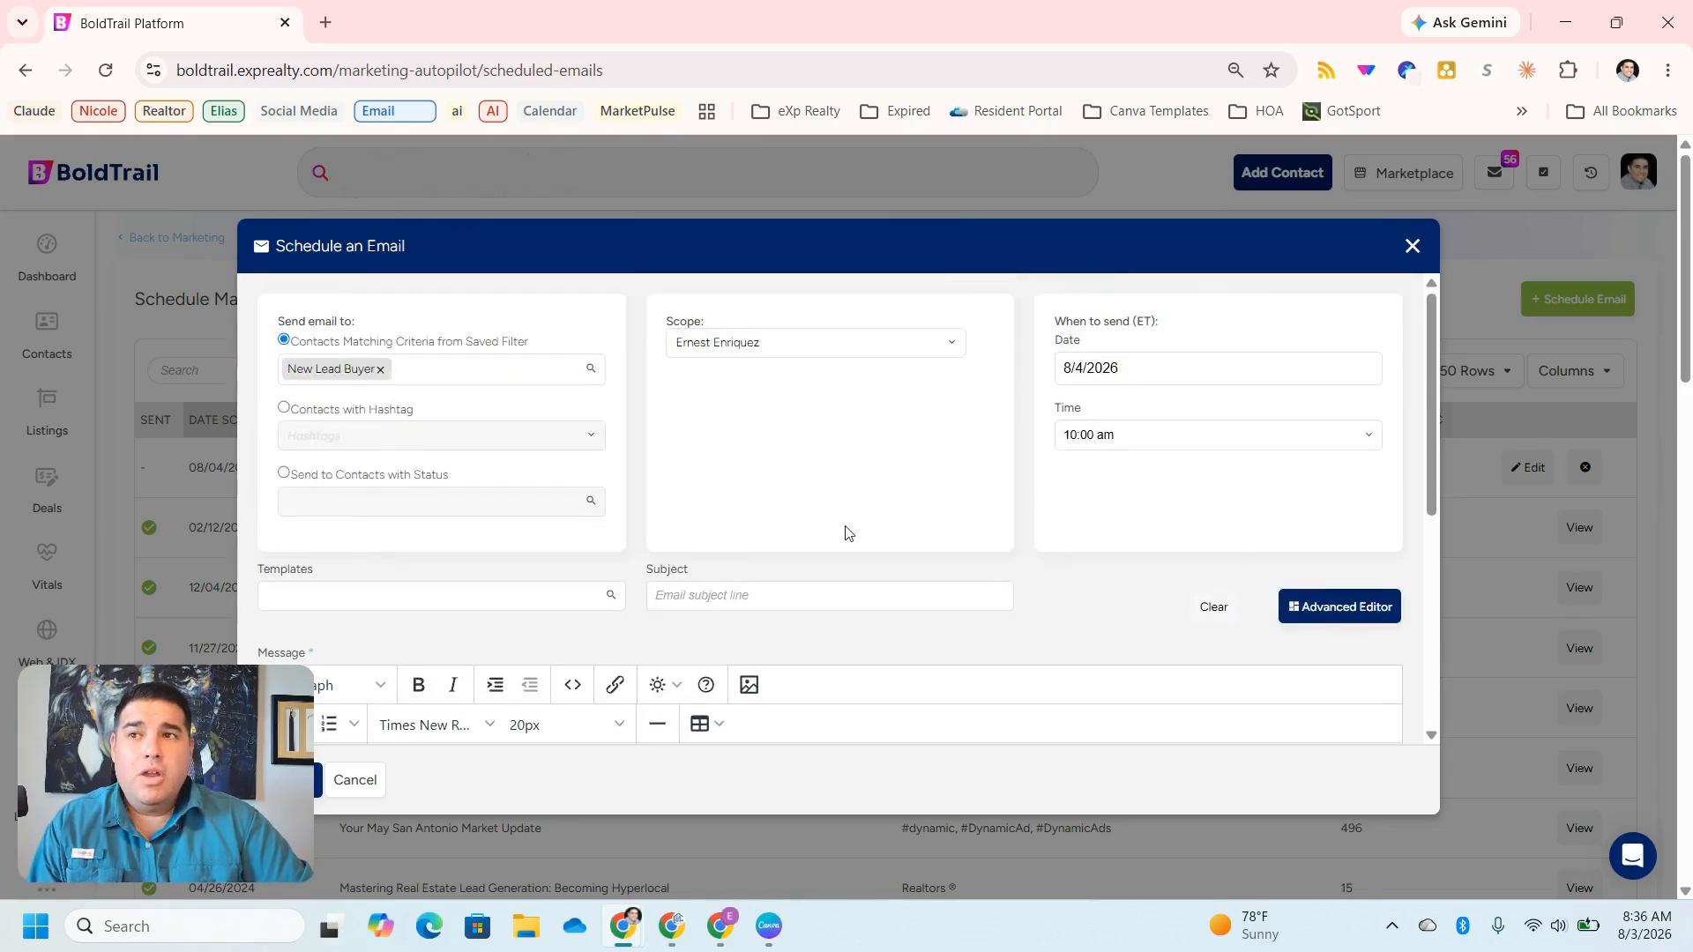
- Switch the message to the advanced editor and add a row with a narrow left and wide right column above the empty row
left_click(1362, 606)
left_click(785, 526)
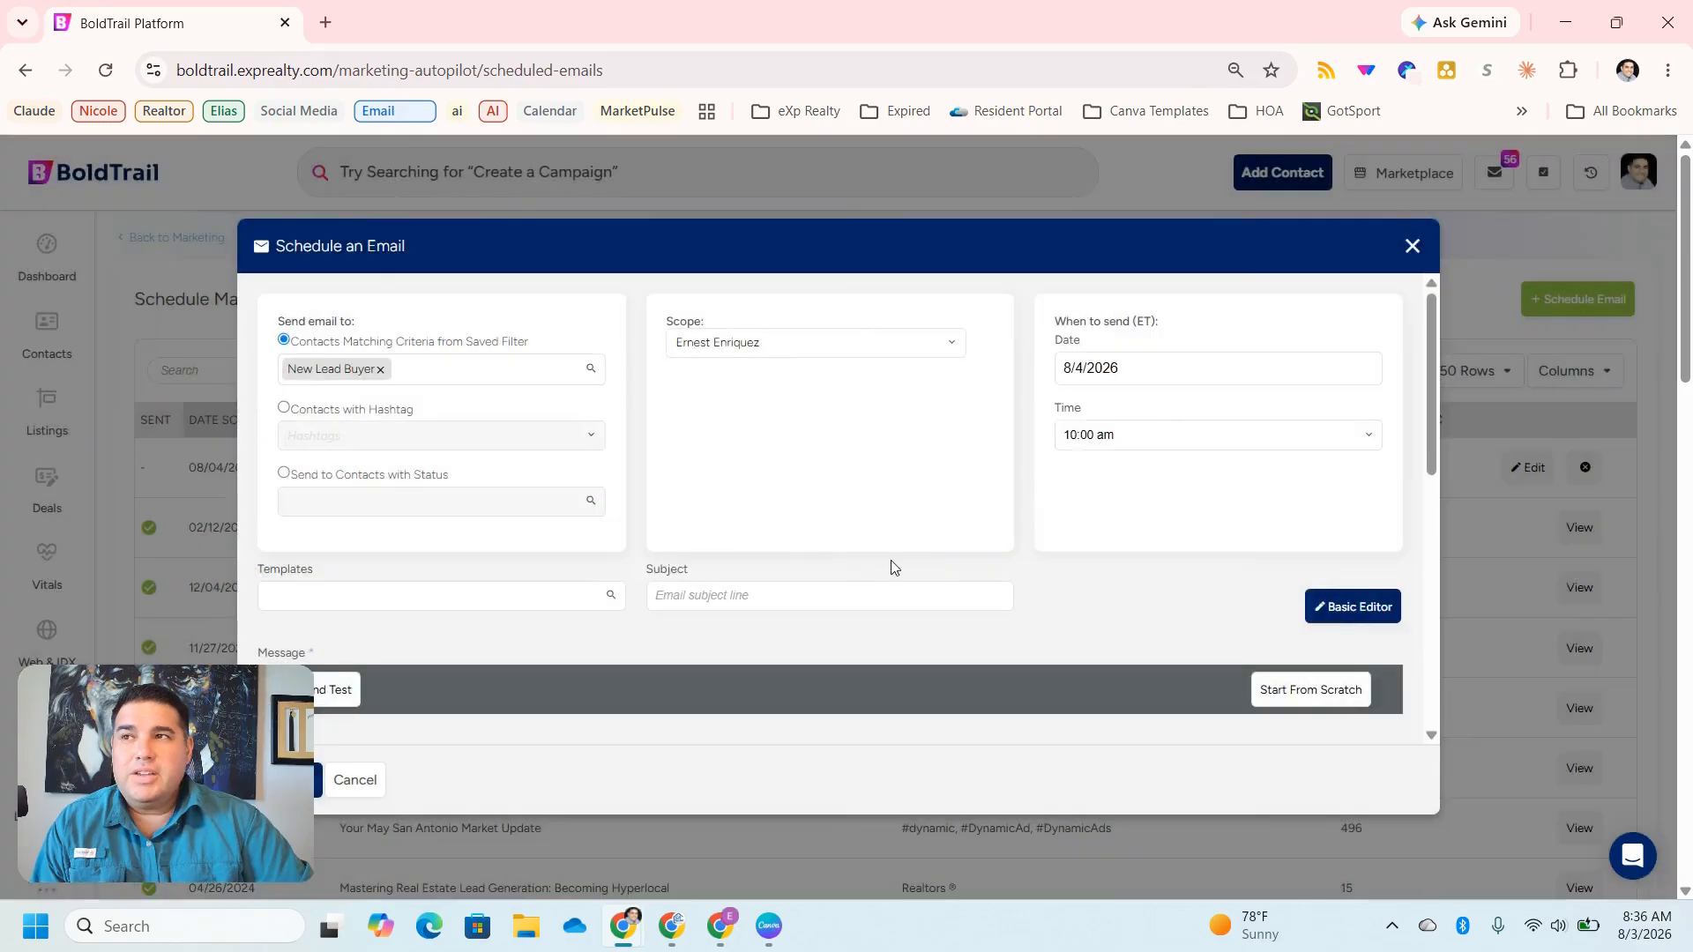
scroll(890, 559, "down", 4)
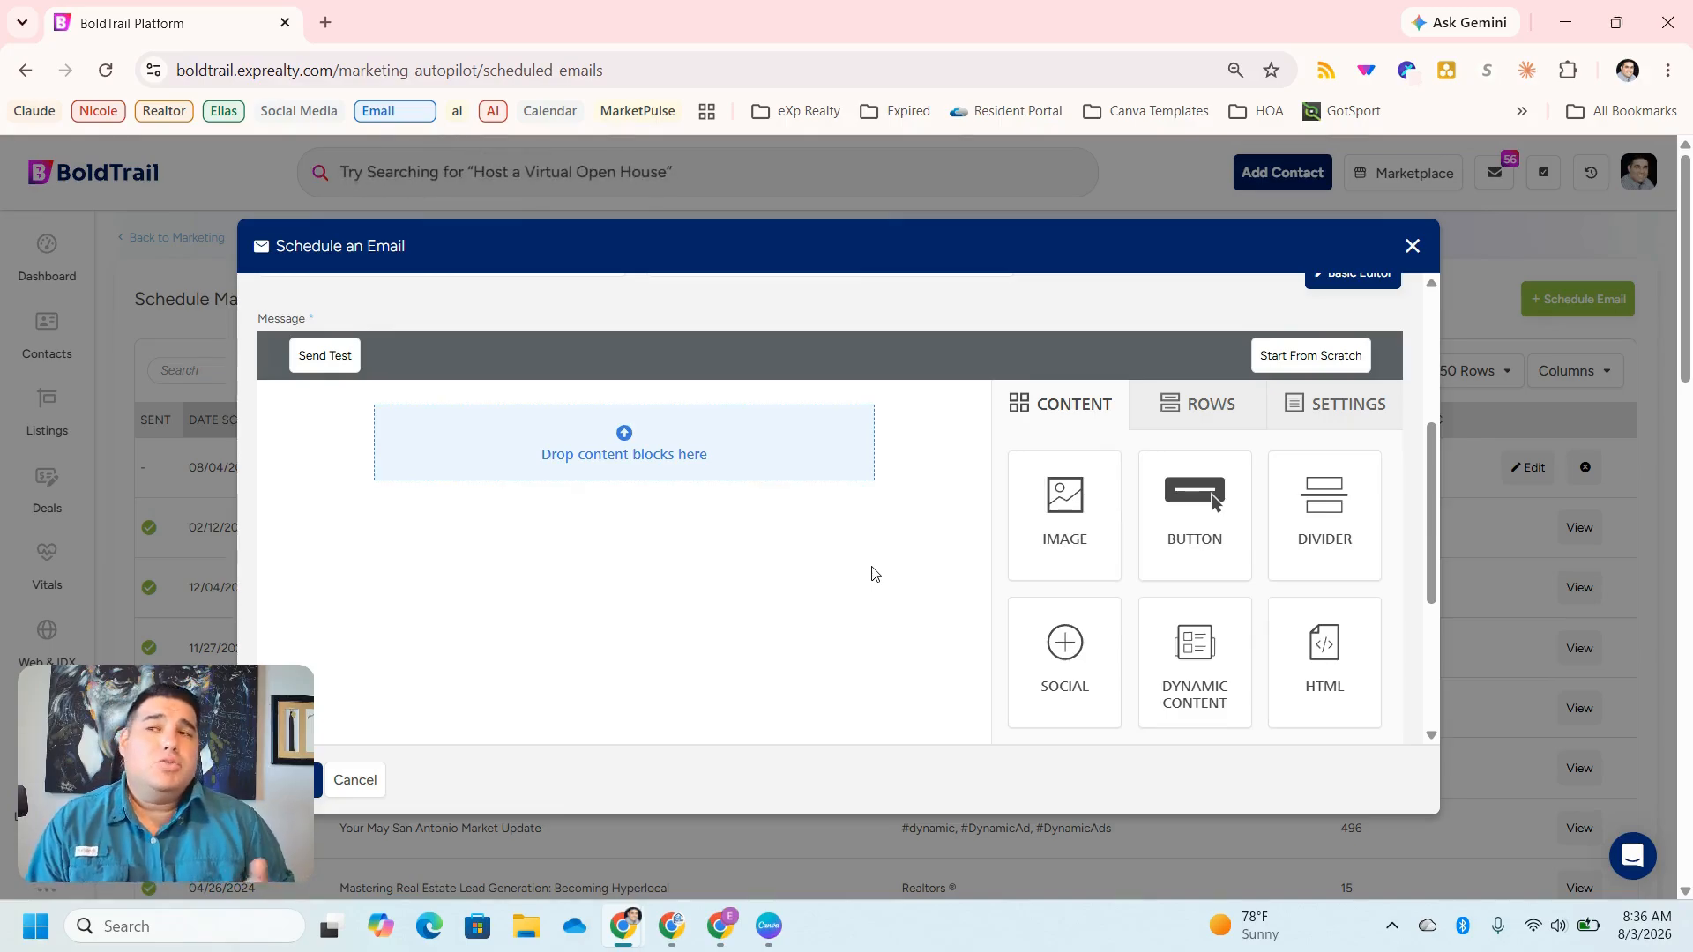
left_click(1208, 415)
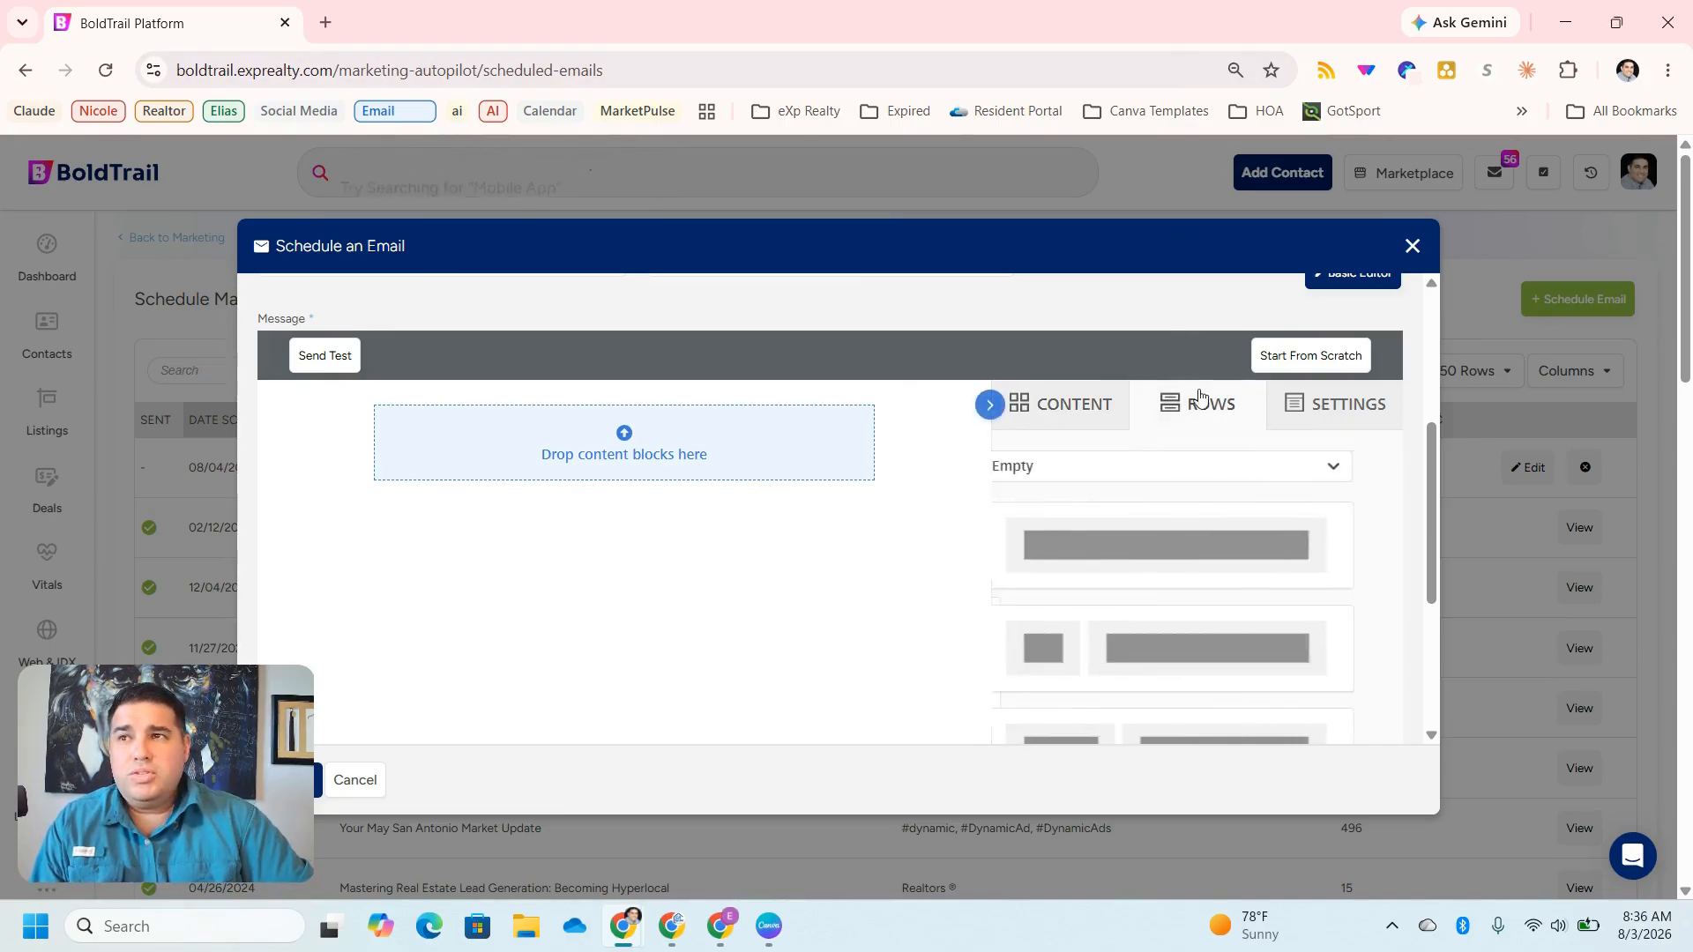
left_click_drag(1240, 630, 661, 426)
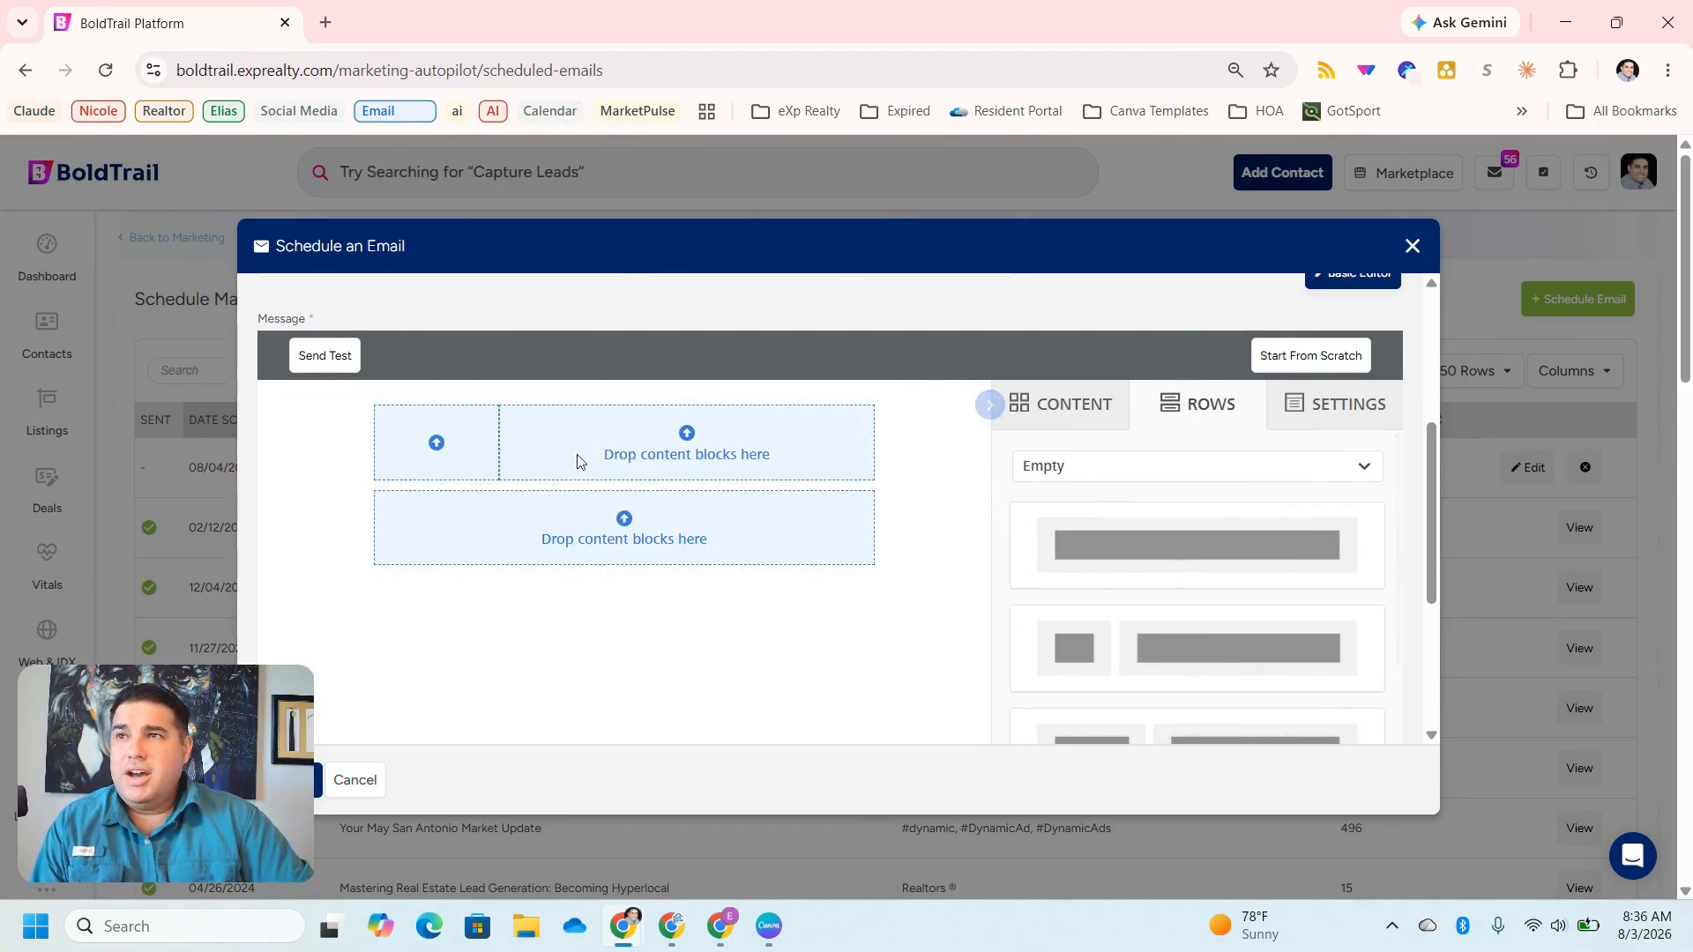
- Place an Image content block in the narrow left column of the two-column row
left_click(1067, 403)
scroll(1188, 510, "down", 1)
scroll(1188, 511, "down", 3)
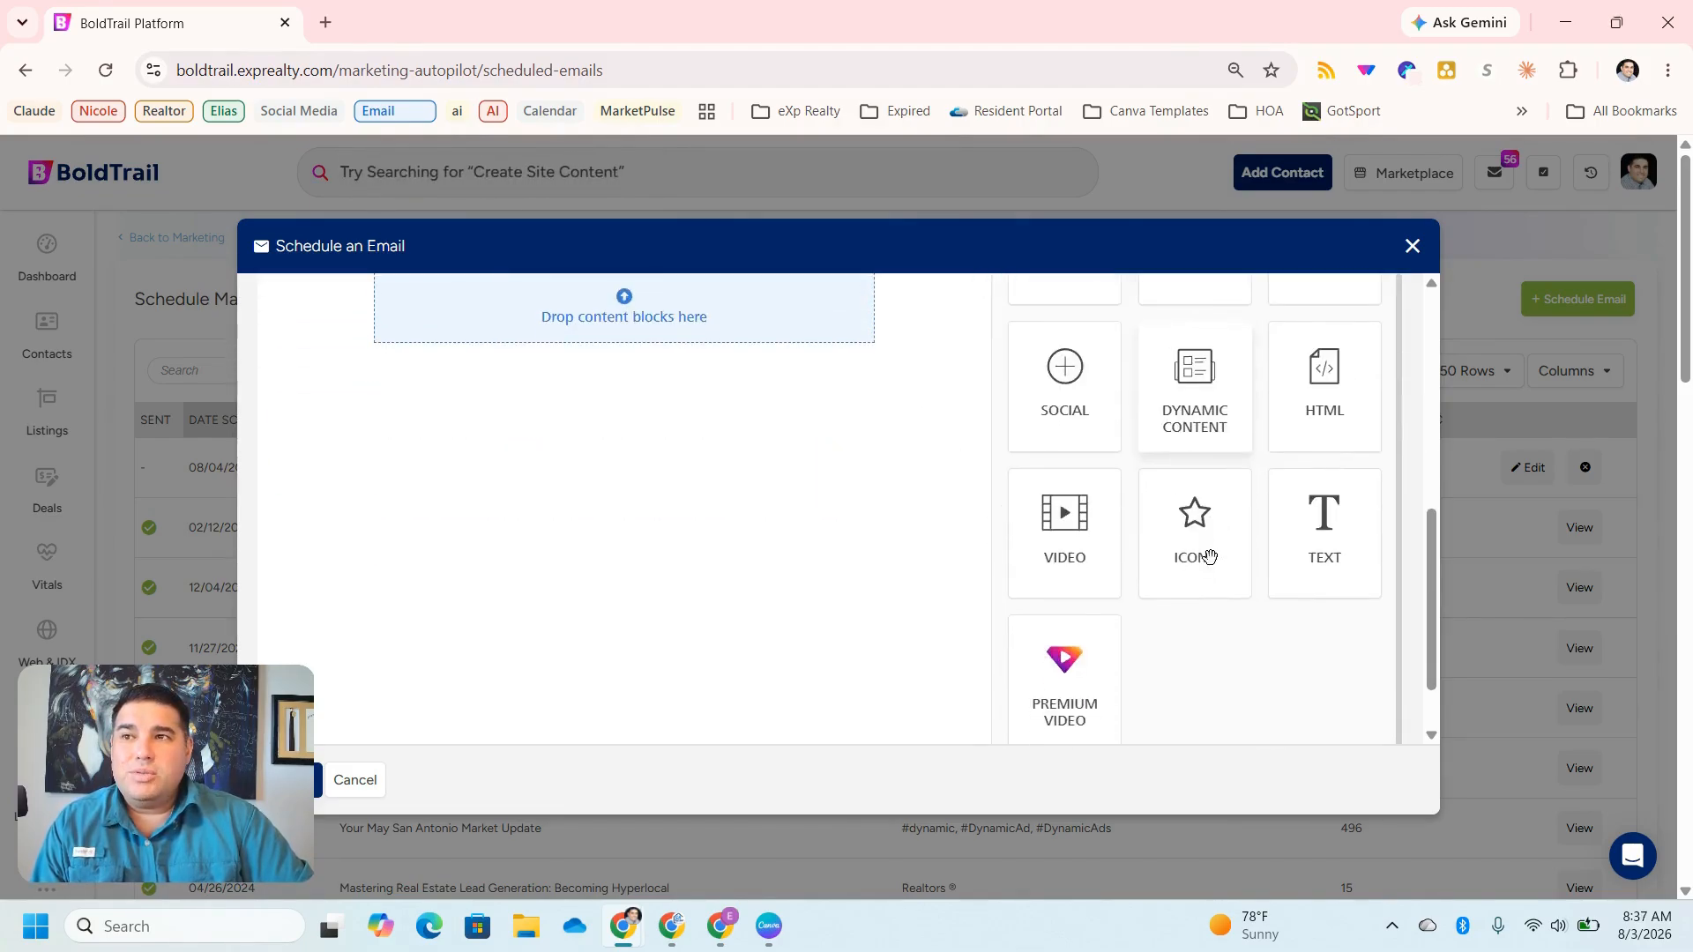
scroll(1160, 617, "up", 1)
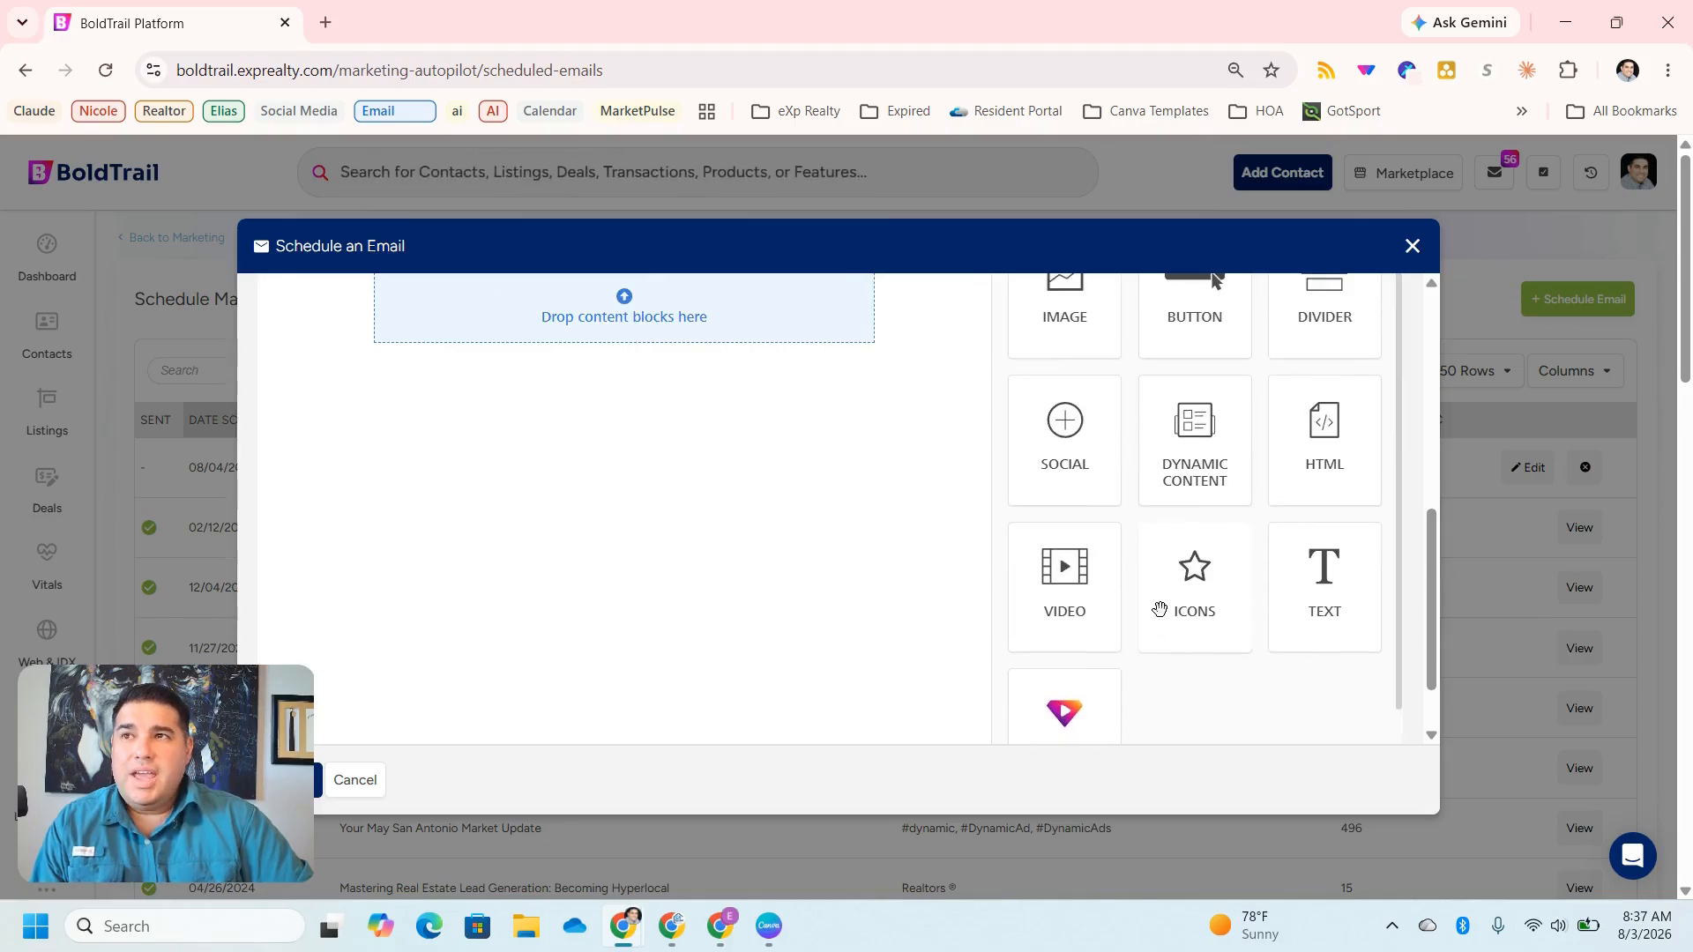
scroll(1143, 554, "up", 3)
left_click_drag(1064, 613, 441, 554)
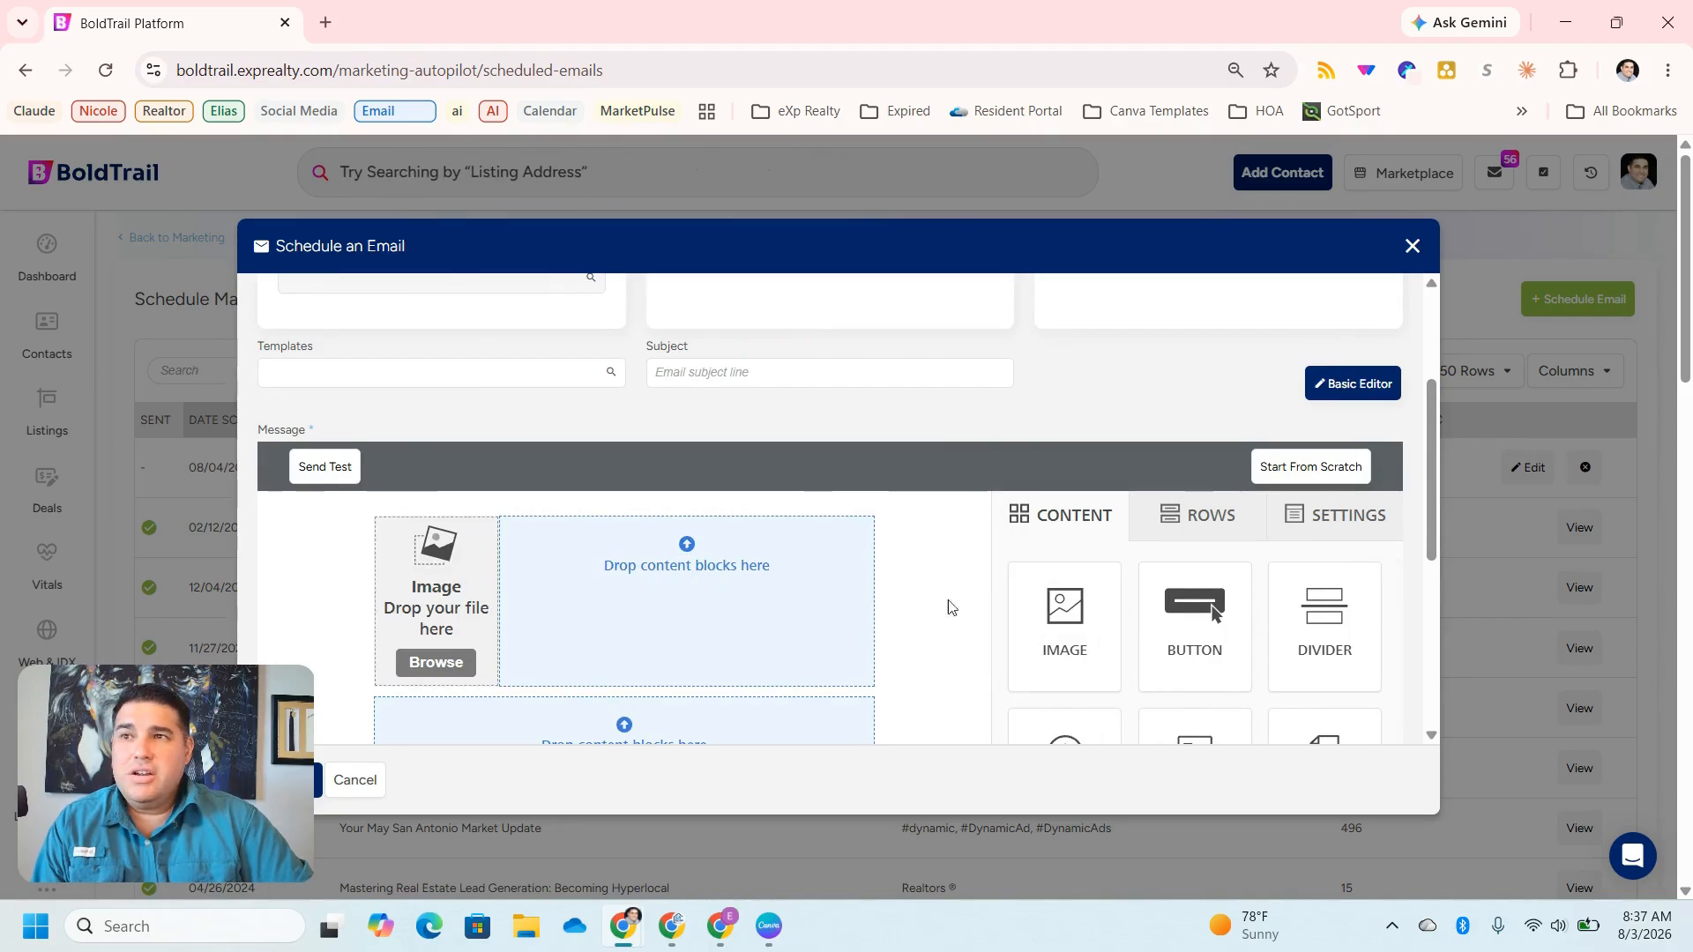
- Place a Text content block in the wide right column beside the image block
scroll(1226, 619, "down", 1)
scroll(1143, 670, "up", 1)
scroll(1303, 706, "down", 5)
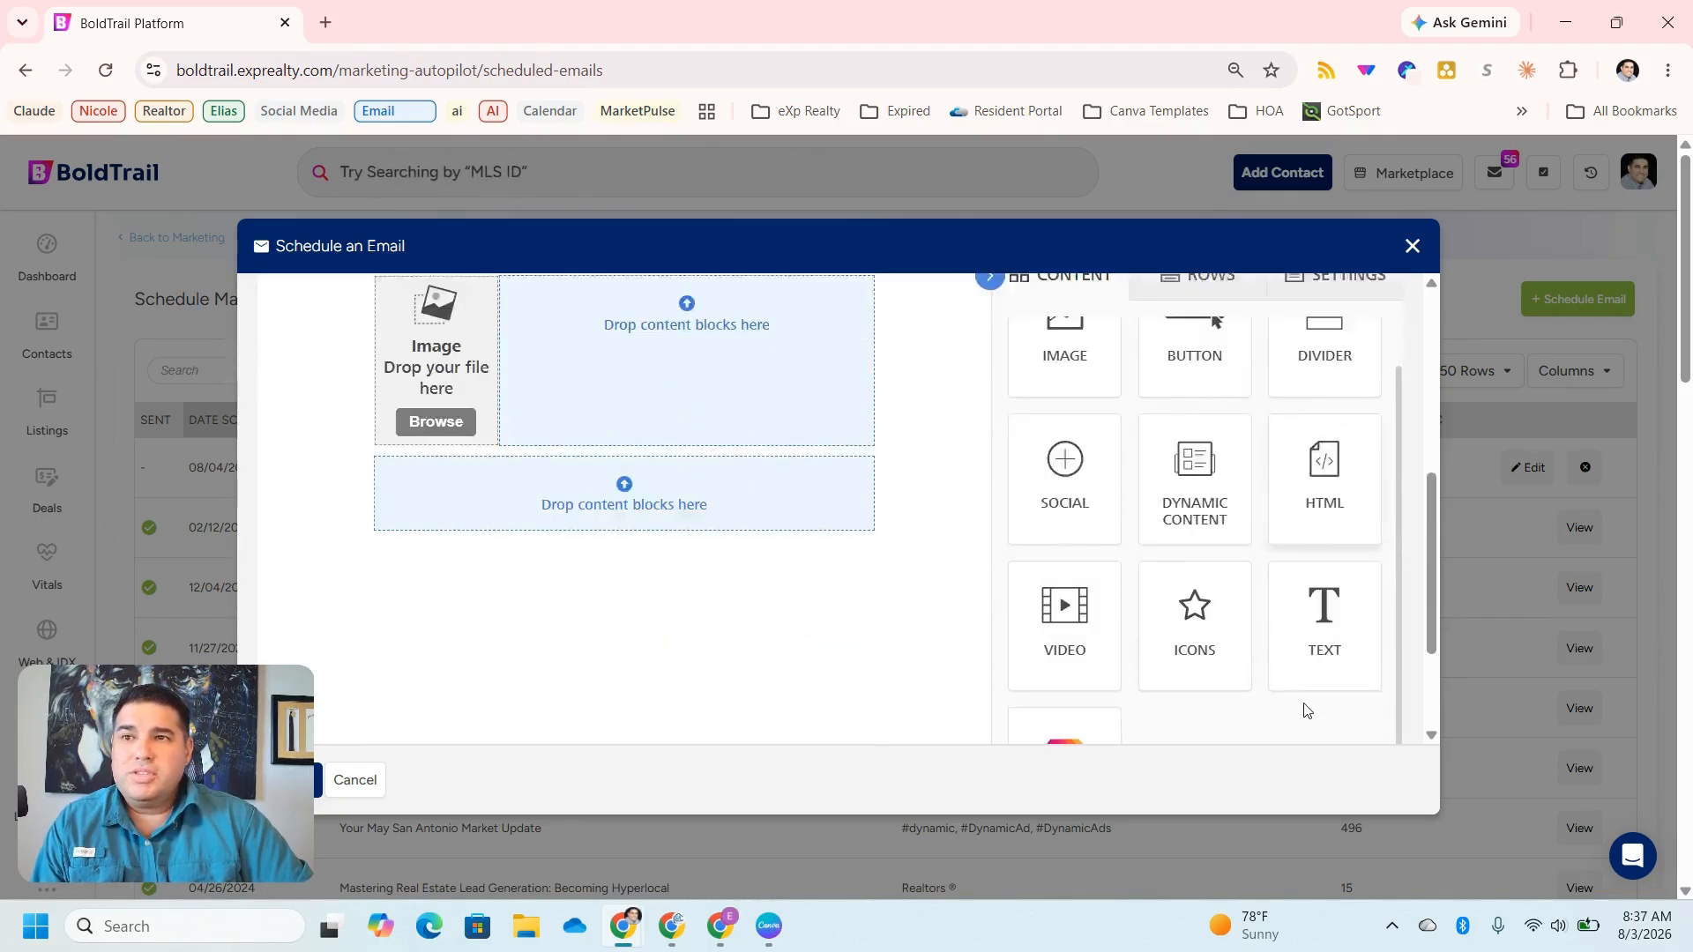
left_click_drag(1342, 542, 630, 281)
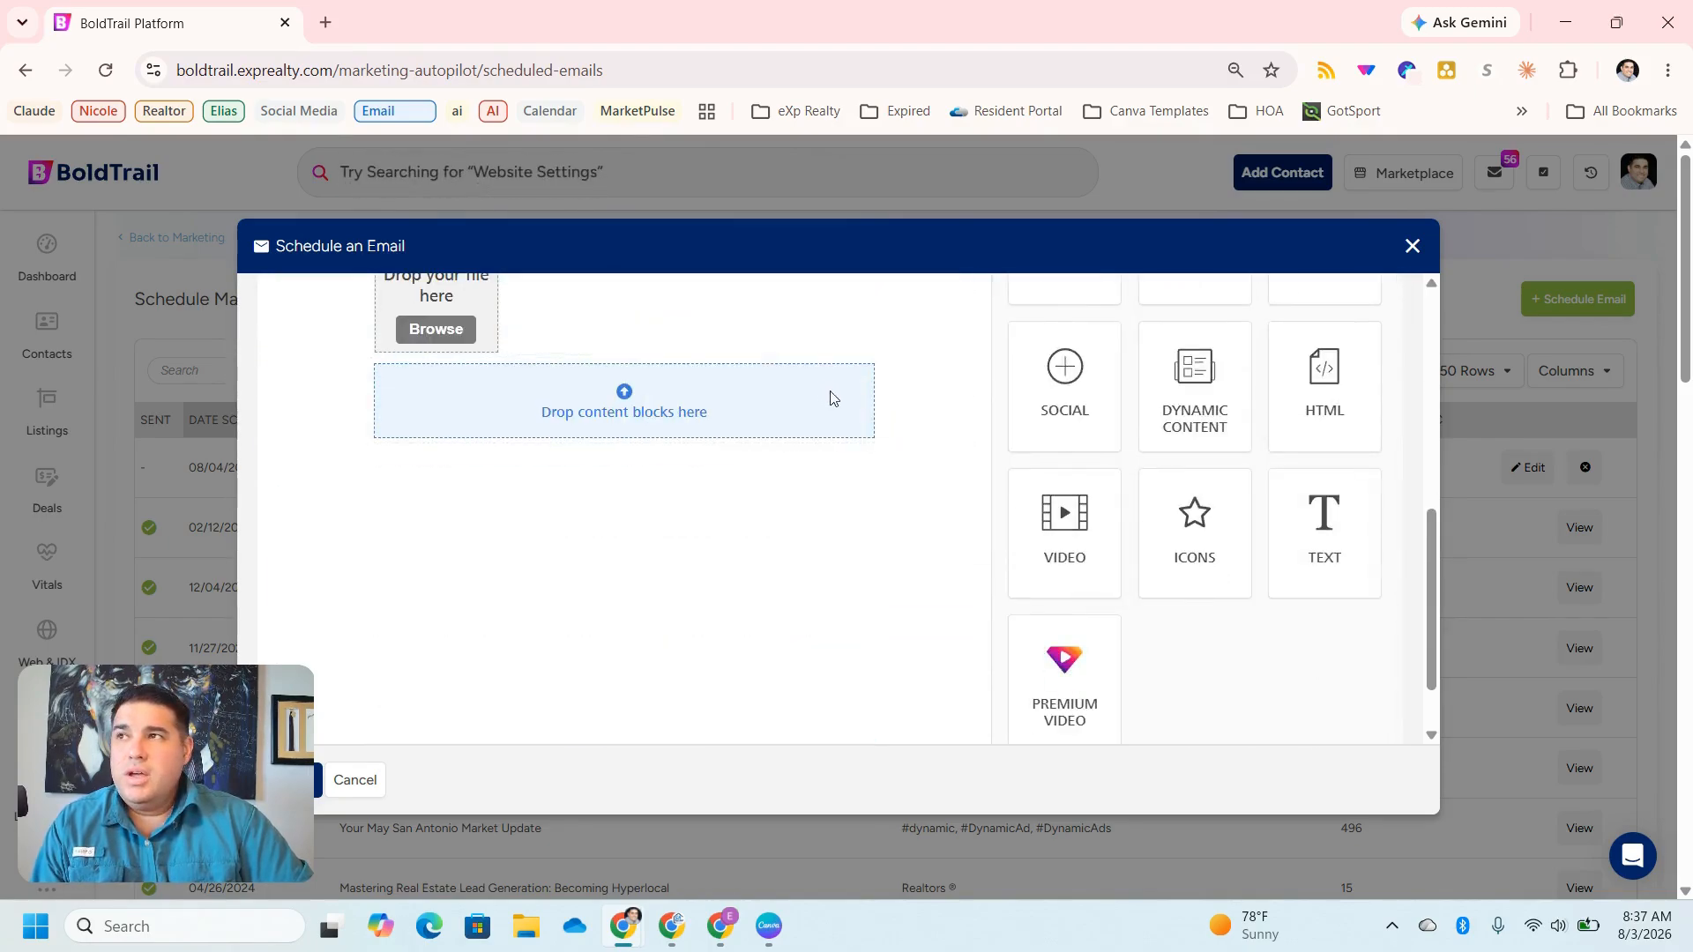
- Replace the text block's placeholder with "🍎 Tax-Free Weekend Starts Friday! Here's Your Checklist" and centre it
left_click(696, 427)
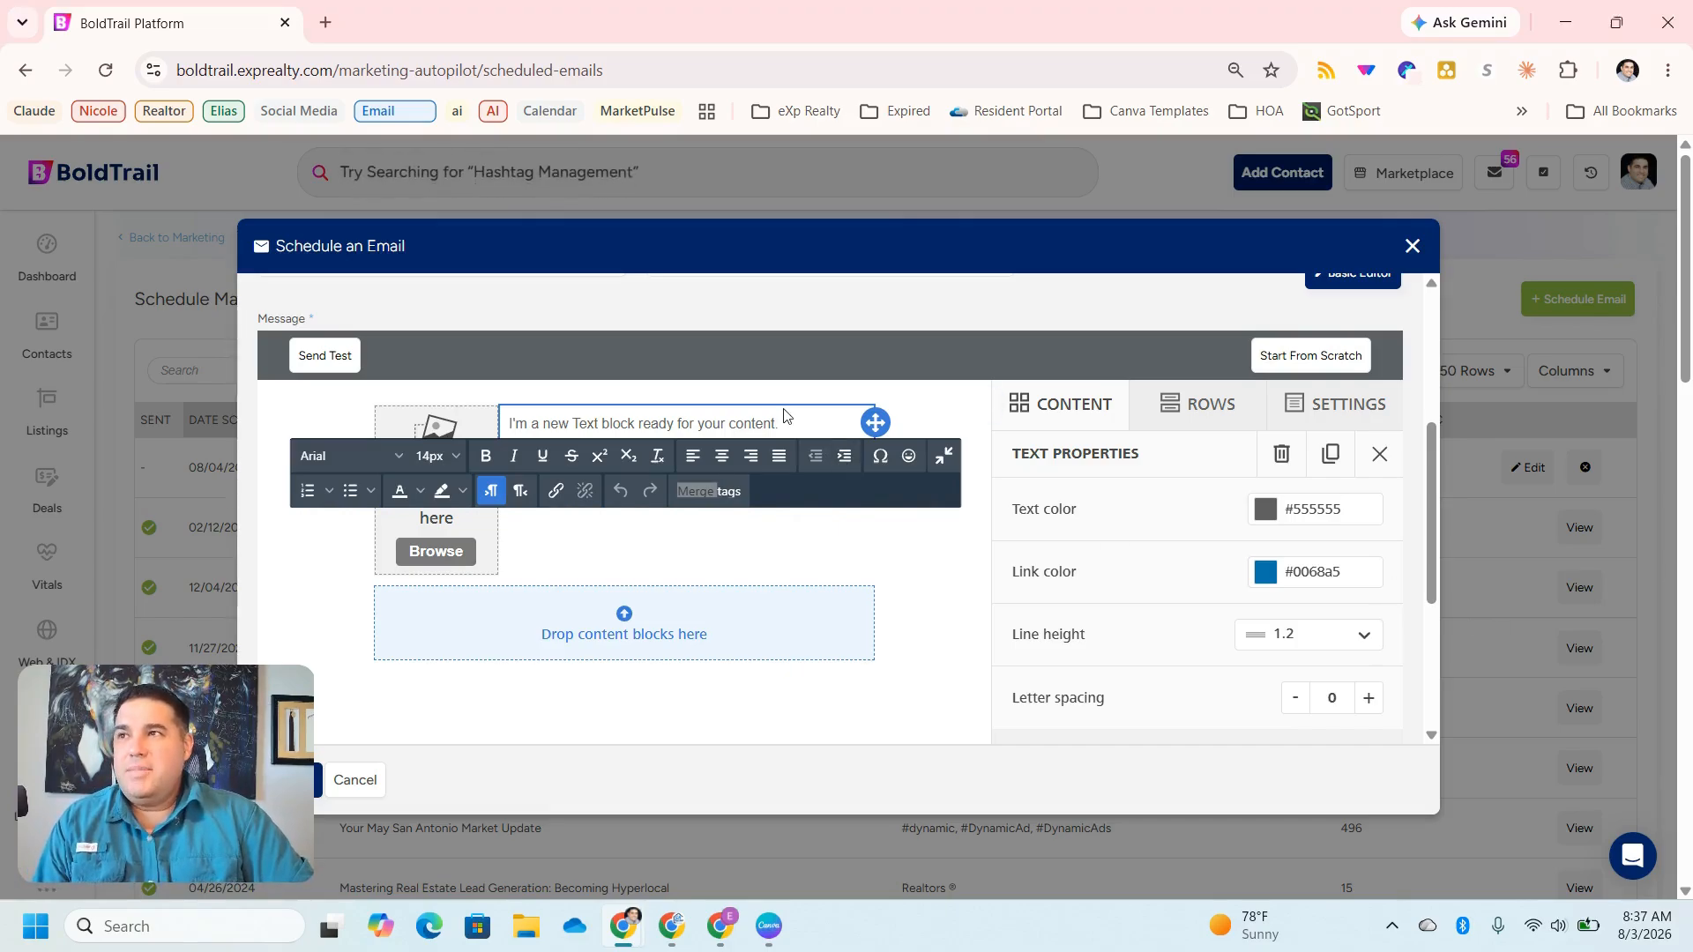
key("ctrl+a")
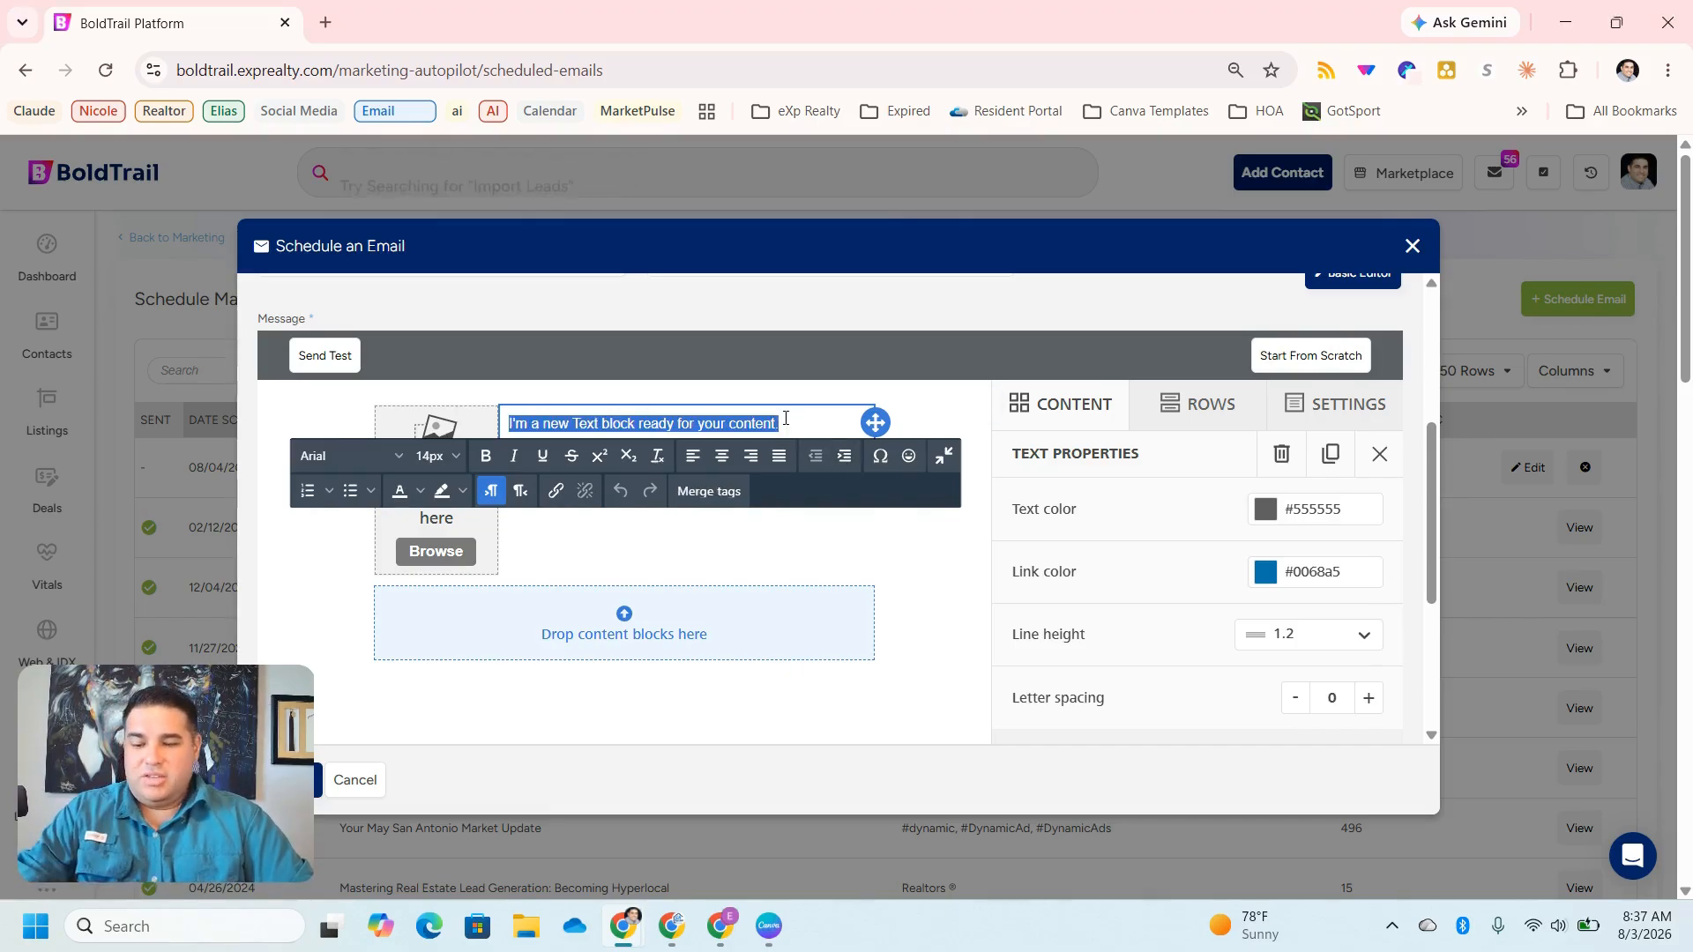
type("🍎 Tax-Free Weekend Starts Friday! Here's Your Checklist")
left_click(722, 475)
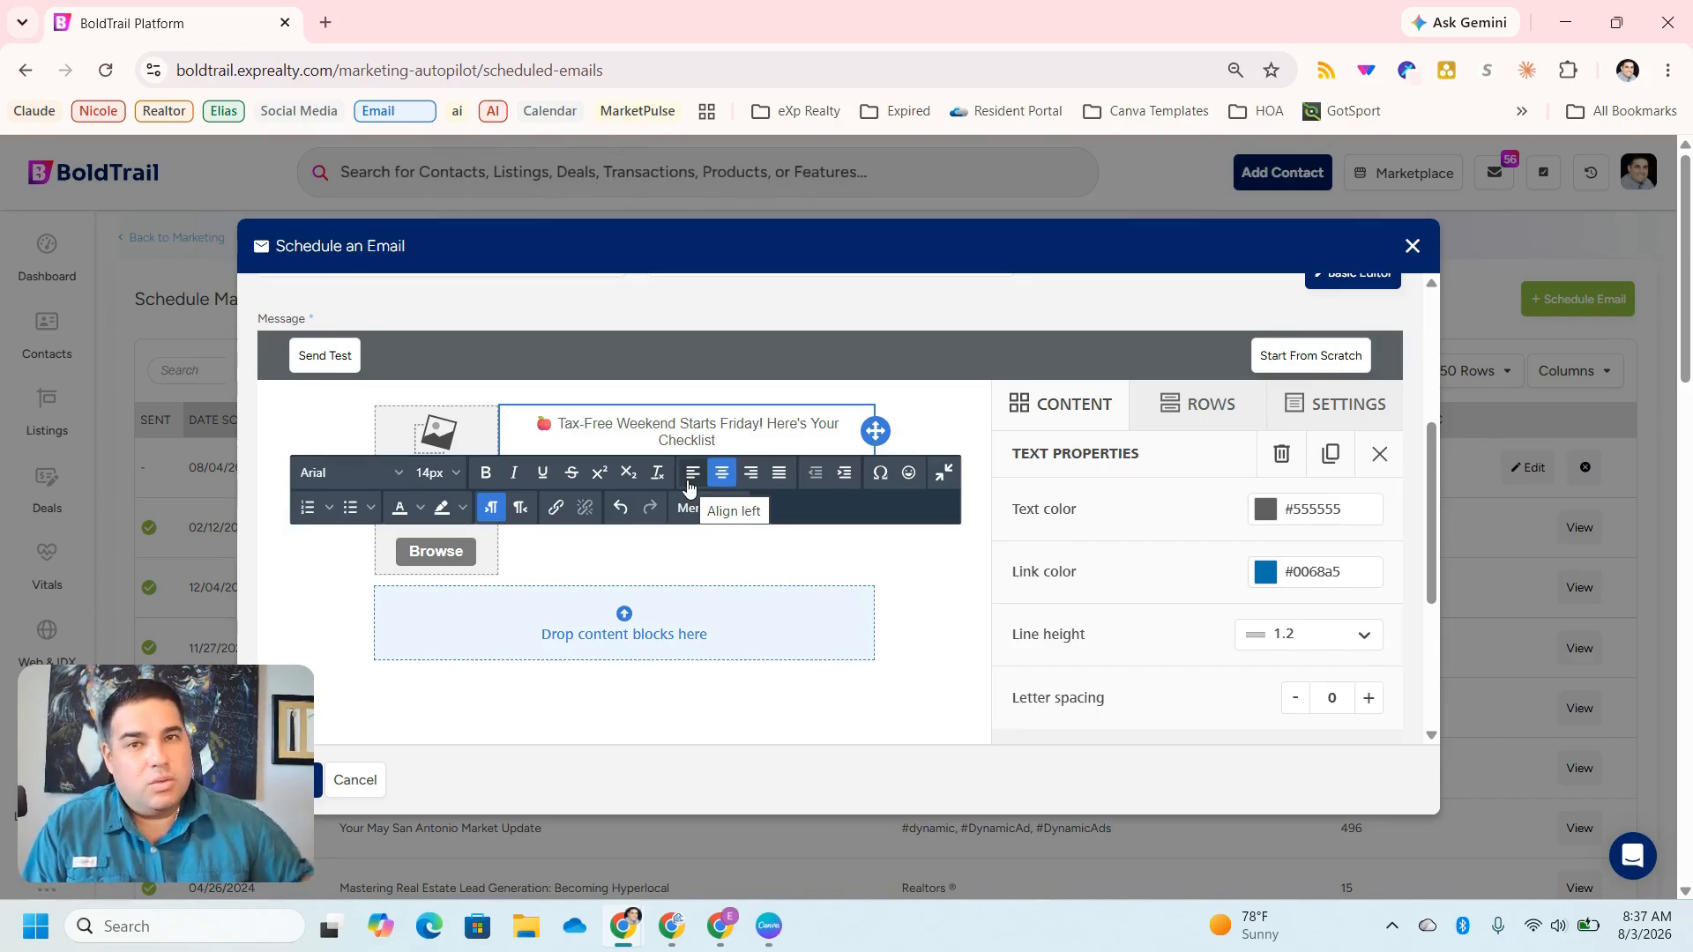
- Upload the PNG portrait photo from Downloads to the file manager for the image block
left_click(441, 551)
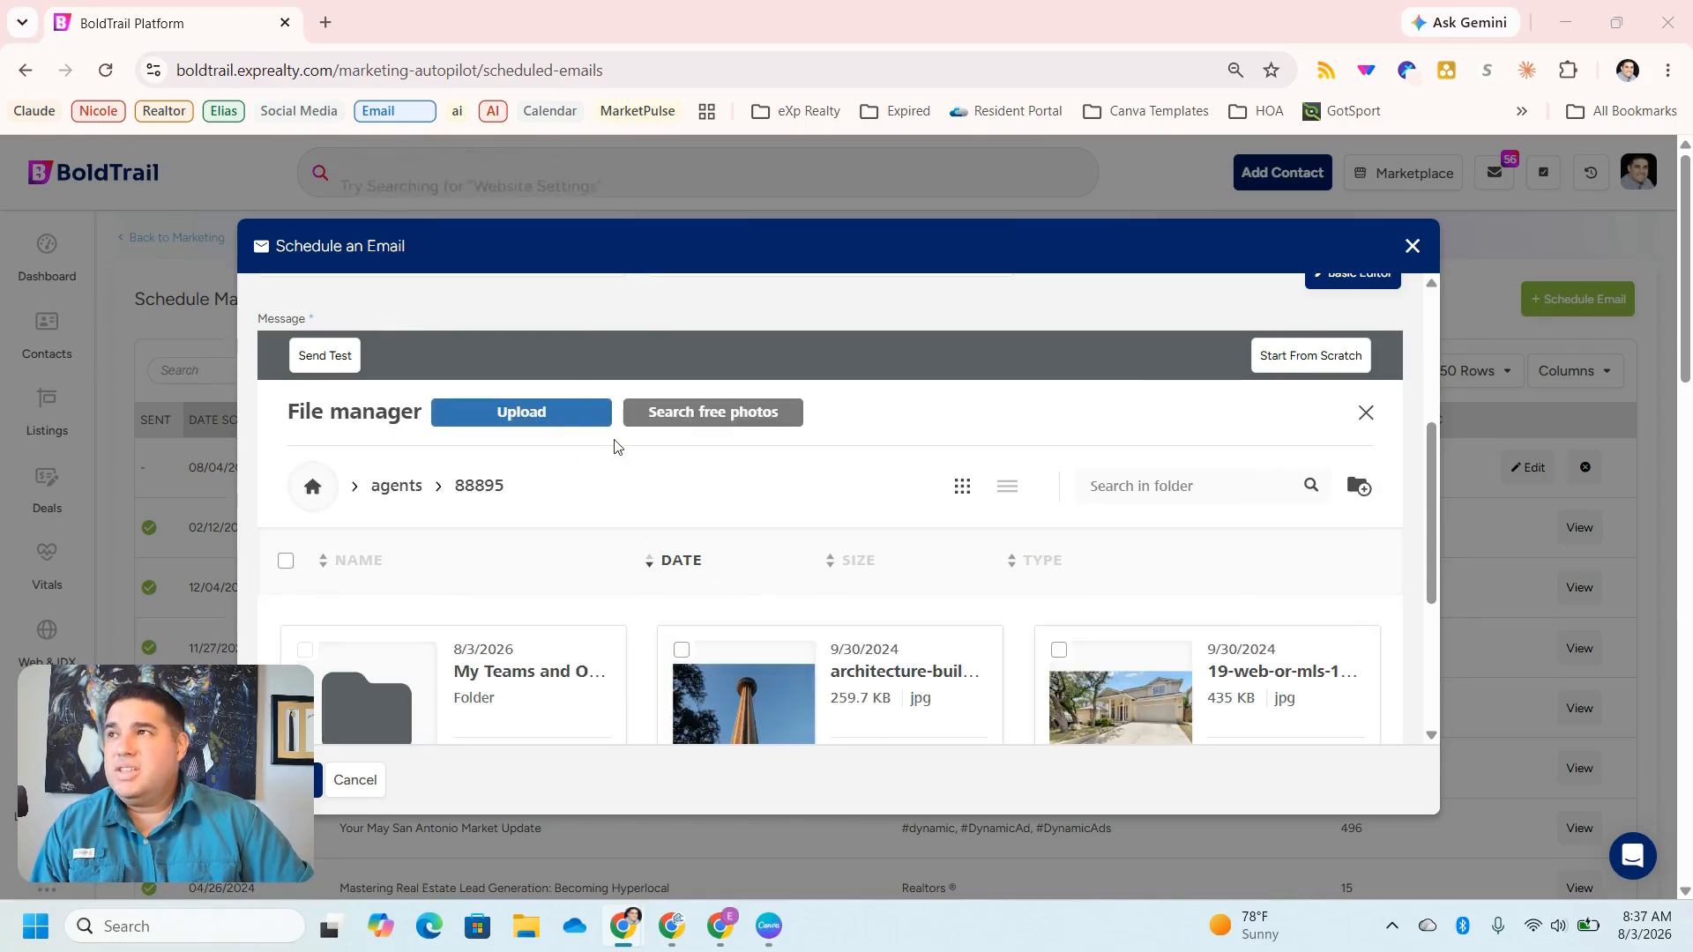
left_click(607, 423)
scroll(628, 455, "down", 3)
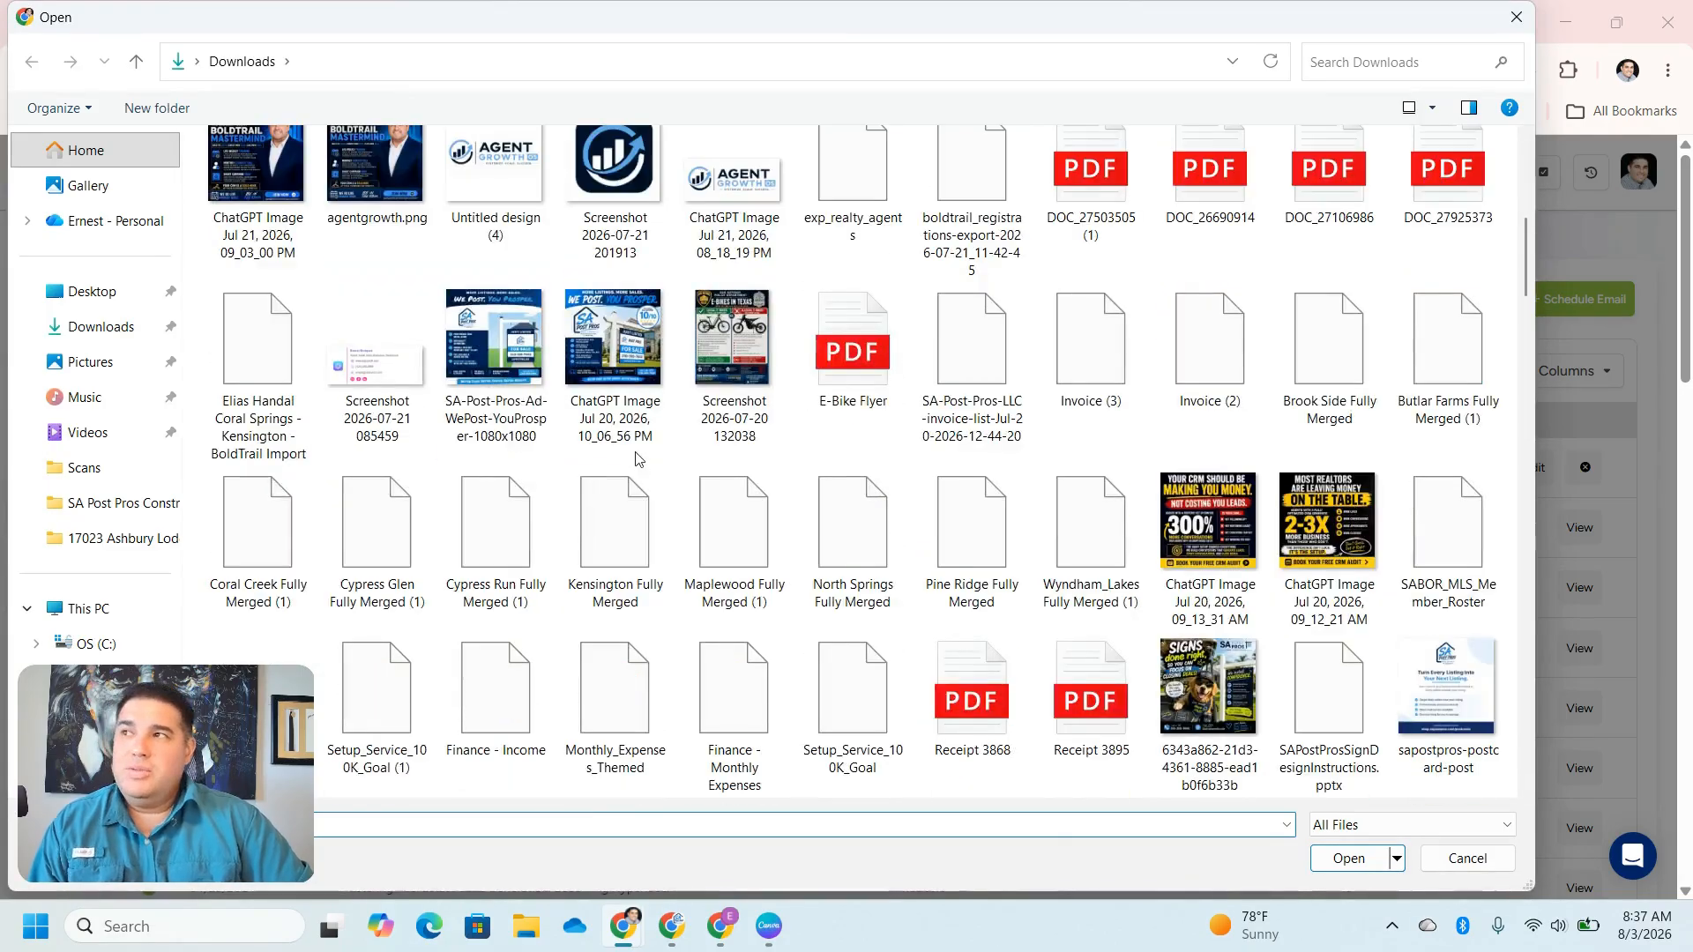
scroll(637, 458, "down", 10)
left_click(231, 406)
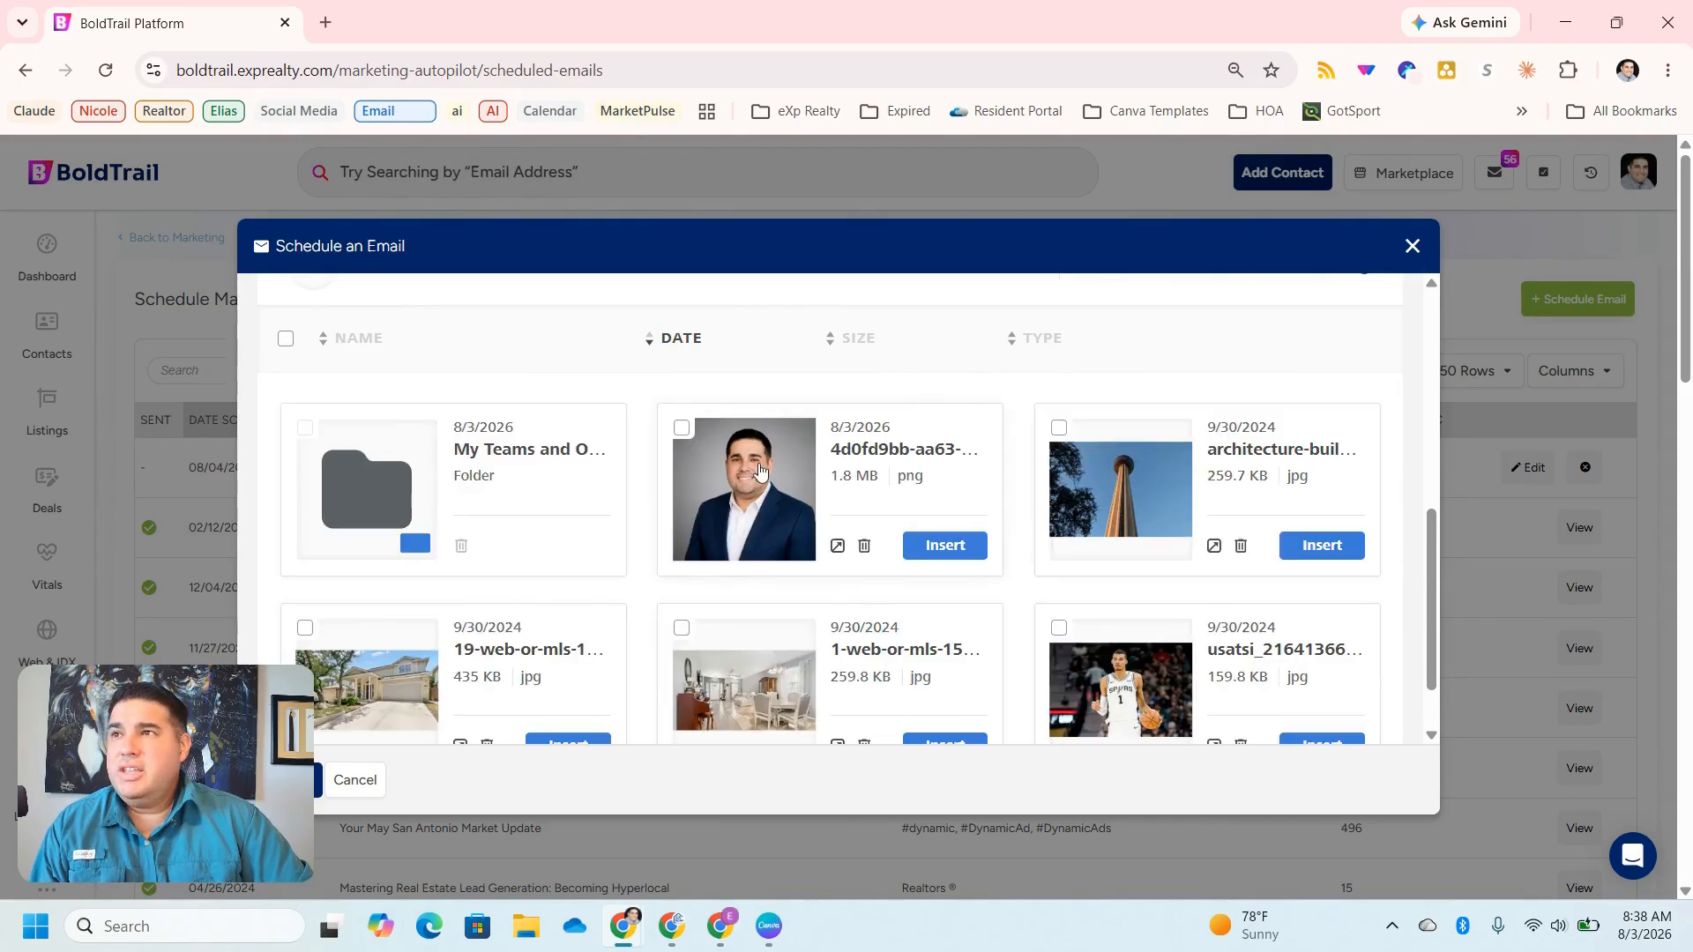
- Insert the newly uploaded PNG portrait photo into the image block of the two-column row
left_click(682, 427)
left_click(944, 544)
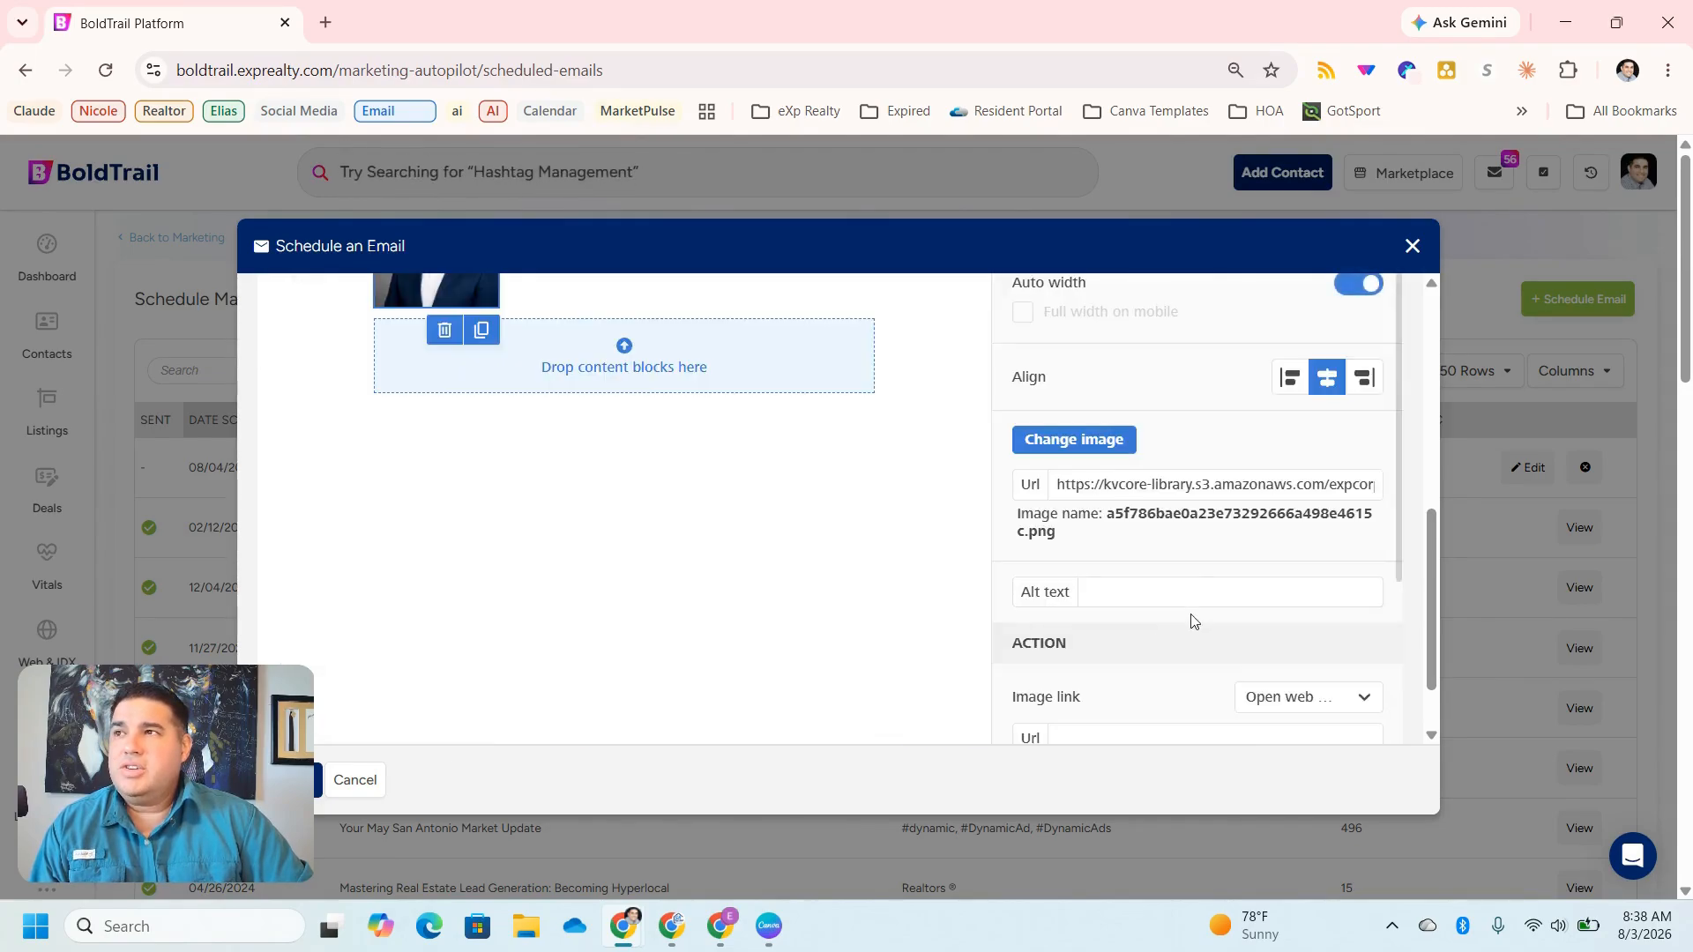
scroll(883, 559, "up", 3)
scroll(882, 559, "down", 1)
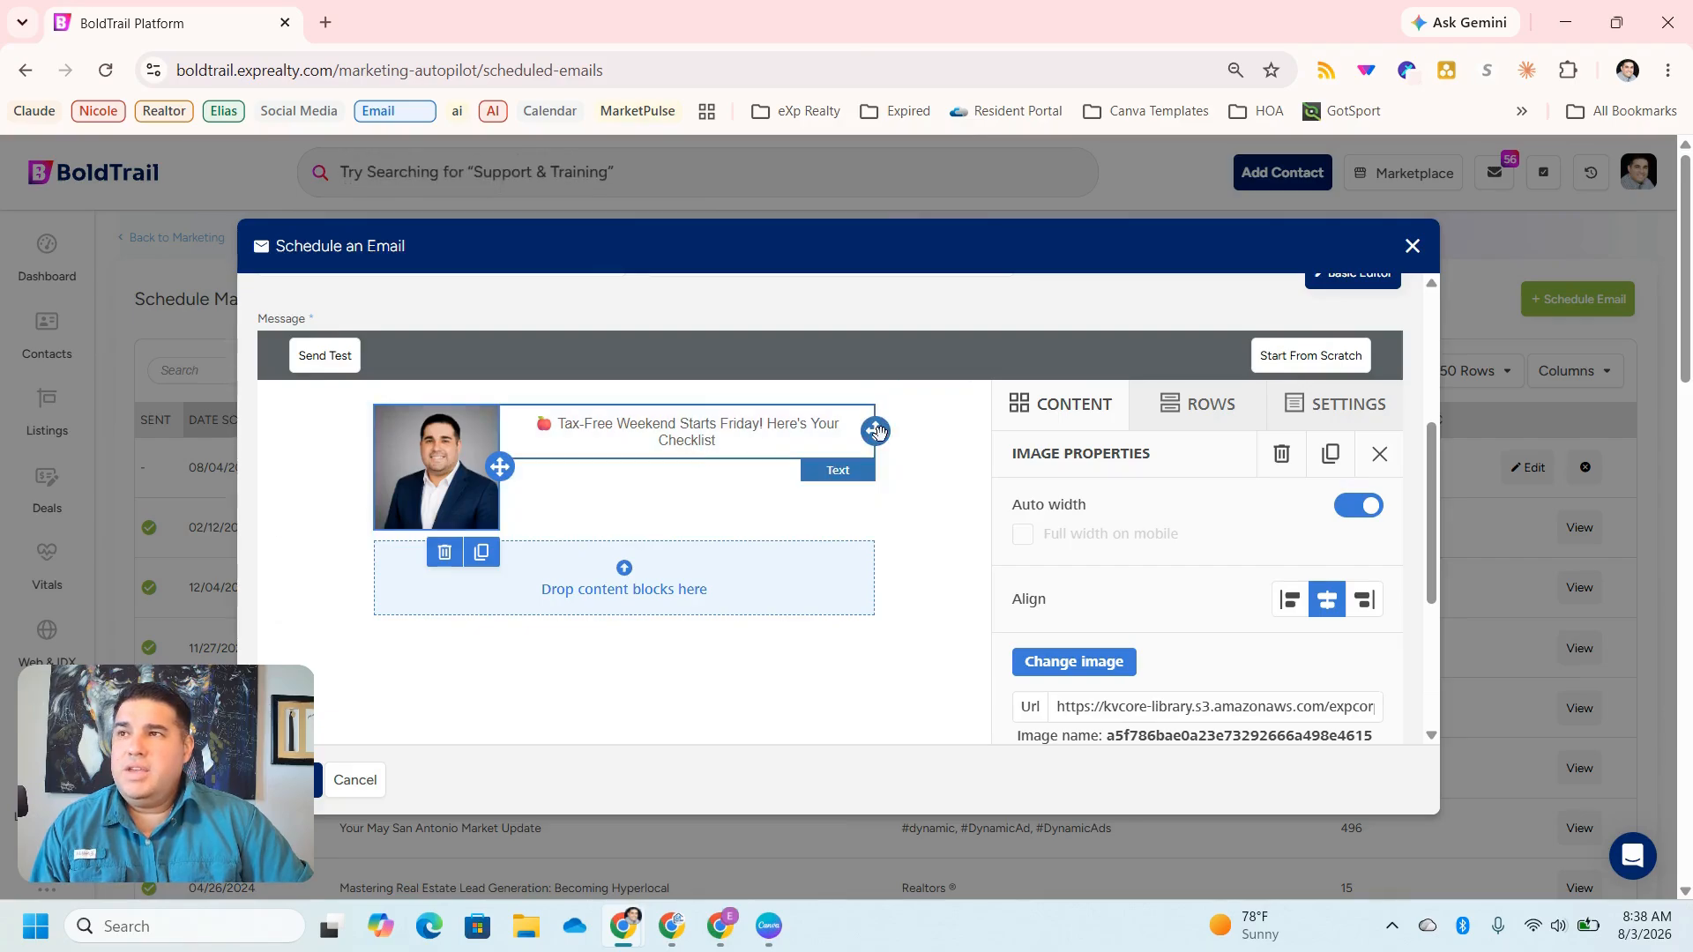
- Add a blank line above the Tax-Free Weekend headline in the text block beside the portrait
left_click(537, 424)
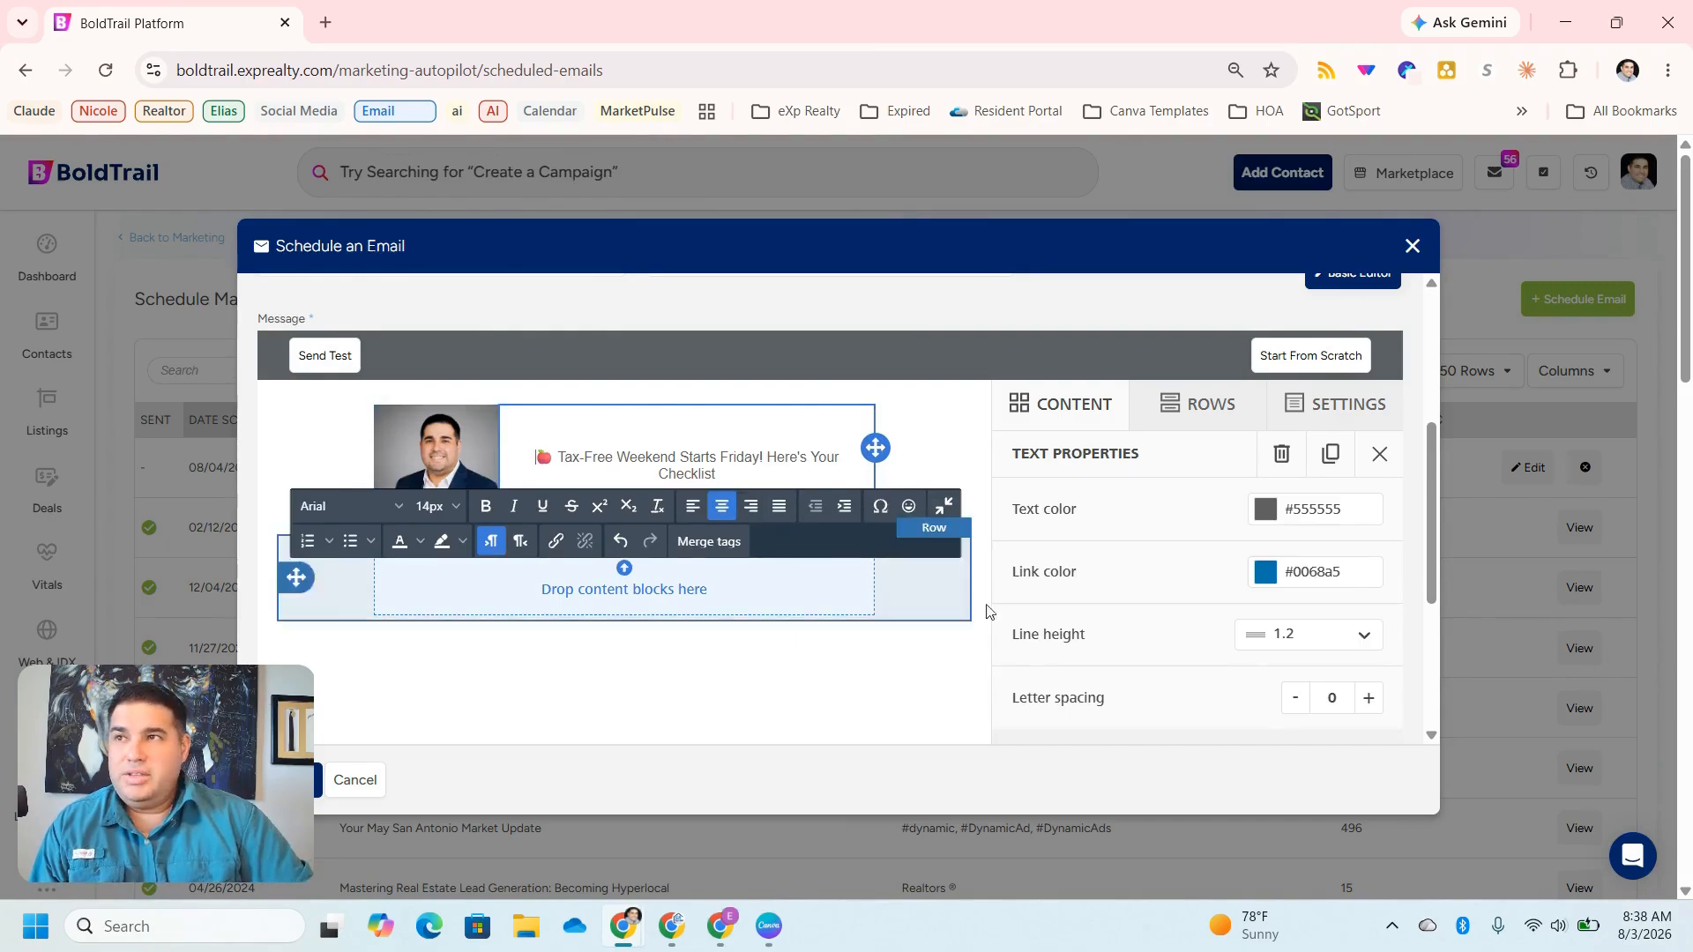
left_click(926, 667)
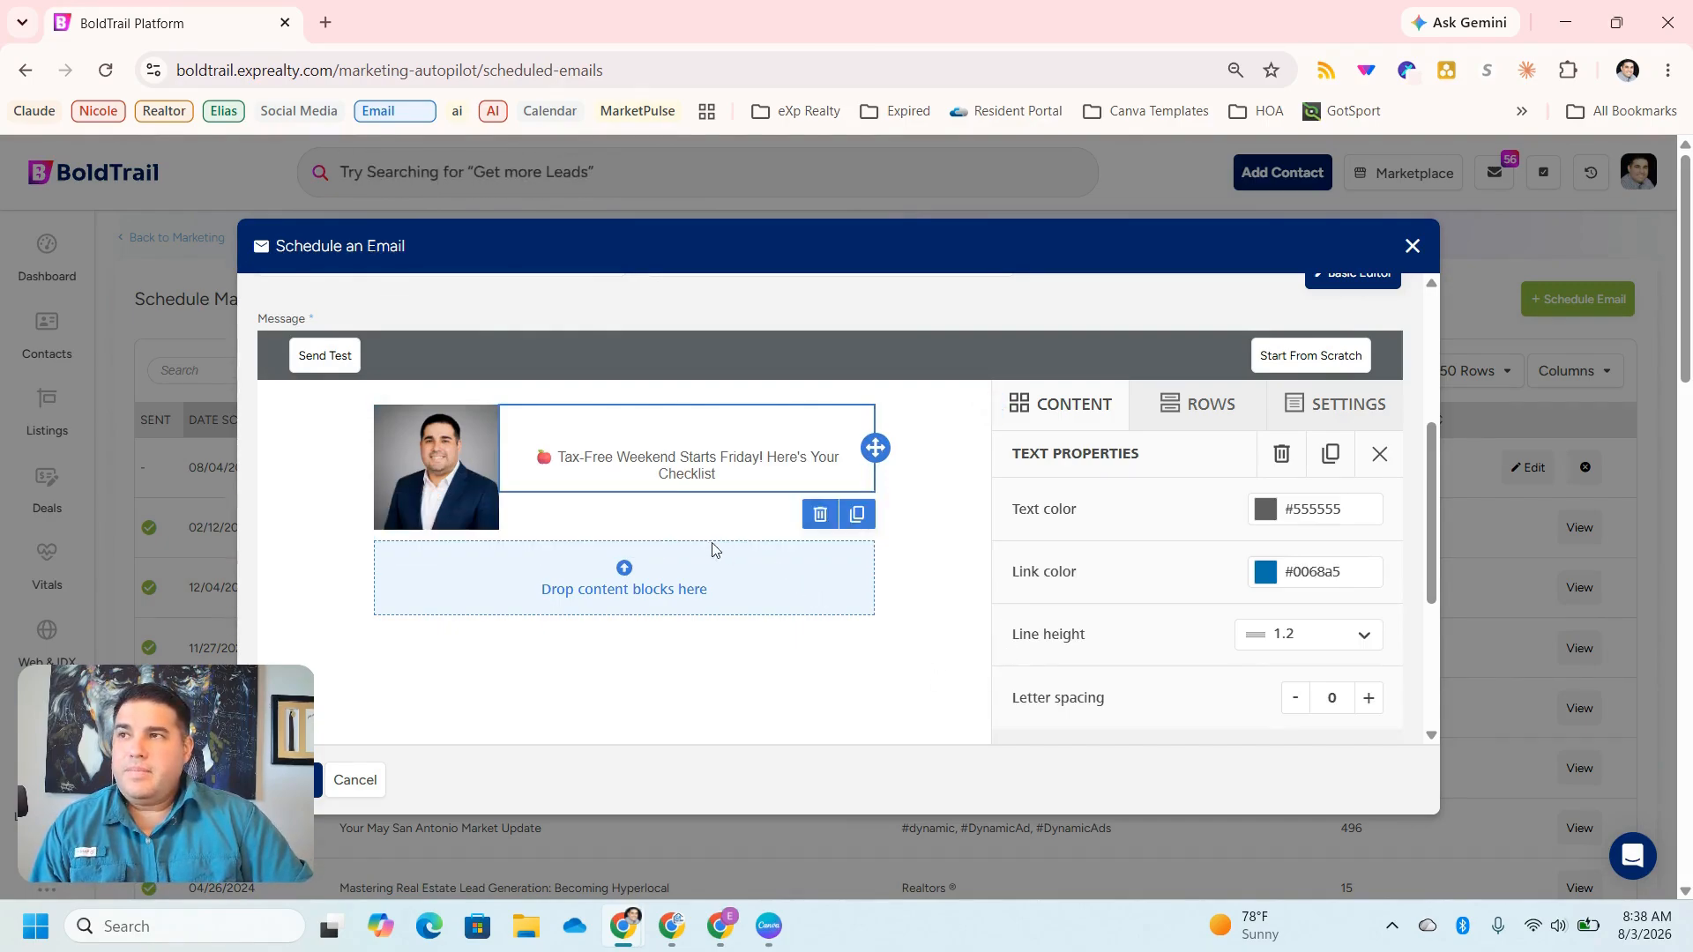
scroll(714, 544, "down", 3)
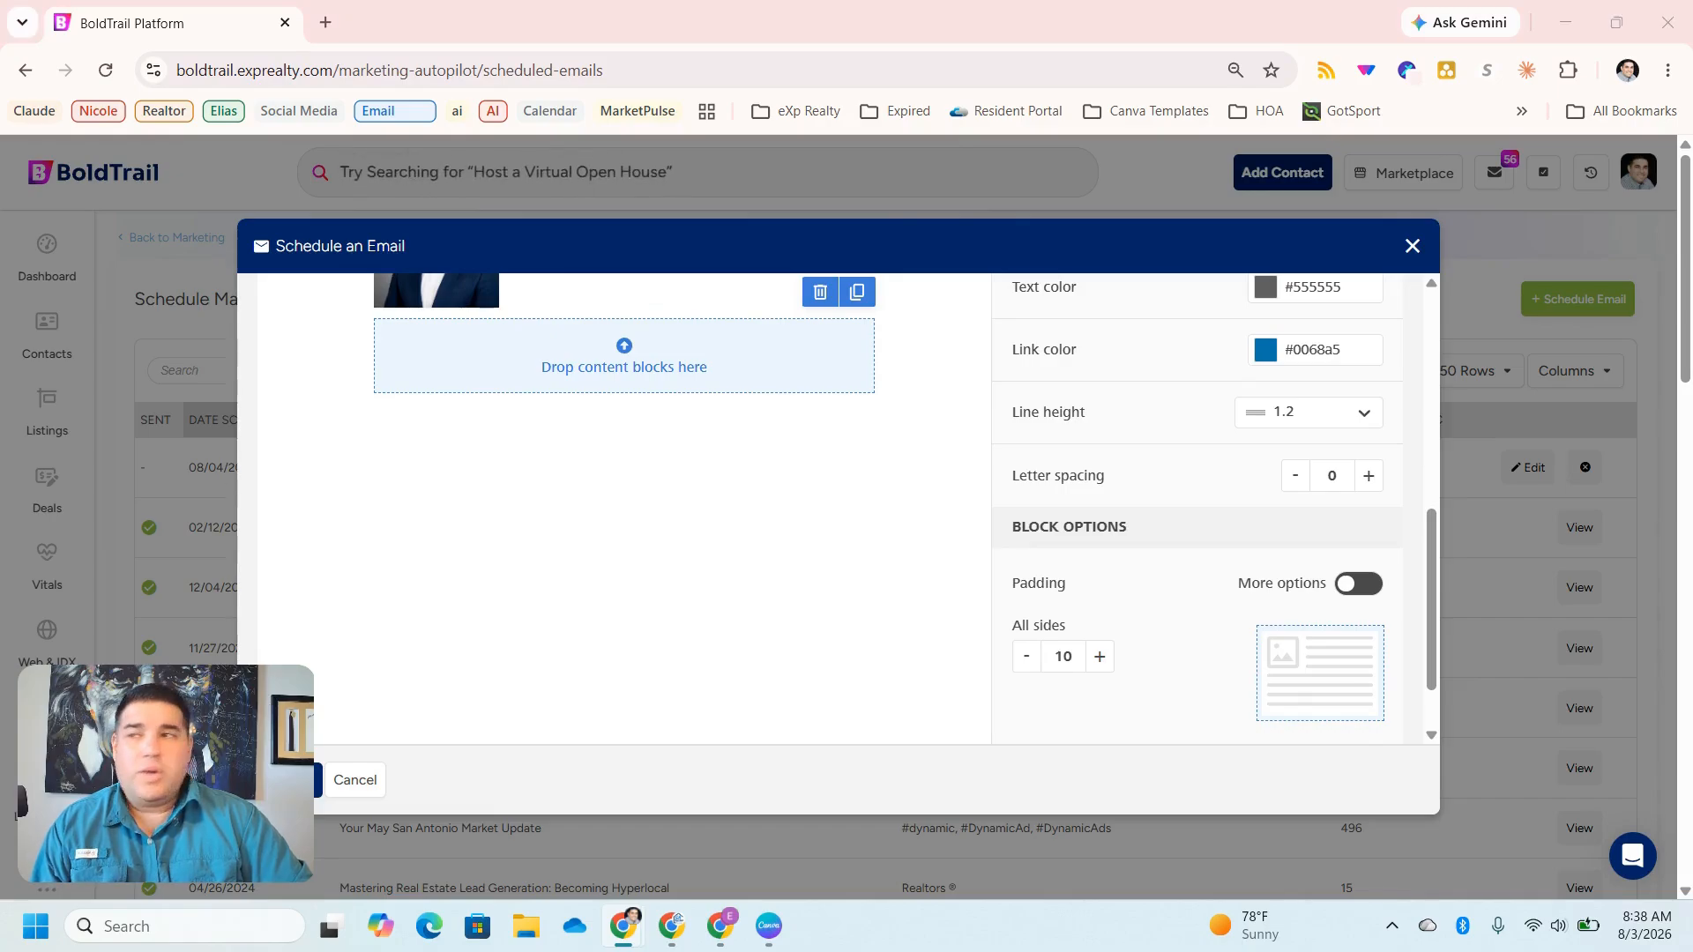
- Place an HTML content block in the empty row below the portrait and headline
scroll(1051, 414, "up", 5)
left_click(1137, 529)
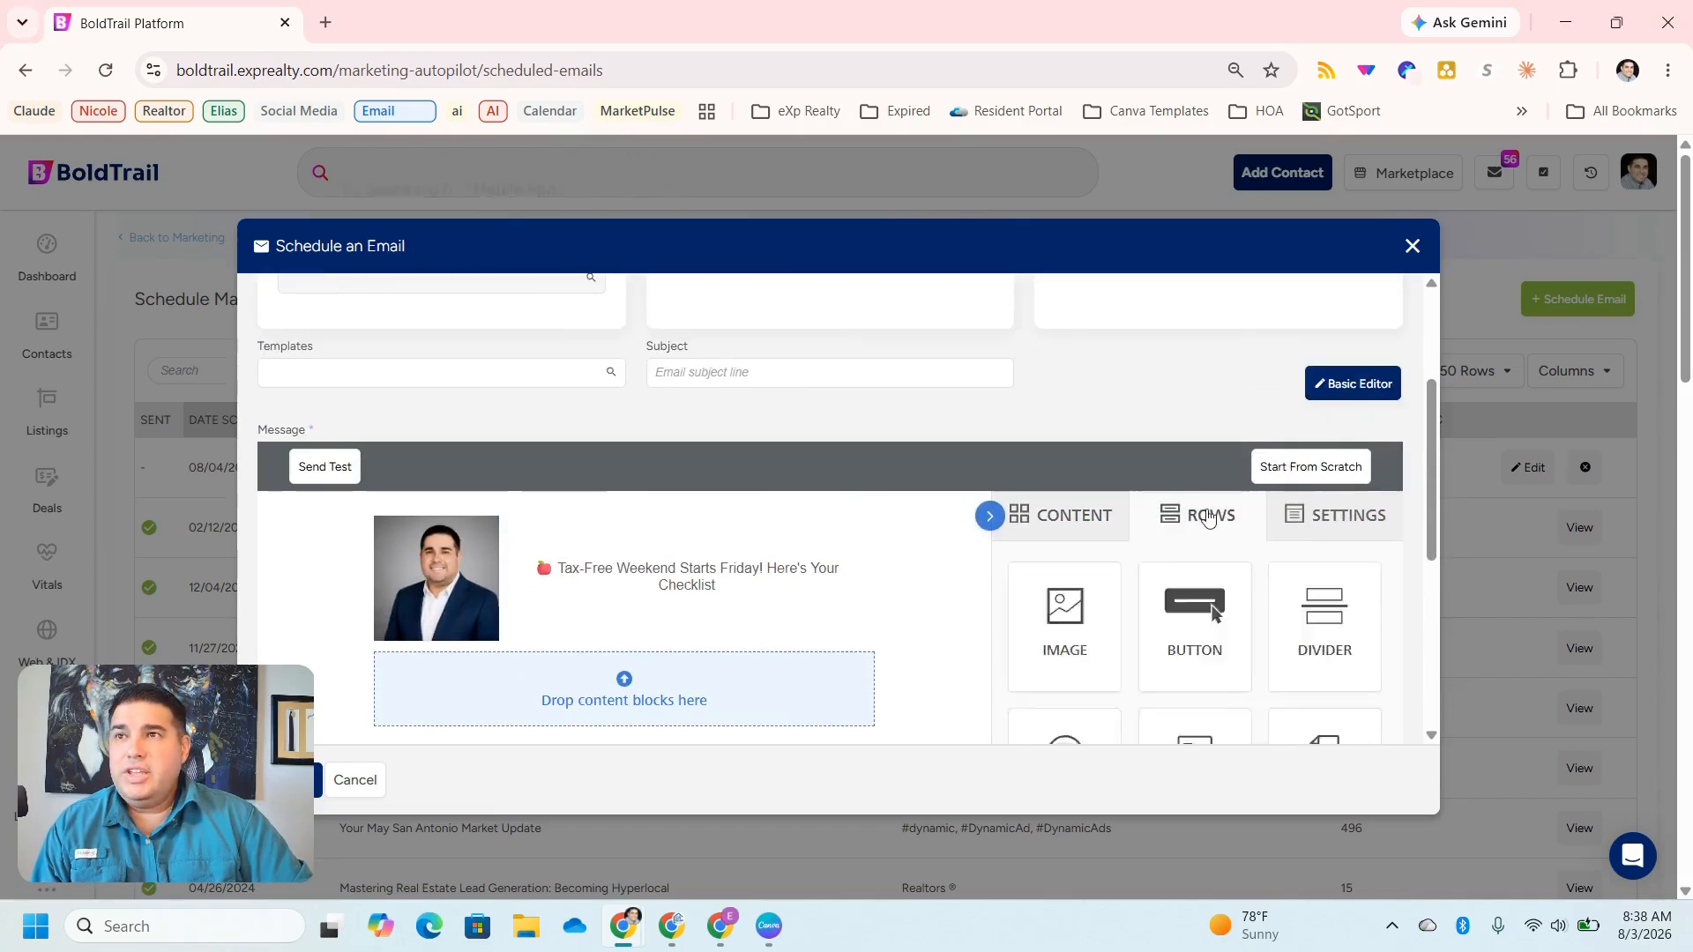
left_click(1123, 534)
scroll(1182, 547, "down", 4)
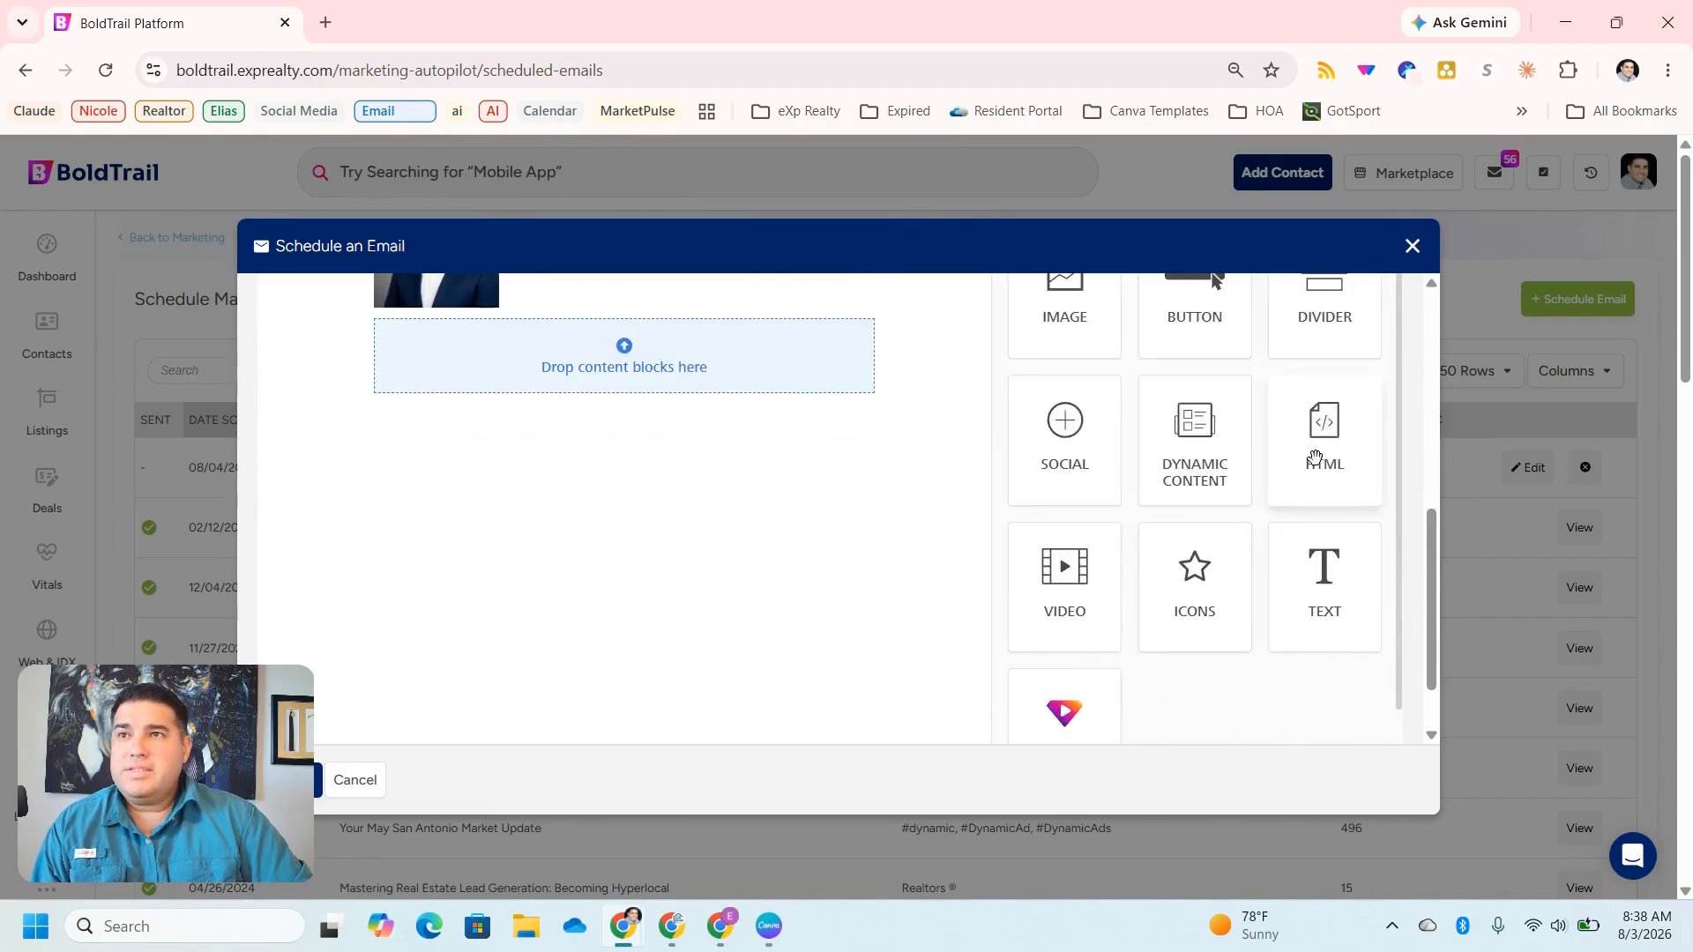
left_click_drag(1315, 457, 689, 354)
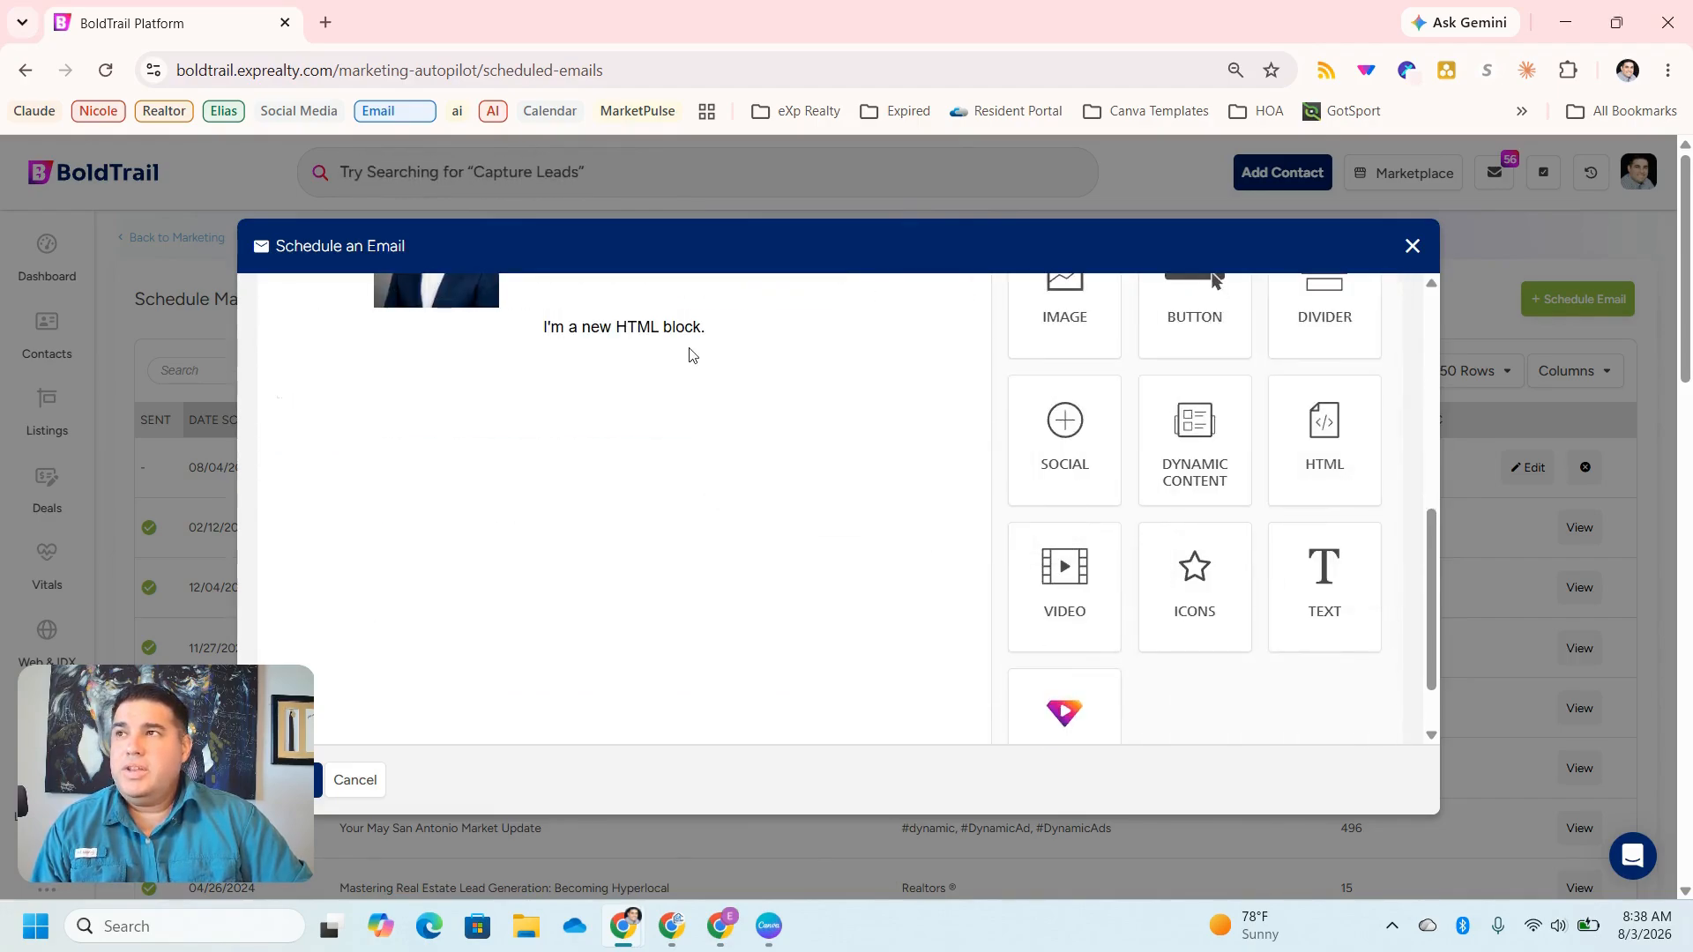
- Replace the HTML block's placeholder code with the copied "Back-to-School is Here!" email code
triple_click(681, 327)
left_click(1155, 439)
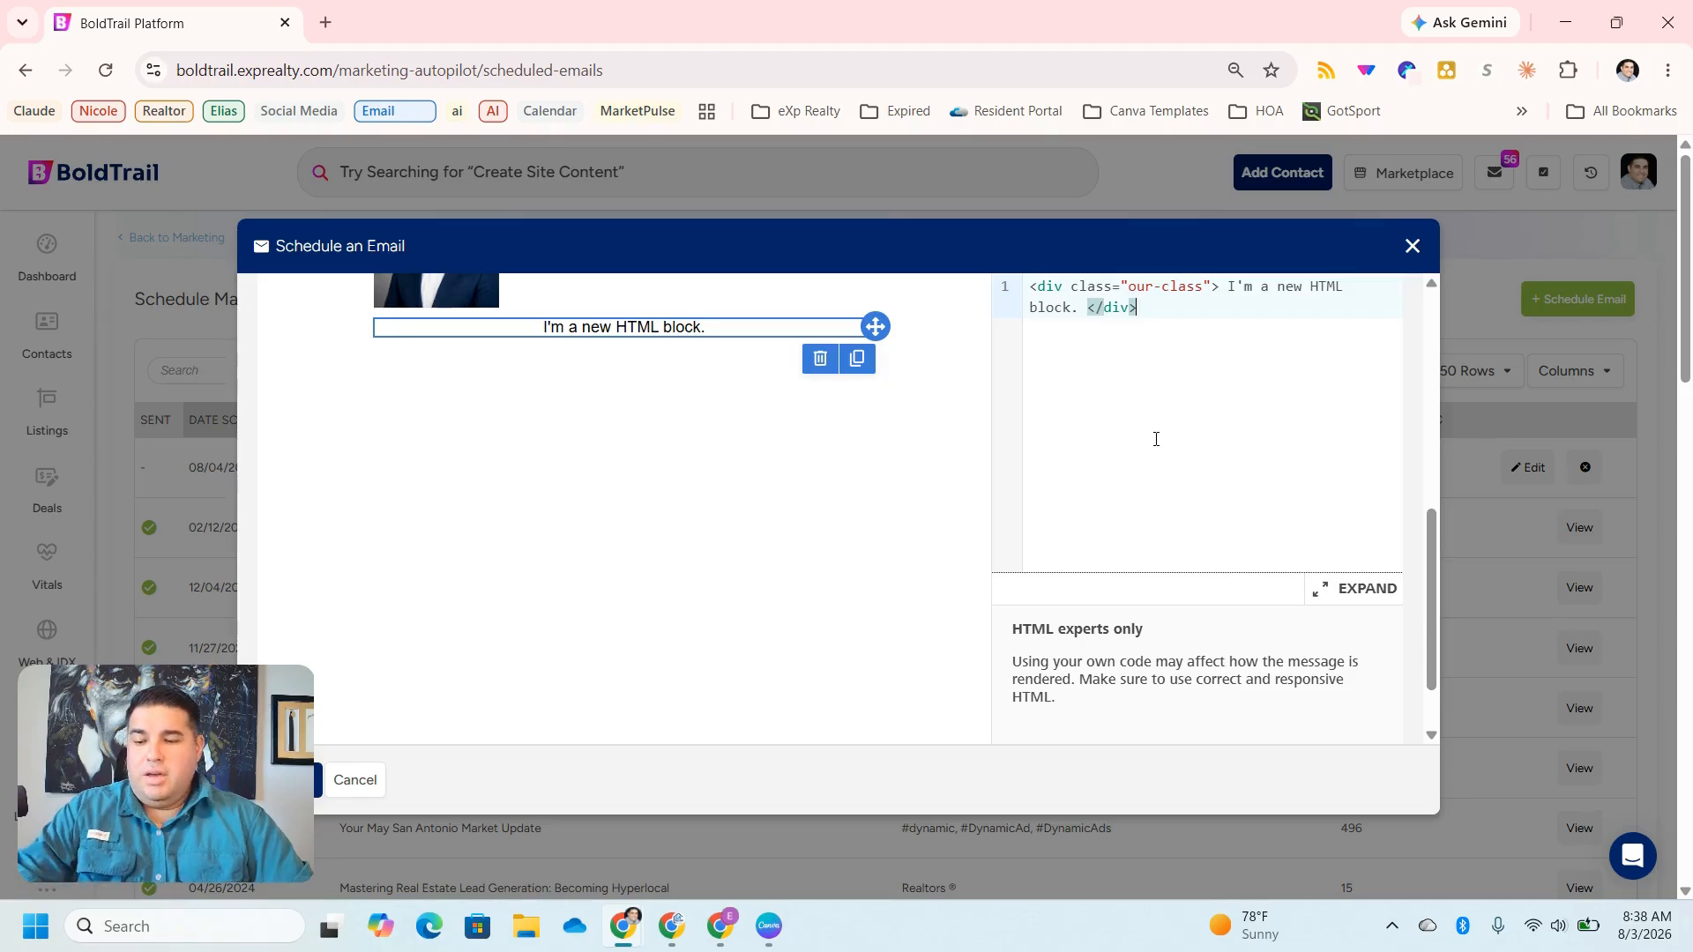
key("ctrl+a")
key("ctrl+v")
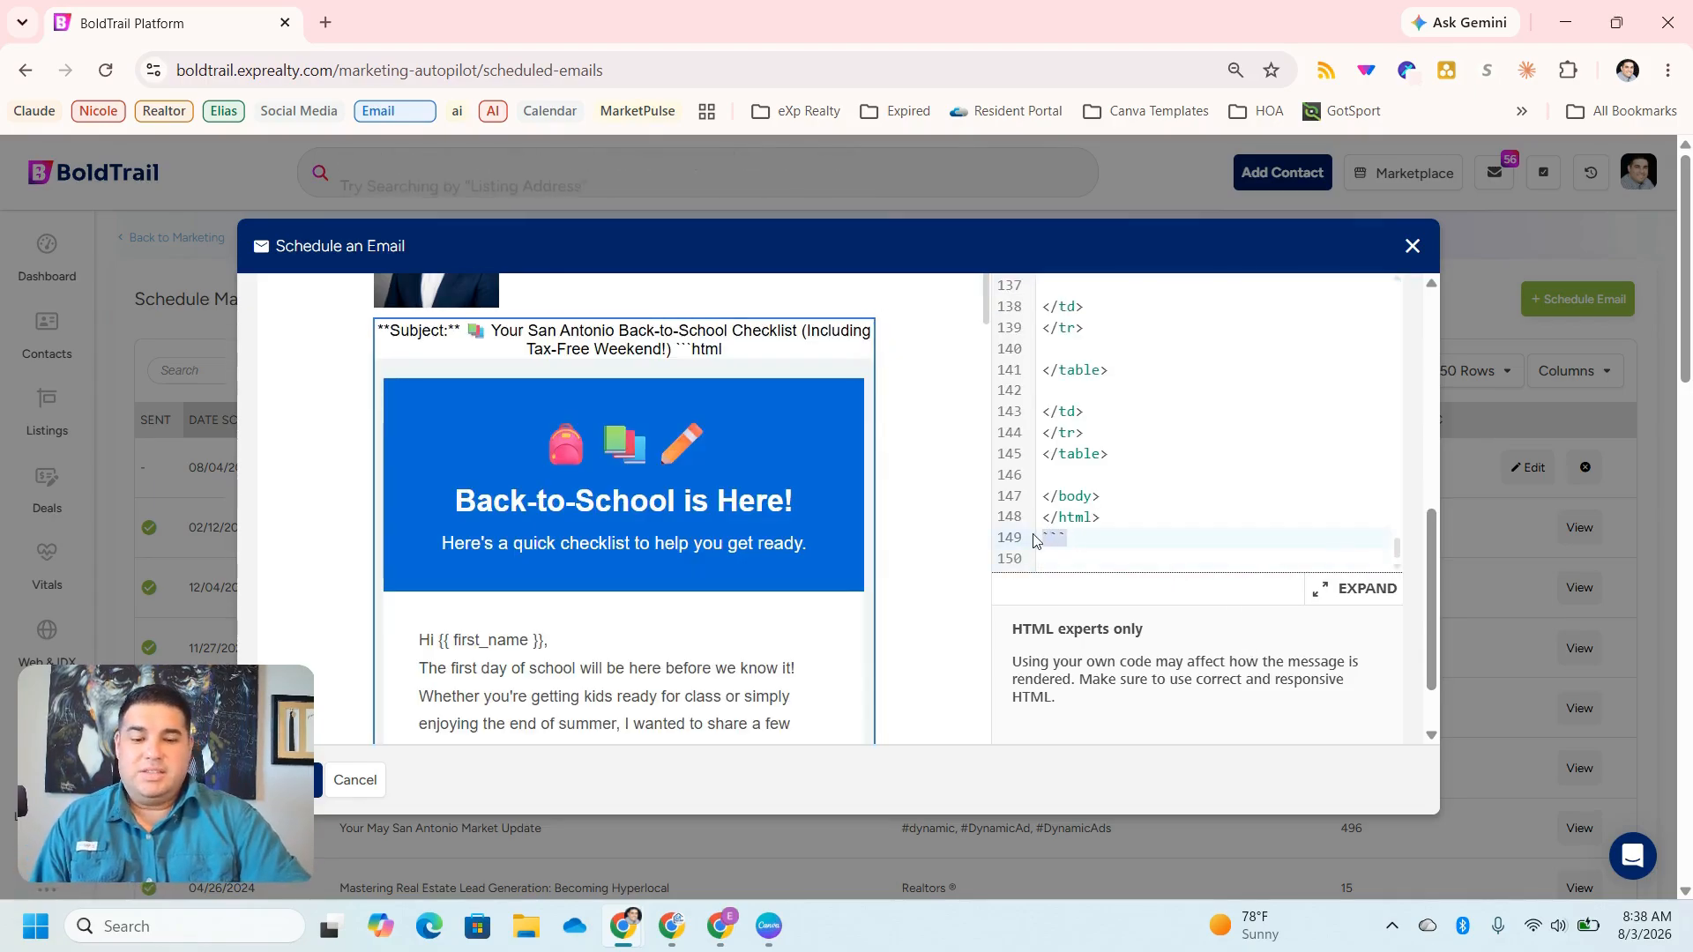
- Delete the closing ``` line, the "**Subject:**" line and the opening ```html line so the code starts at <!DOCTYPE html>
key("BackSpace")
scroll(1177, 560, "up", 10)
scroll(1176, 560, "up", 20)
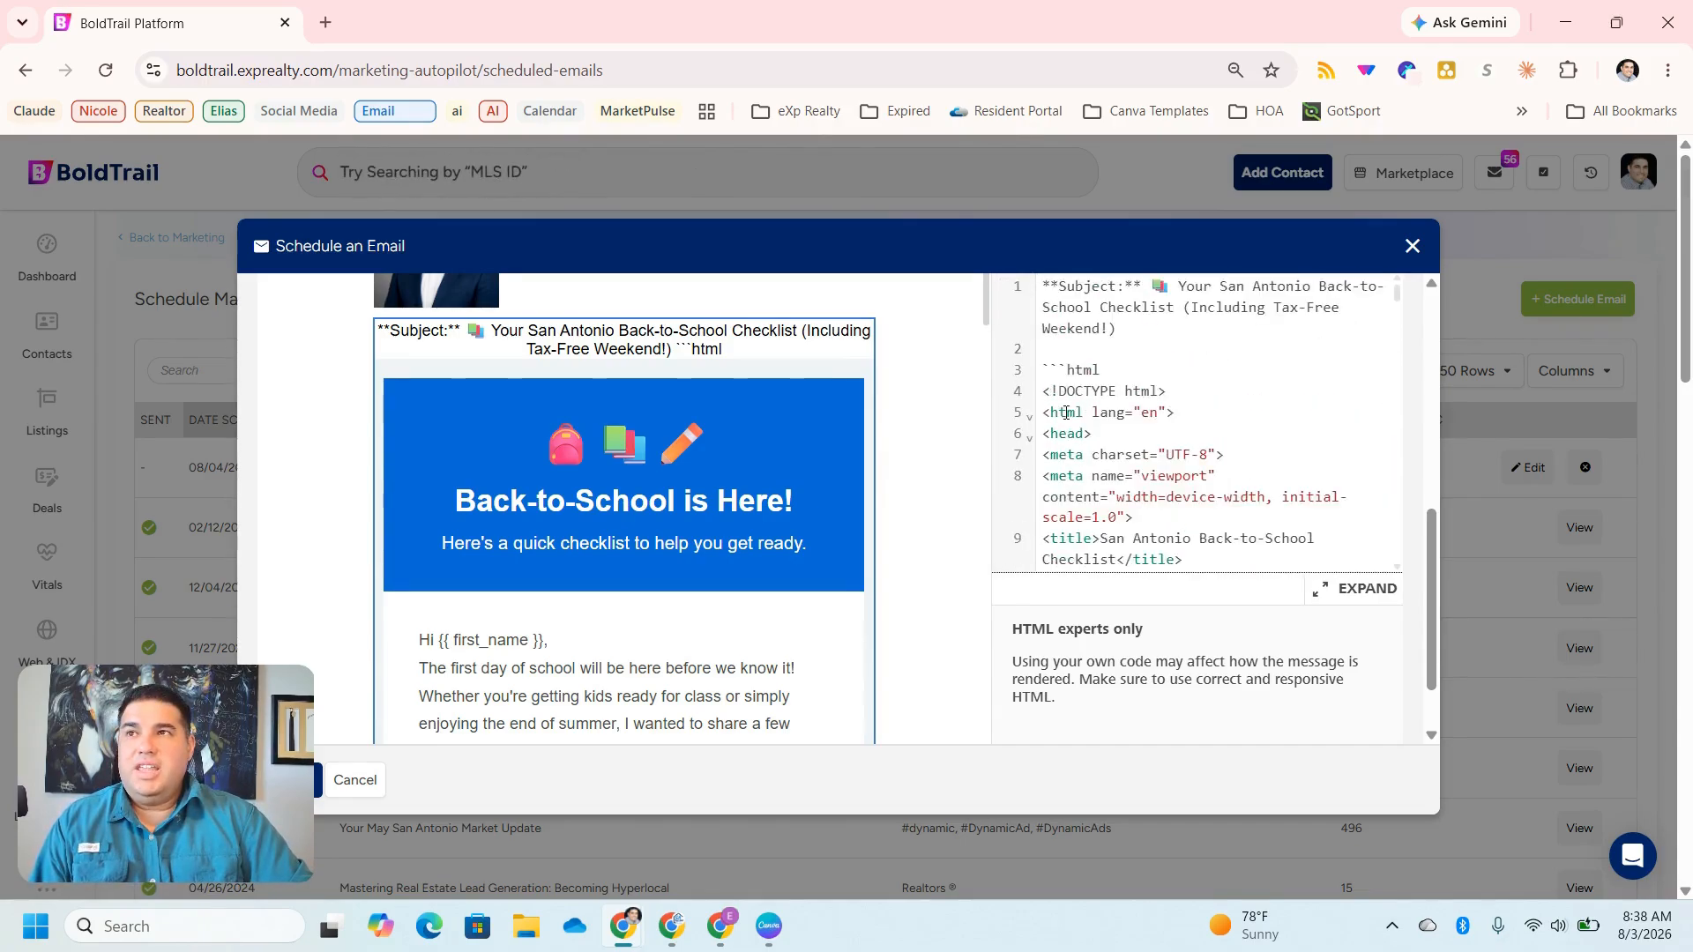
left_click_drag(1113, 359, 1044, 287)
key("BackSpace")
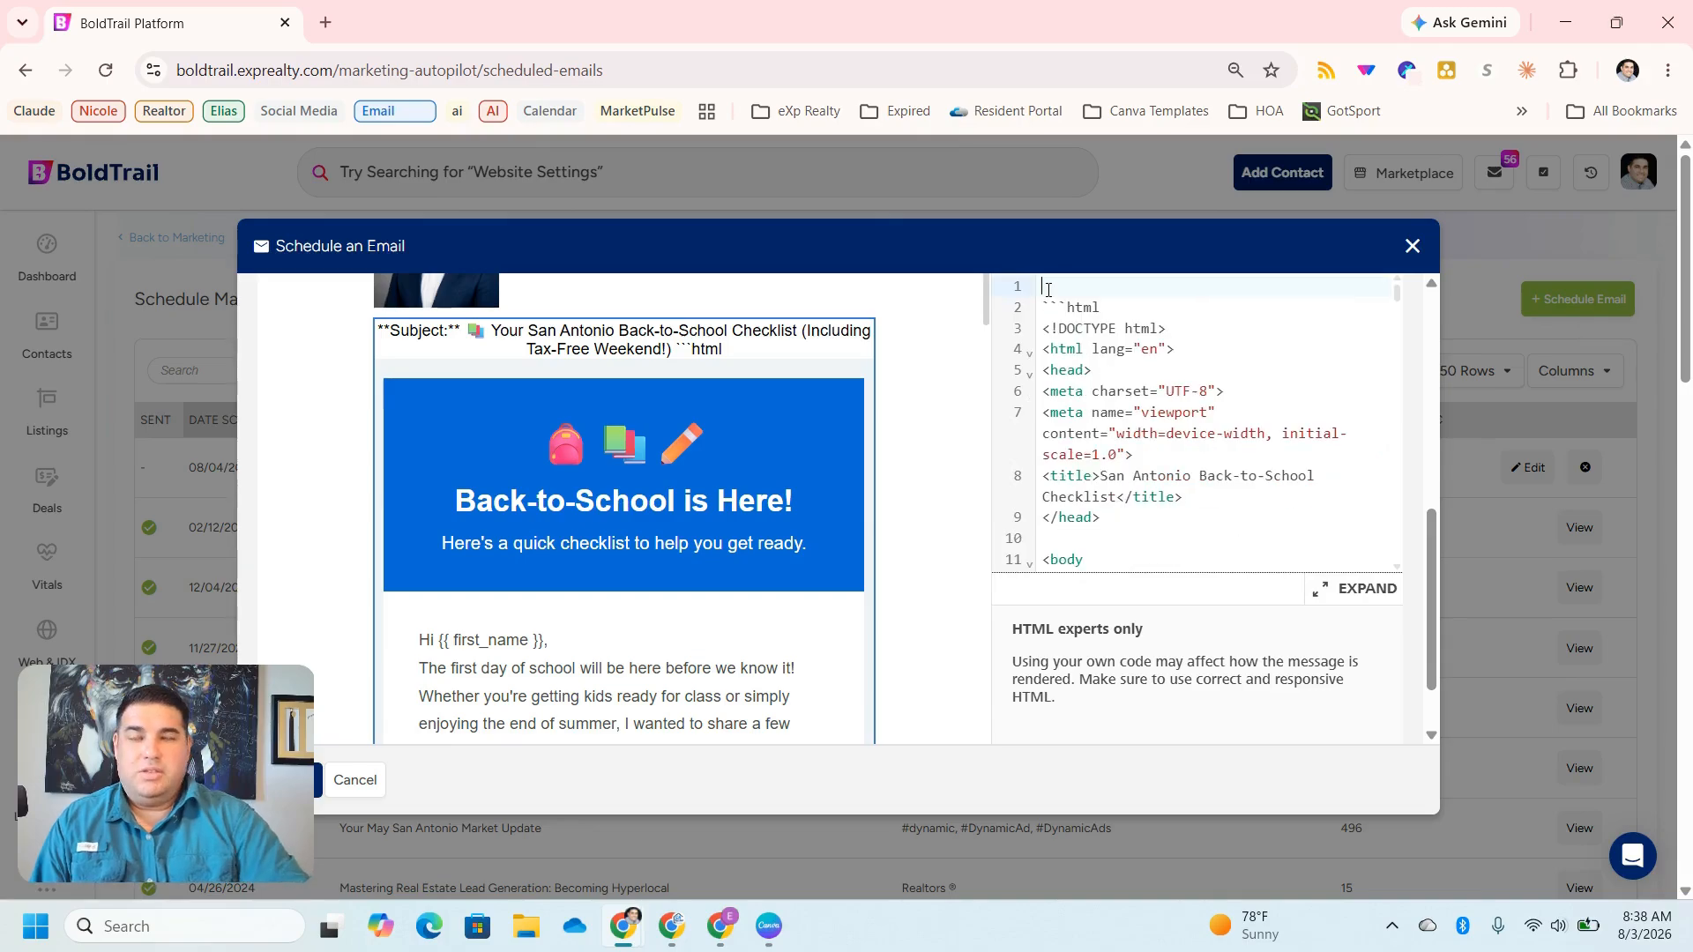
triple_click(1059, 306)
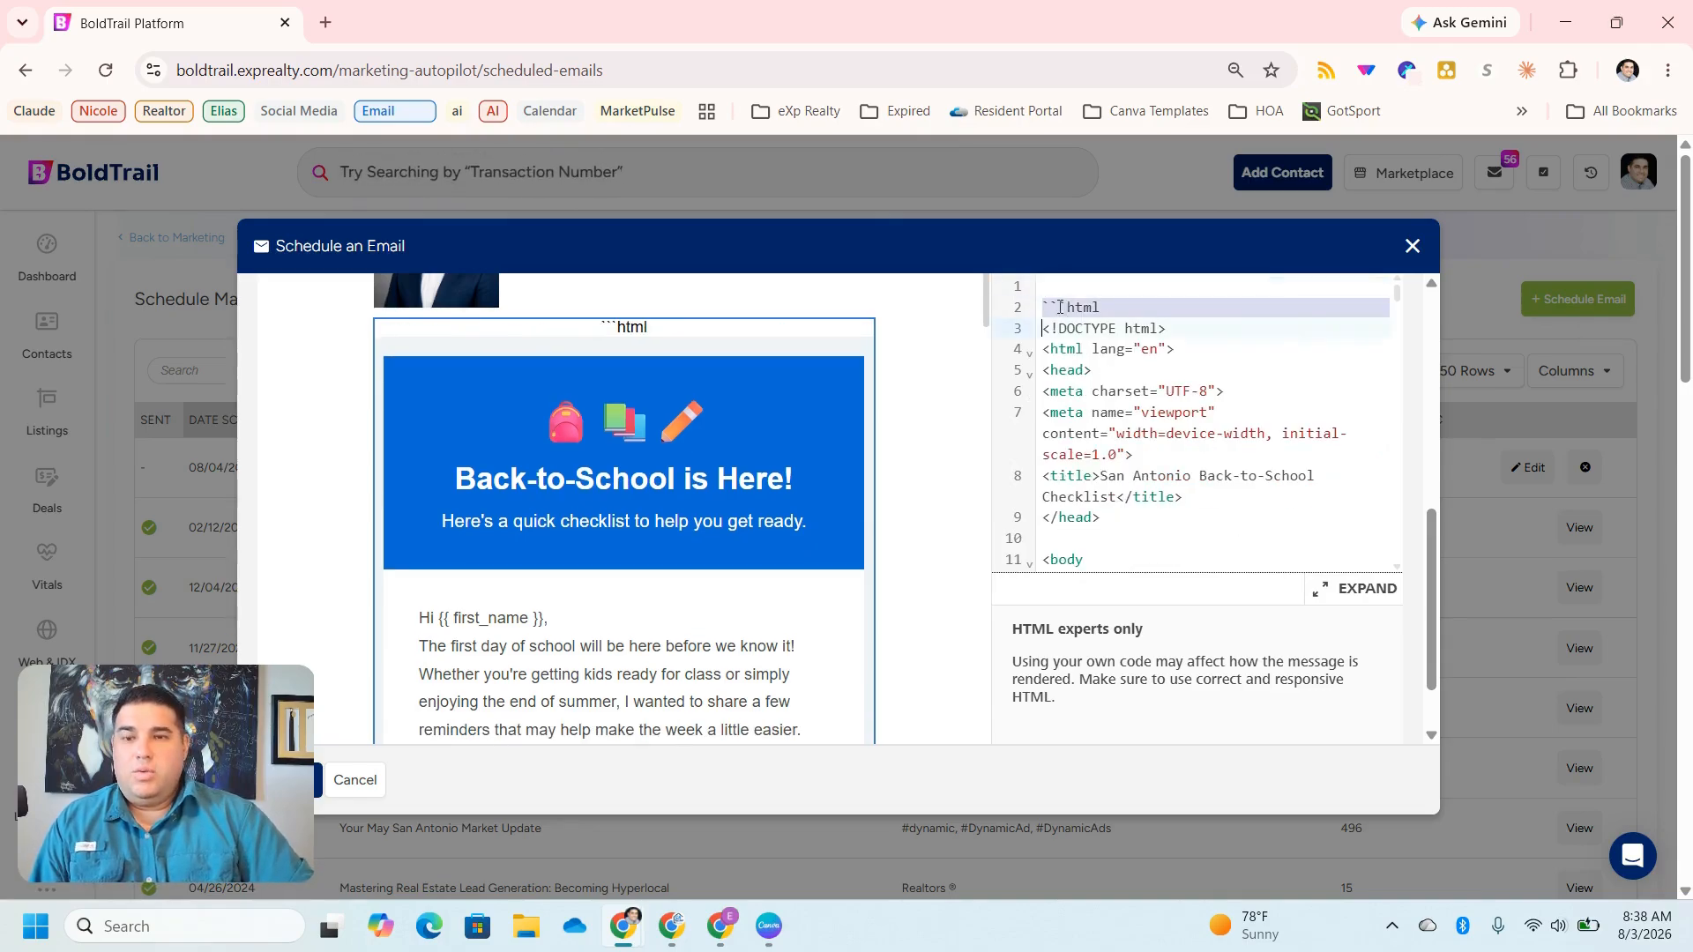
key("BackSpace")
key("BackSpace")
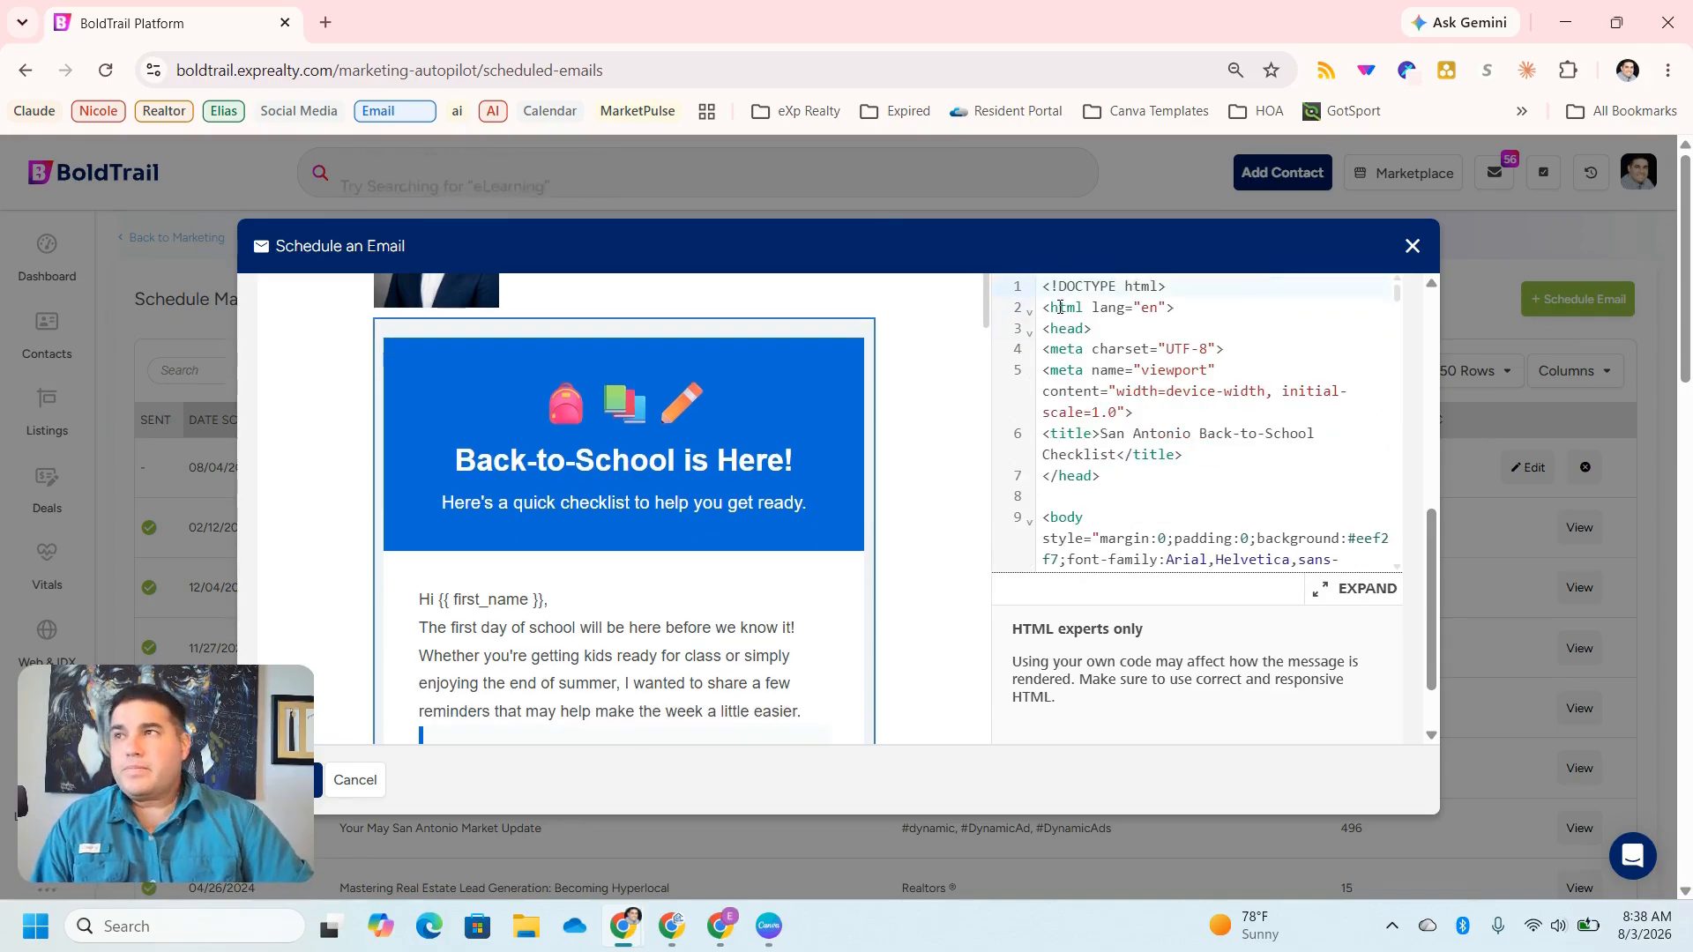
- Fill in the email subject with the copied line "📚 Don't Forget These Back-to-School Dates This Week"
scroll(856, 516, "up", 3)
scroll(835, 518, "down", 6)
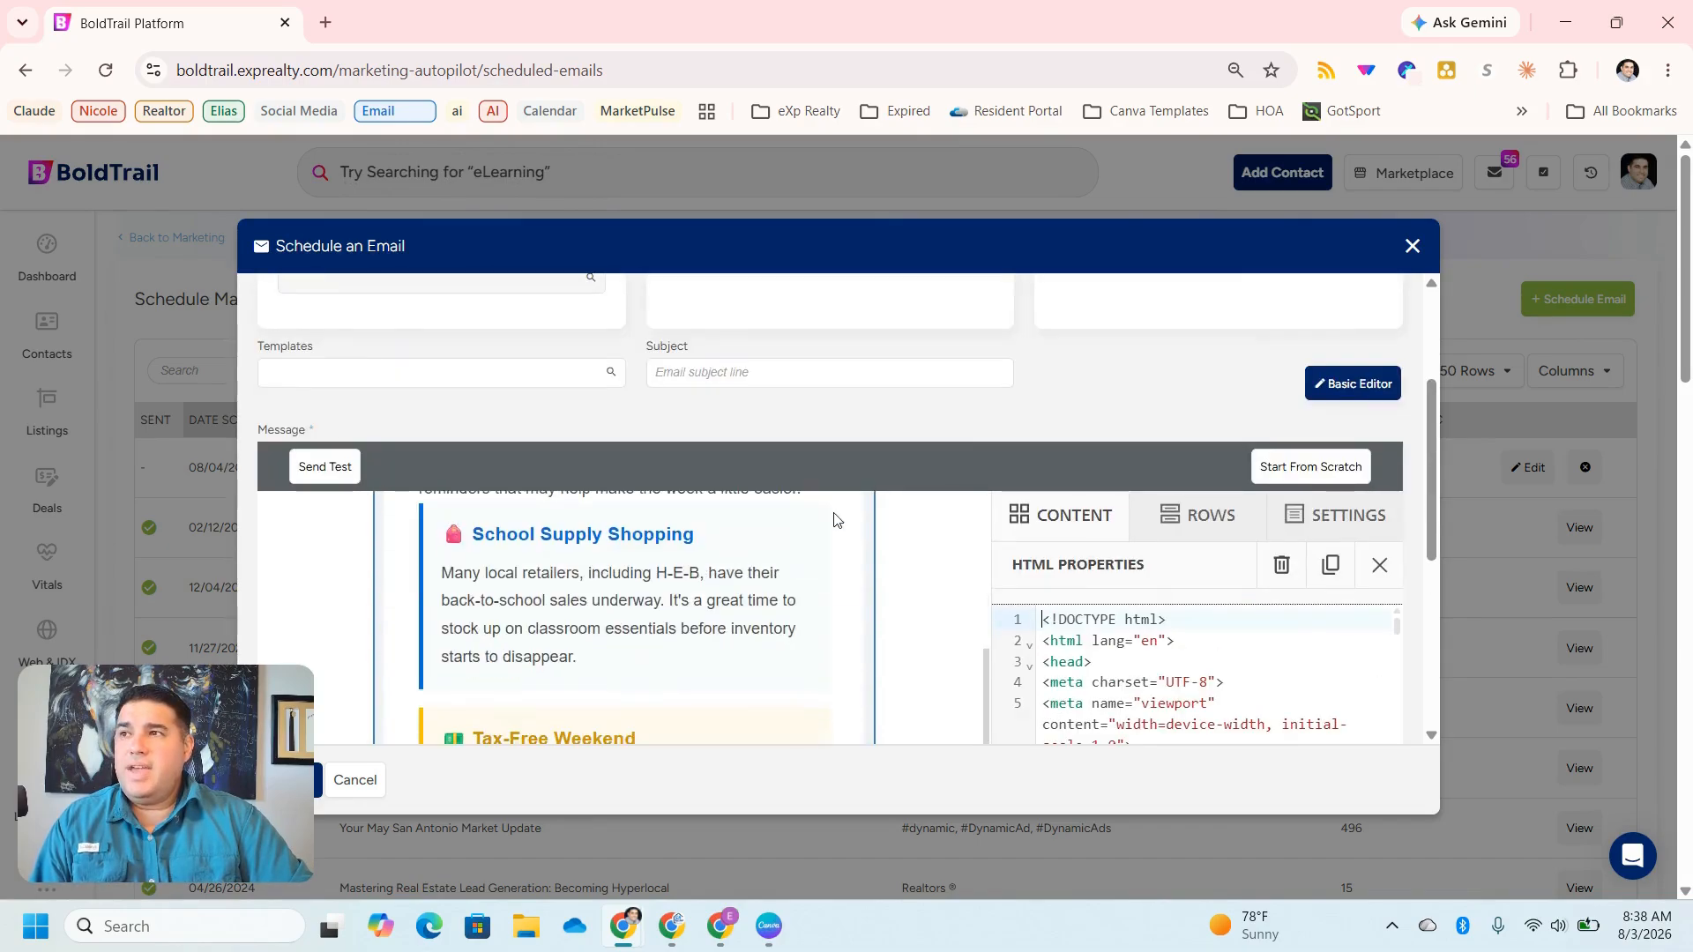
scroll(963, 583, "down", 5)
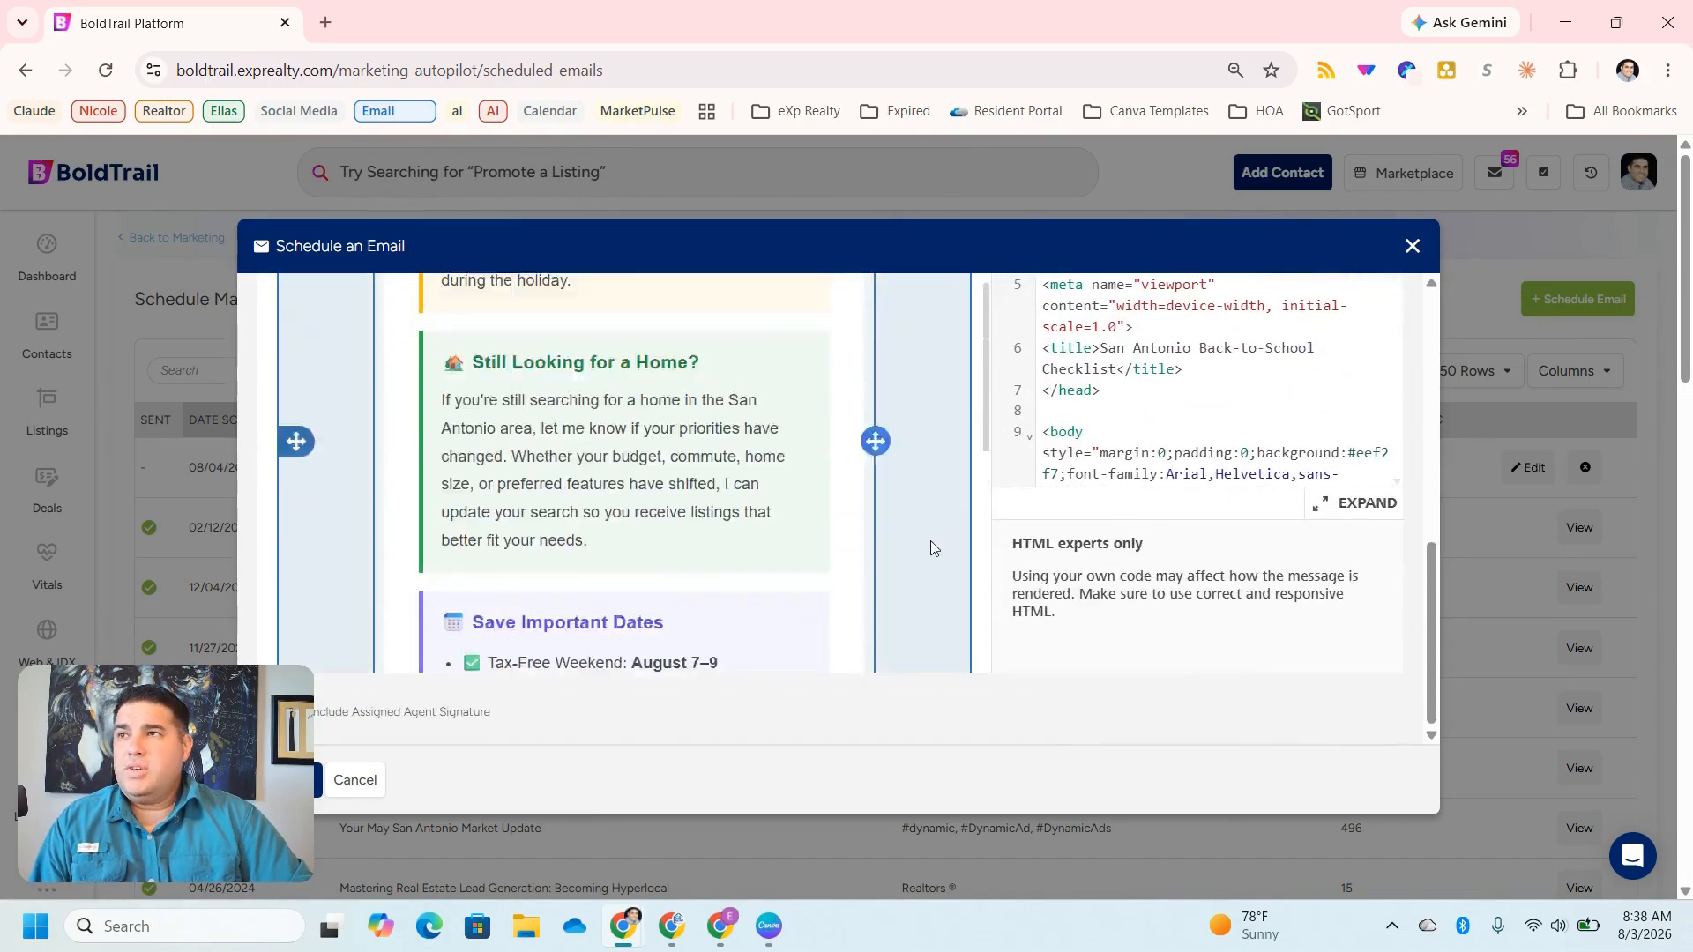
scroll(1038, 567, "up", 6)
left_click(732, 512)
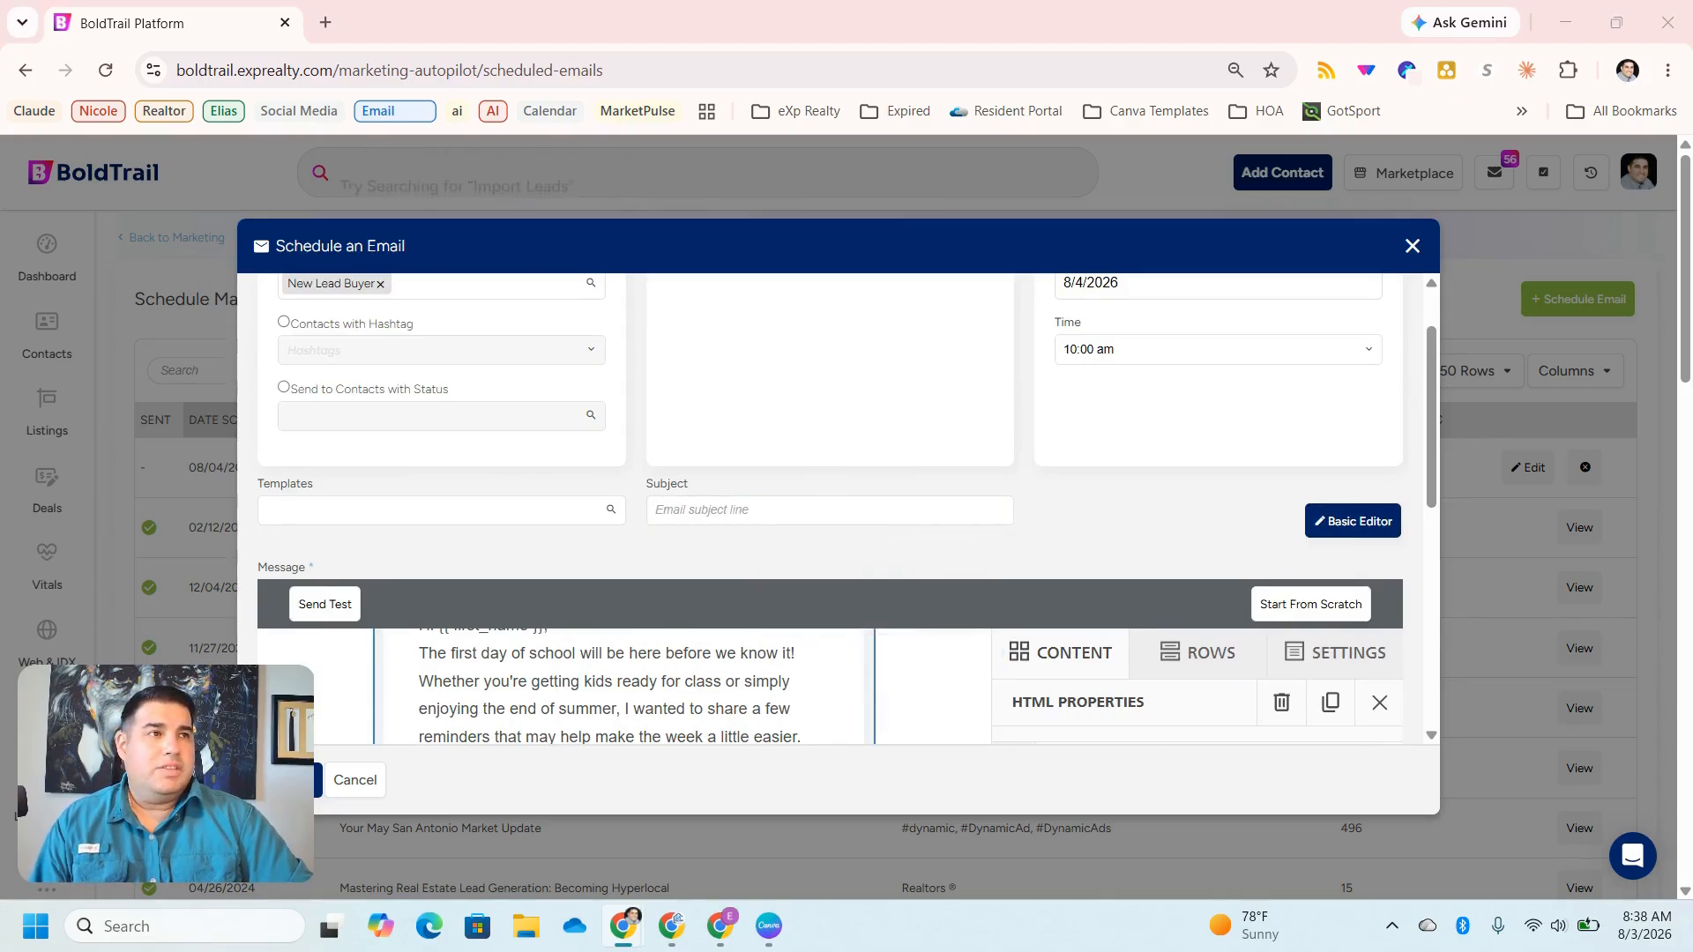
right_click(769, 522)
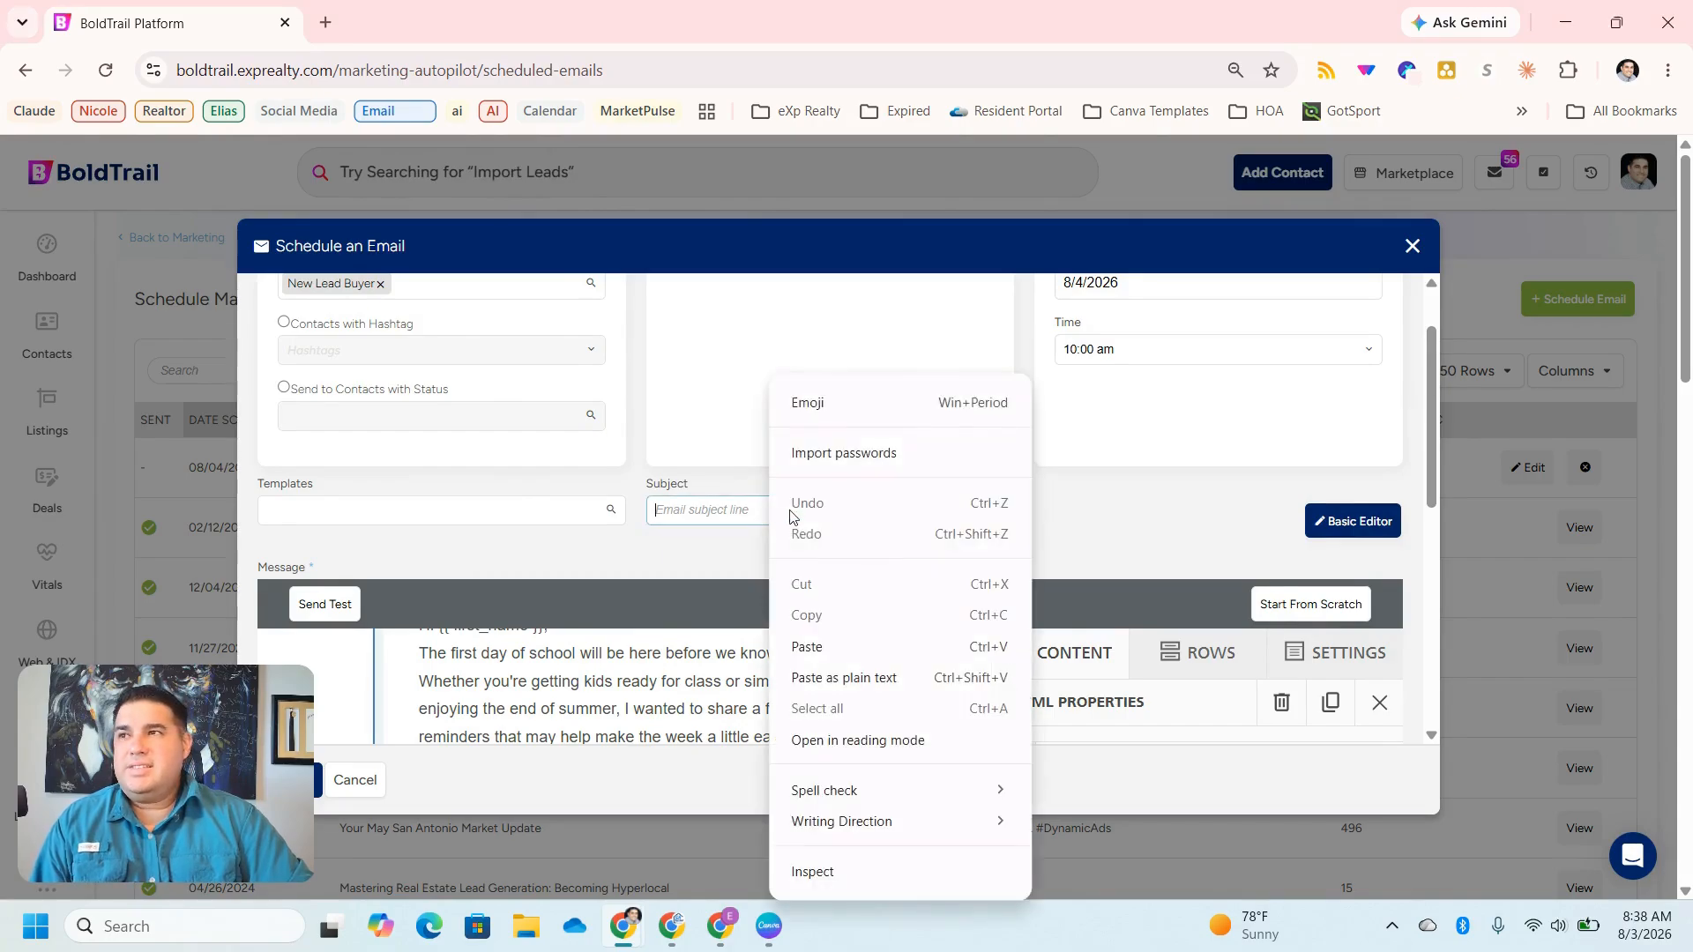
left_click(807, 646)
left_click(538, 557)
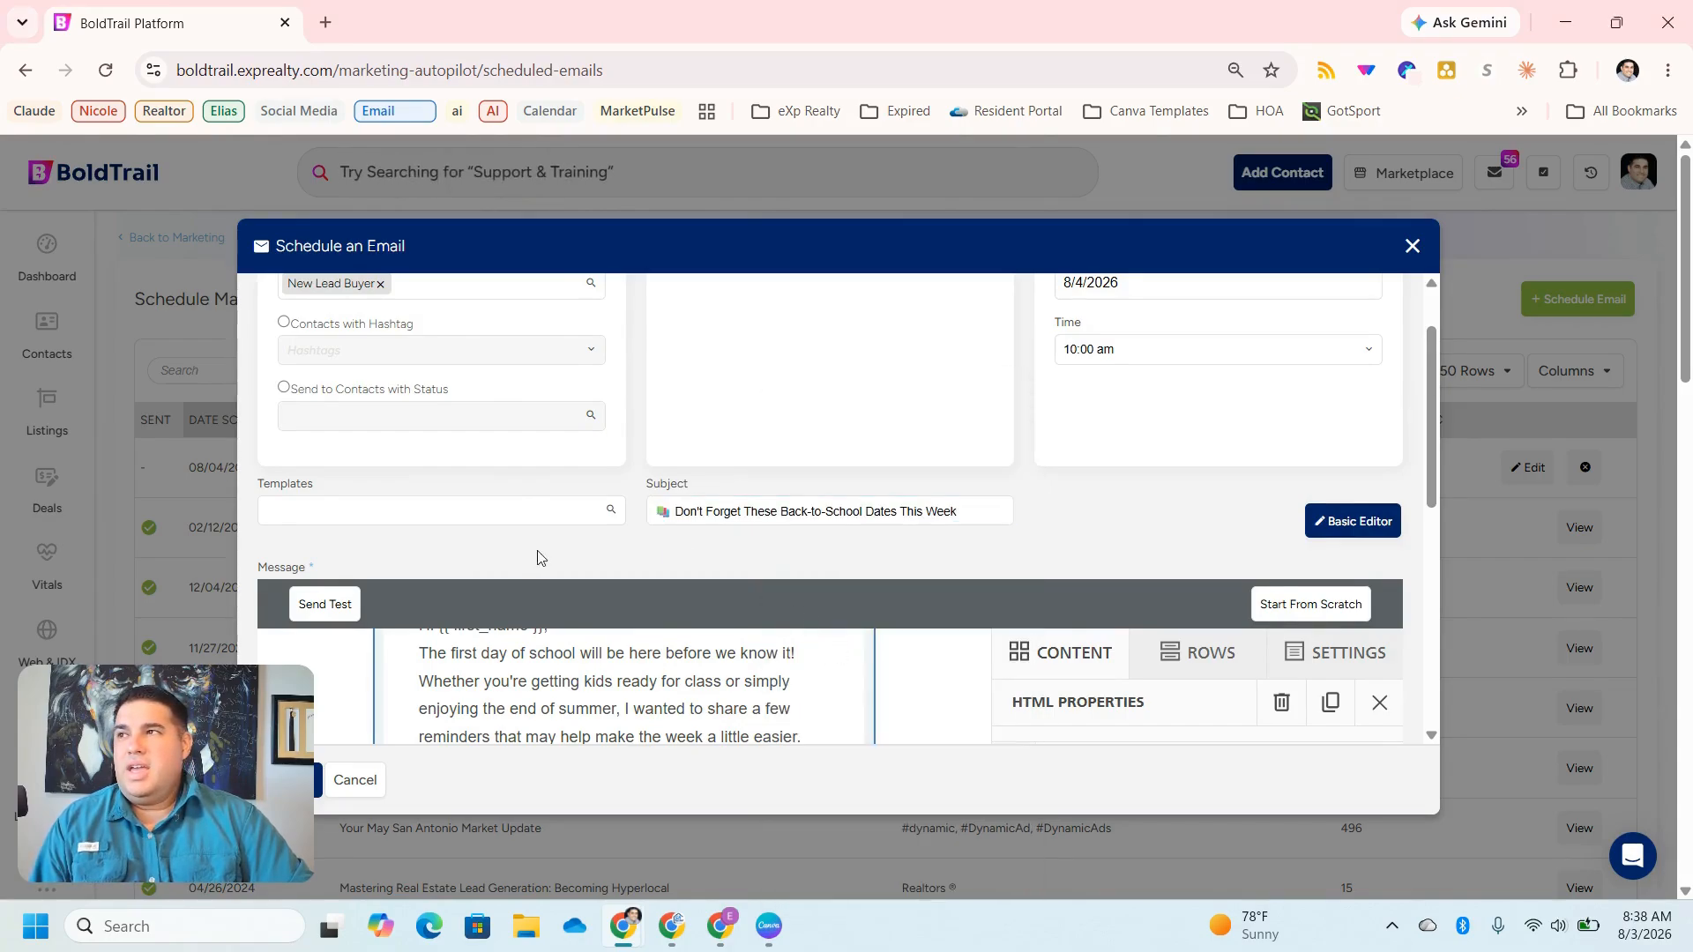
- Delete the two-column row with the portrait and the Tax-Free Weekend headline above the HTML block
scroll(1009, 542, "down", 5)
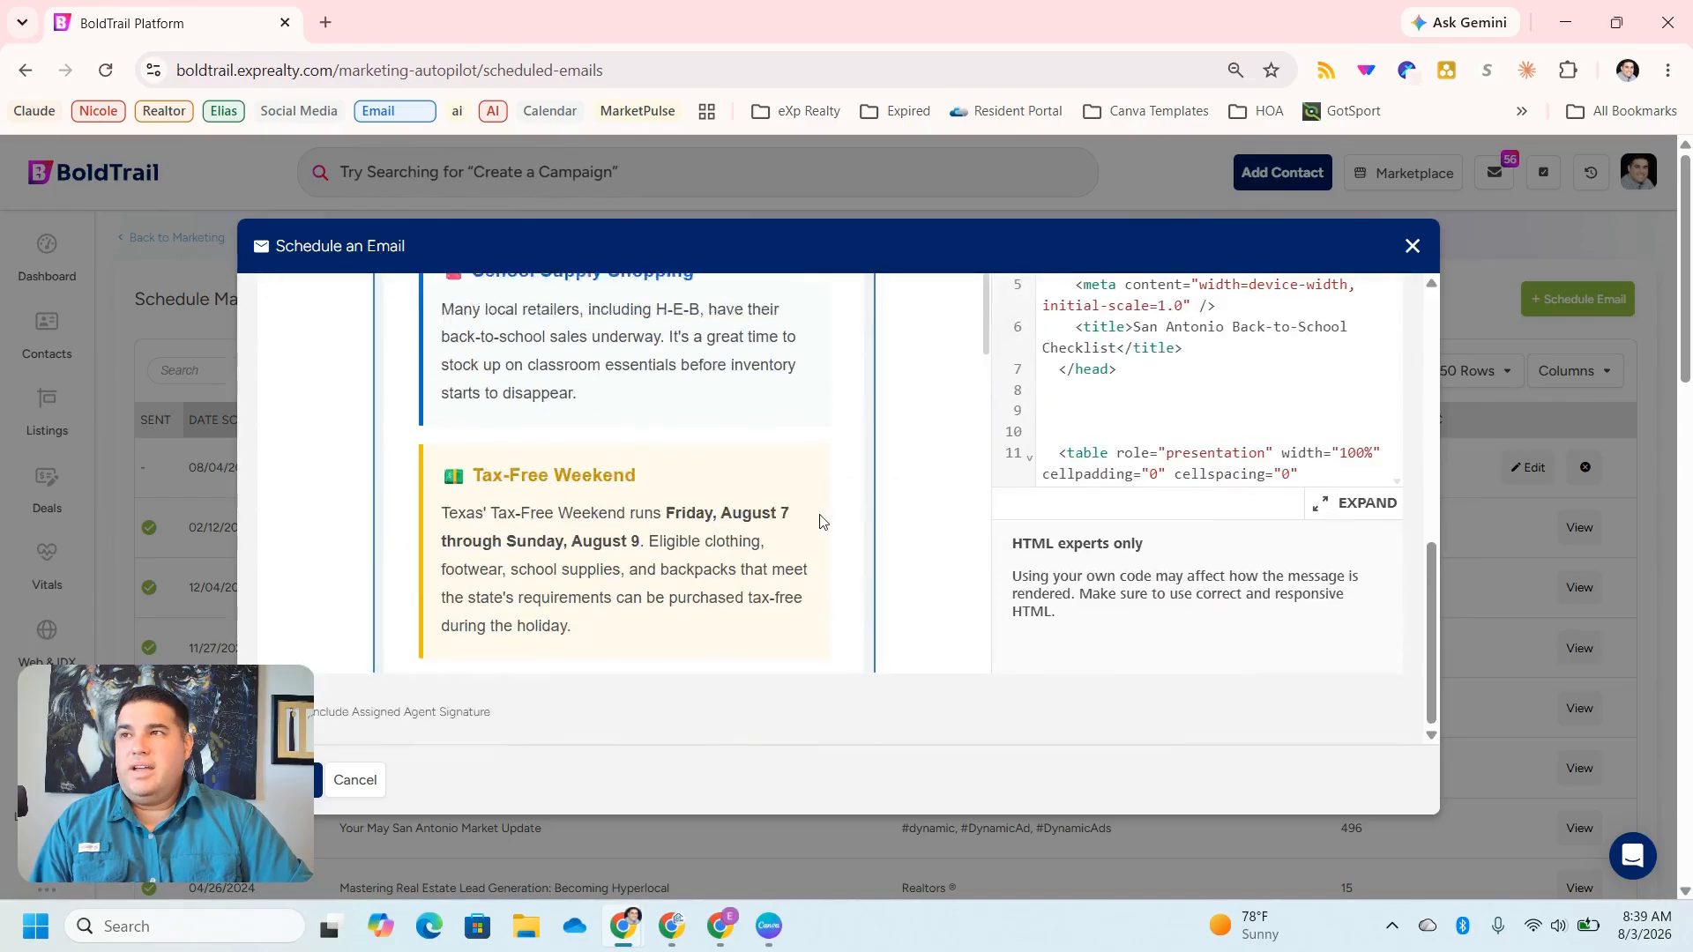
scroll(914, 520, "up", 10)
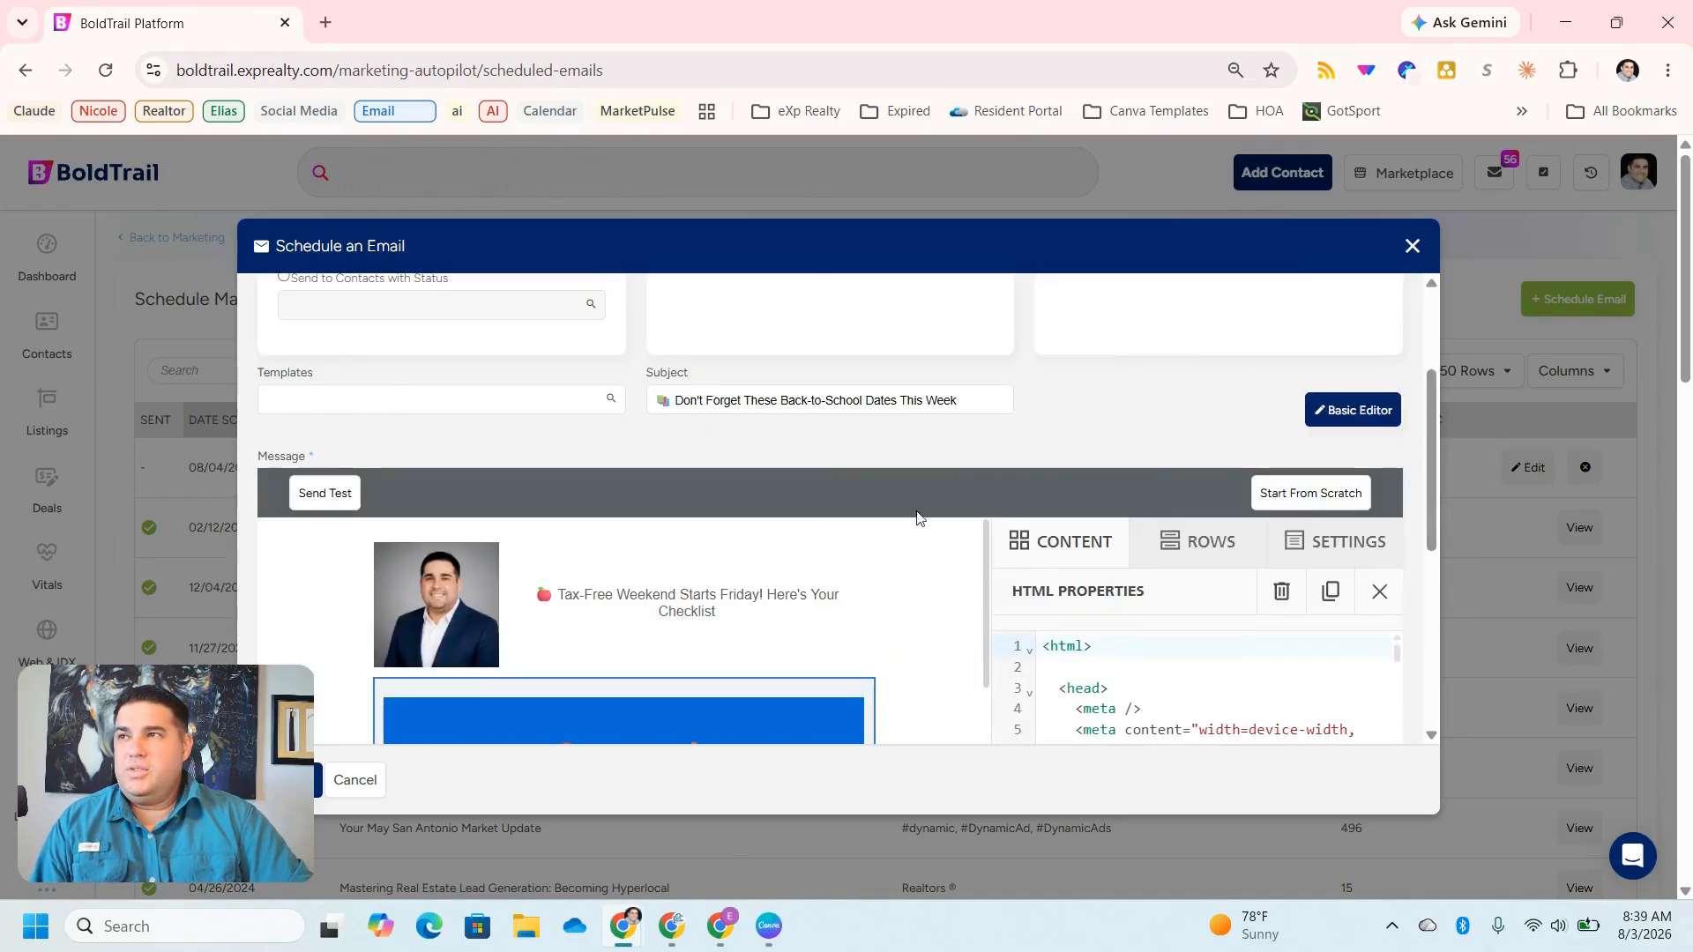
left_click(941, 573)
left_click(907, 564)
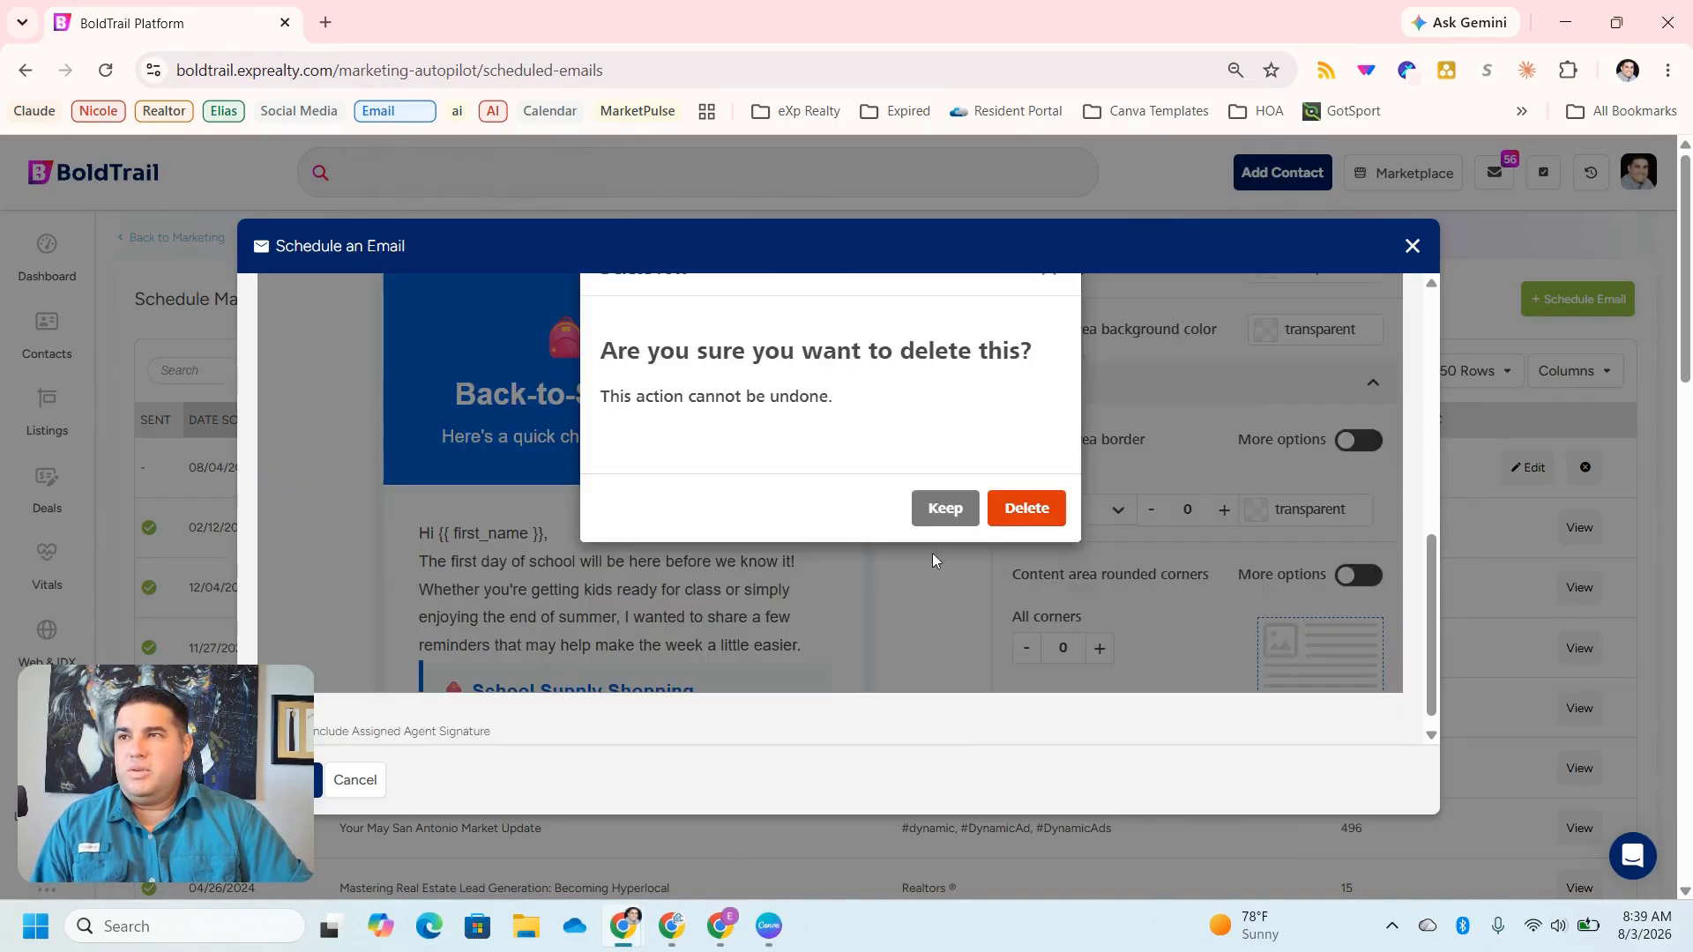
left_click(1021, 509)
- Read through the back-to-school message and examine its design settings, such as content area width, alignment and background colours
scroll(742, 566, "down", 5)
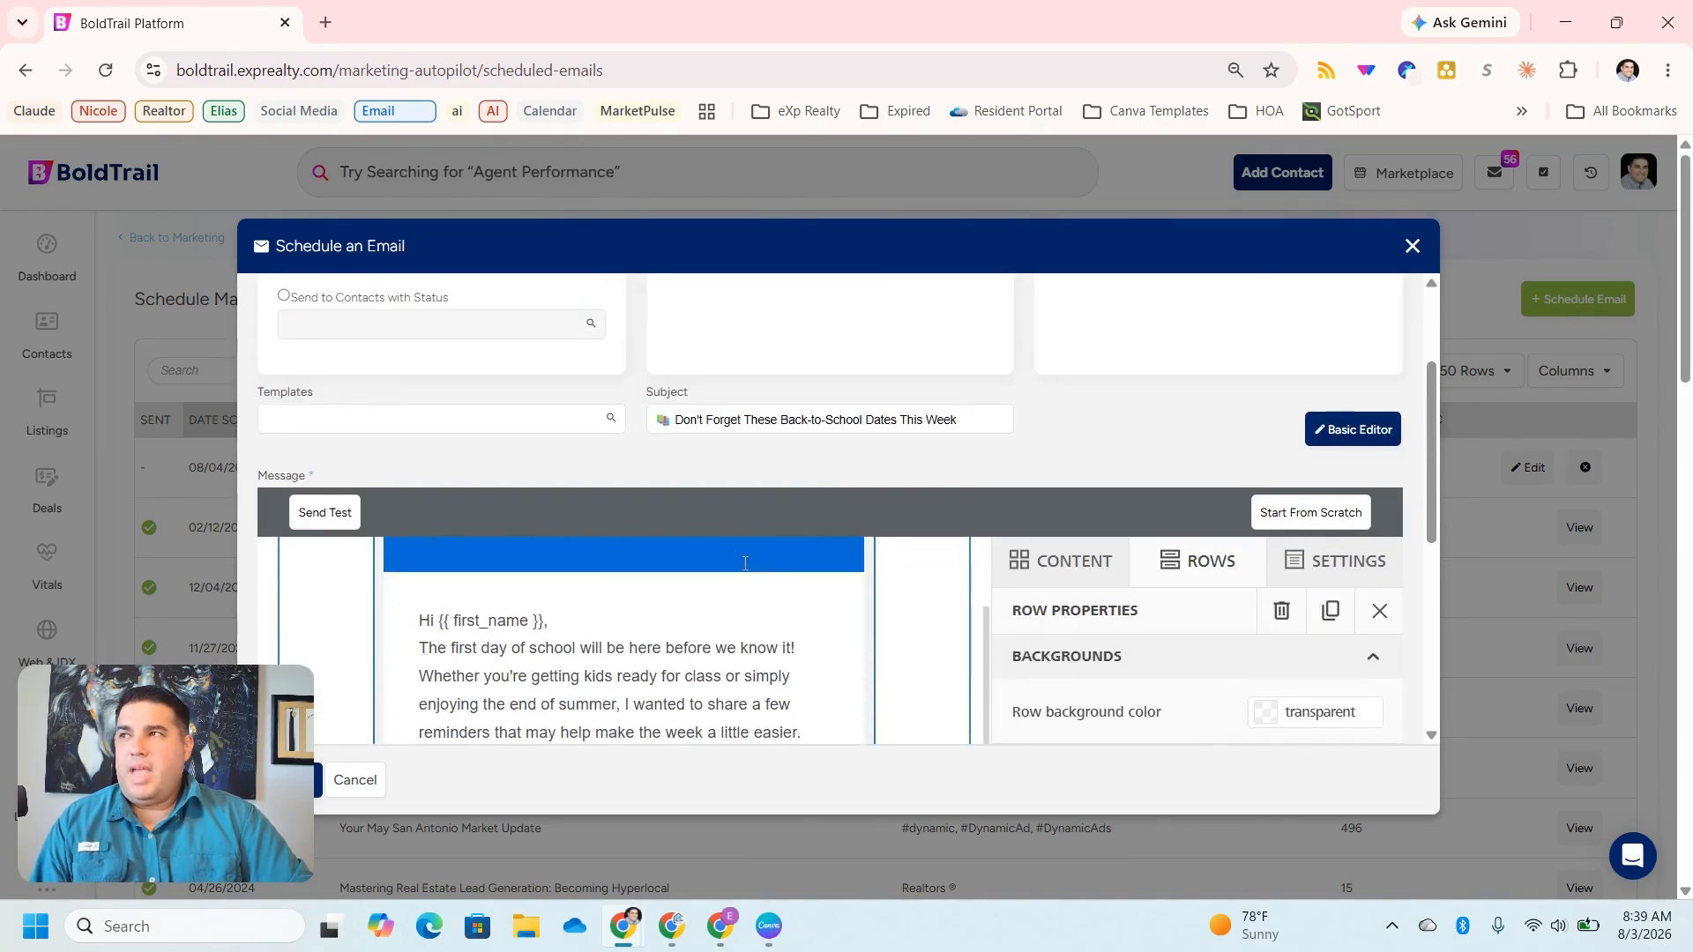
scroll(881, 511, "down", 10)
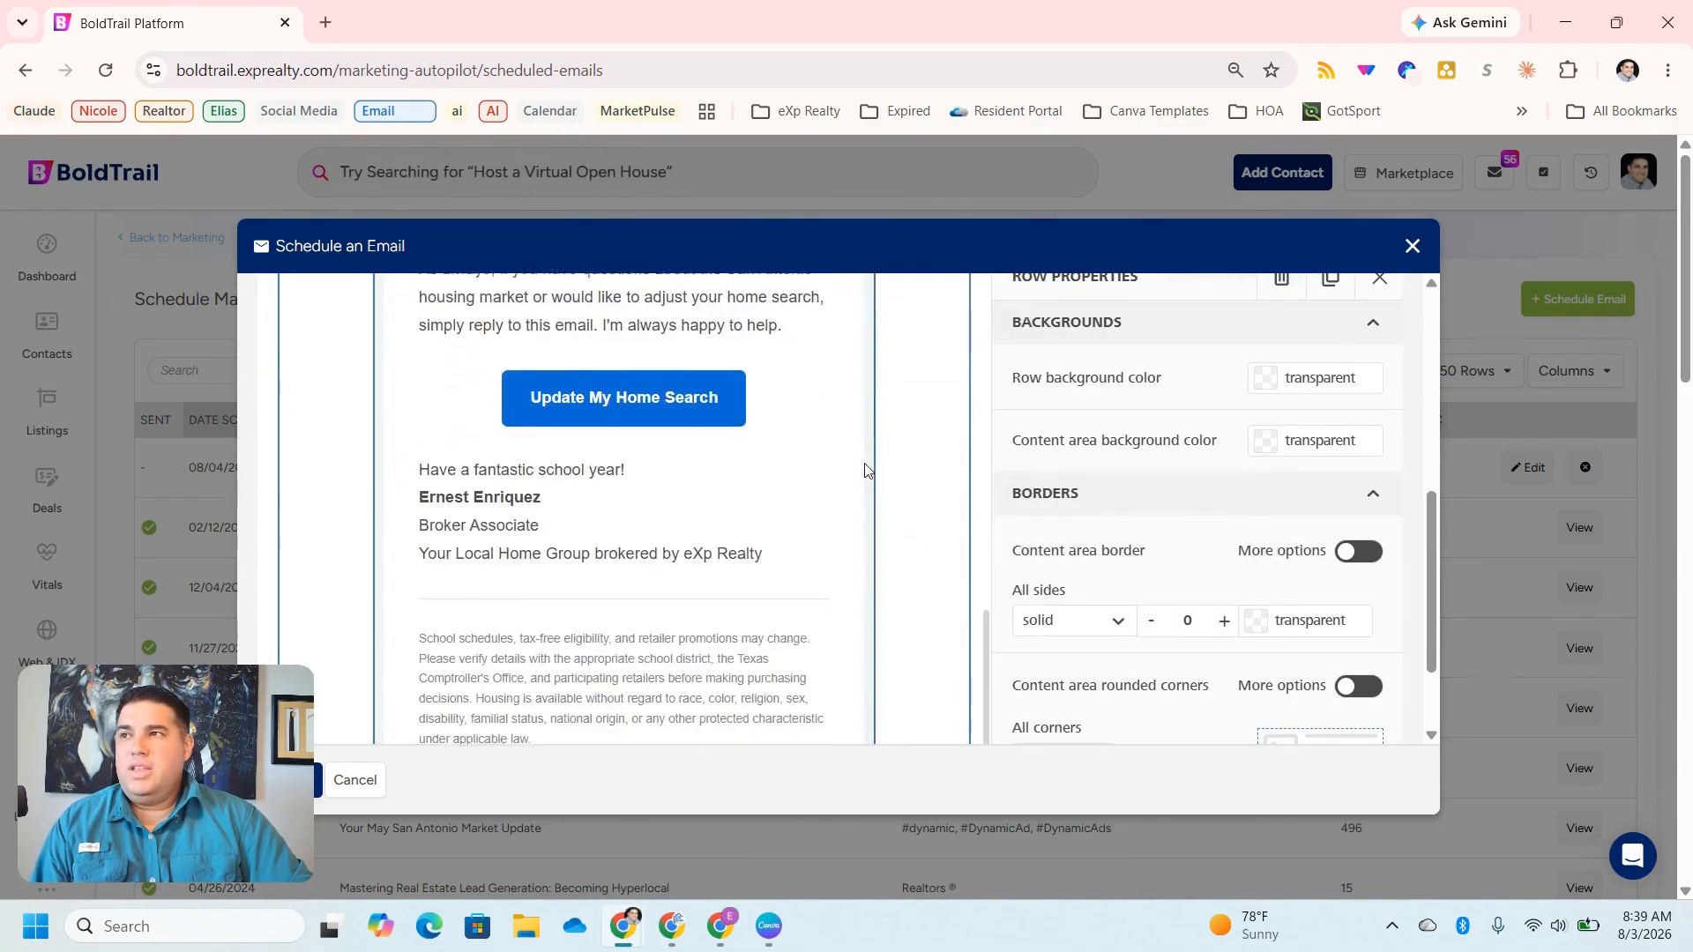
scroll(971, 483, "up", 15)
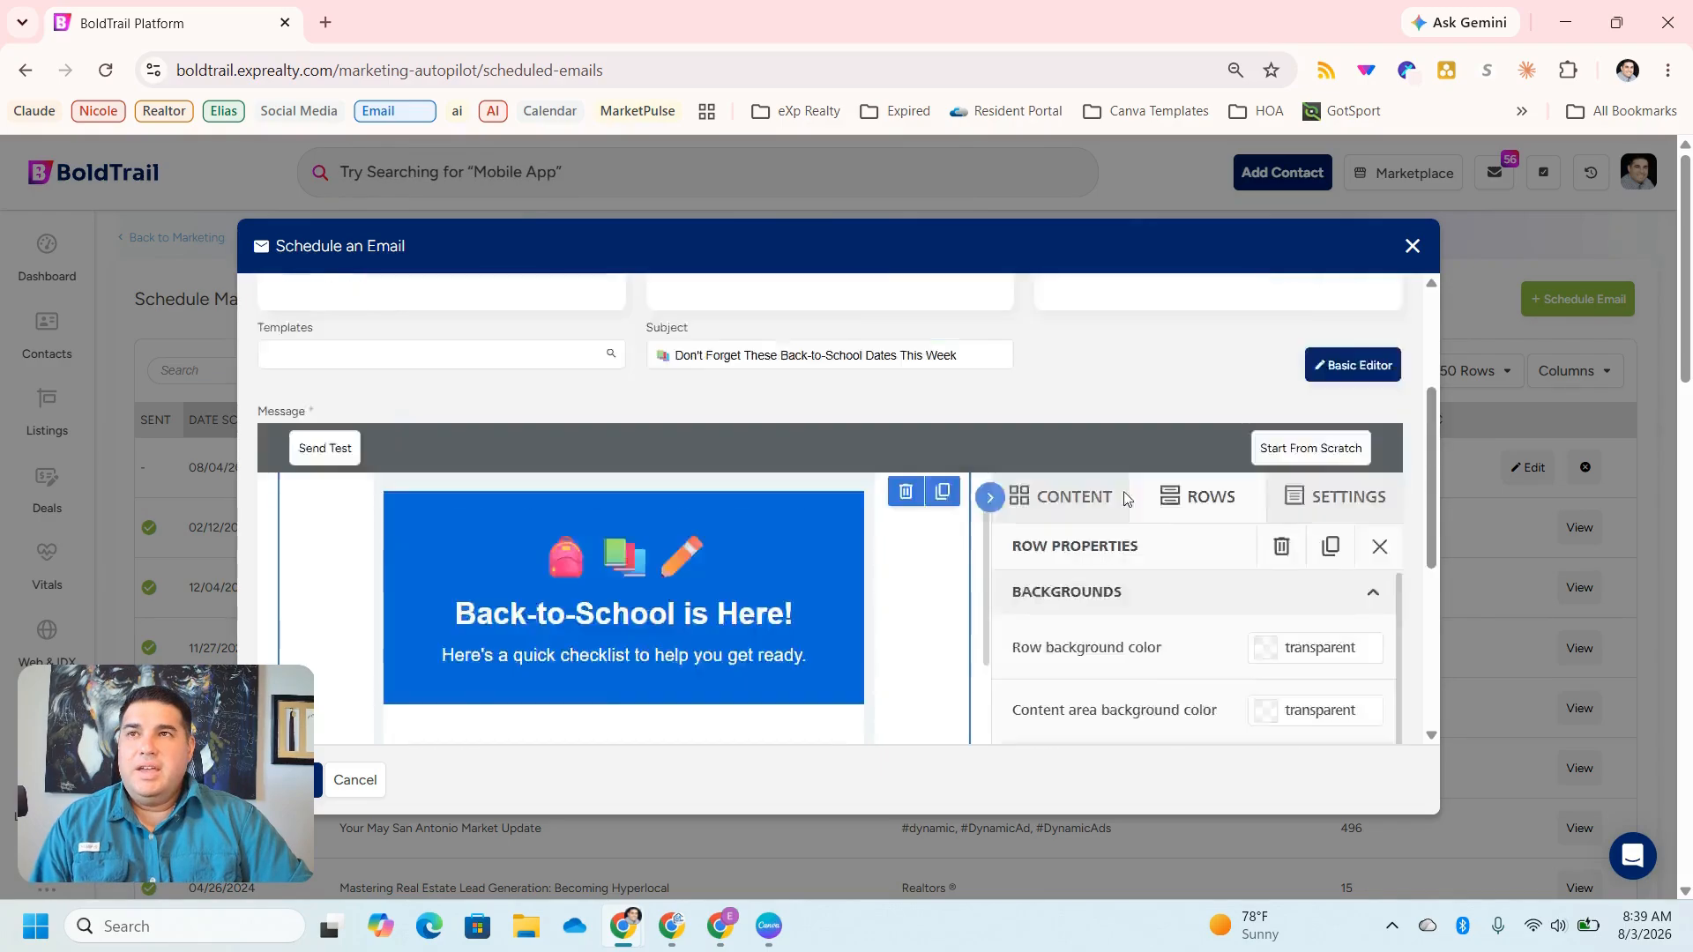
scroll(357, 601, "down", 4)
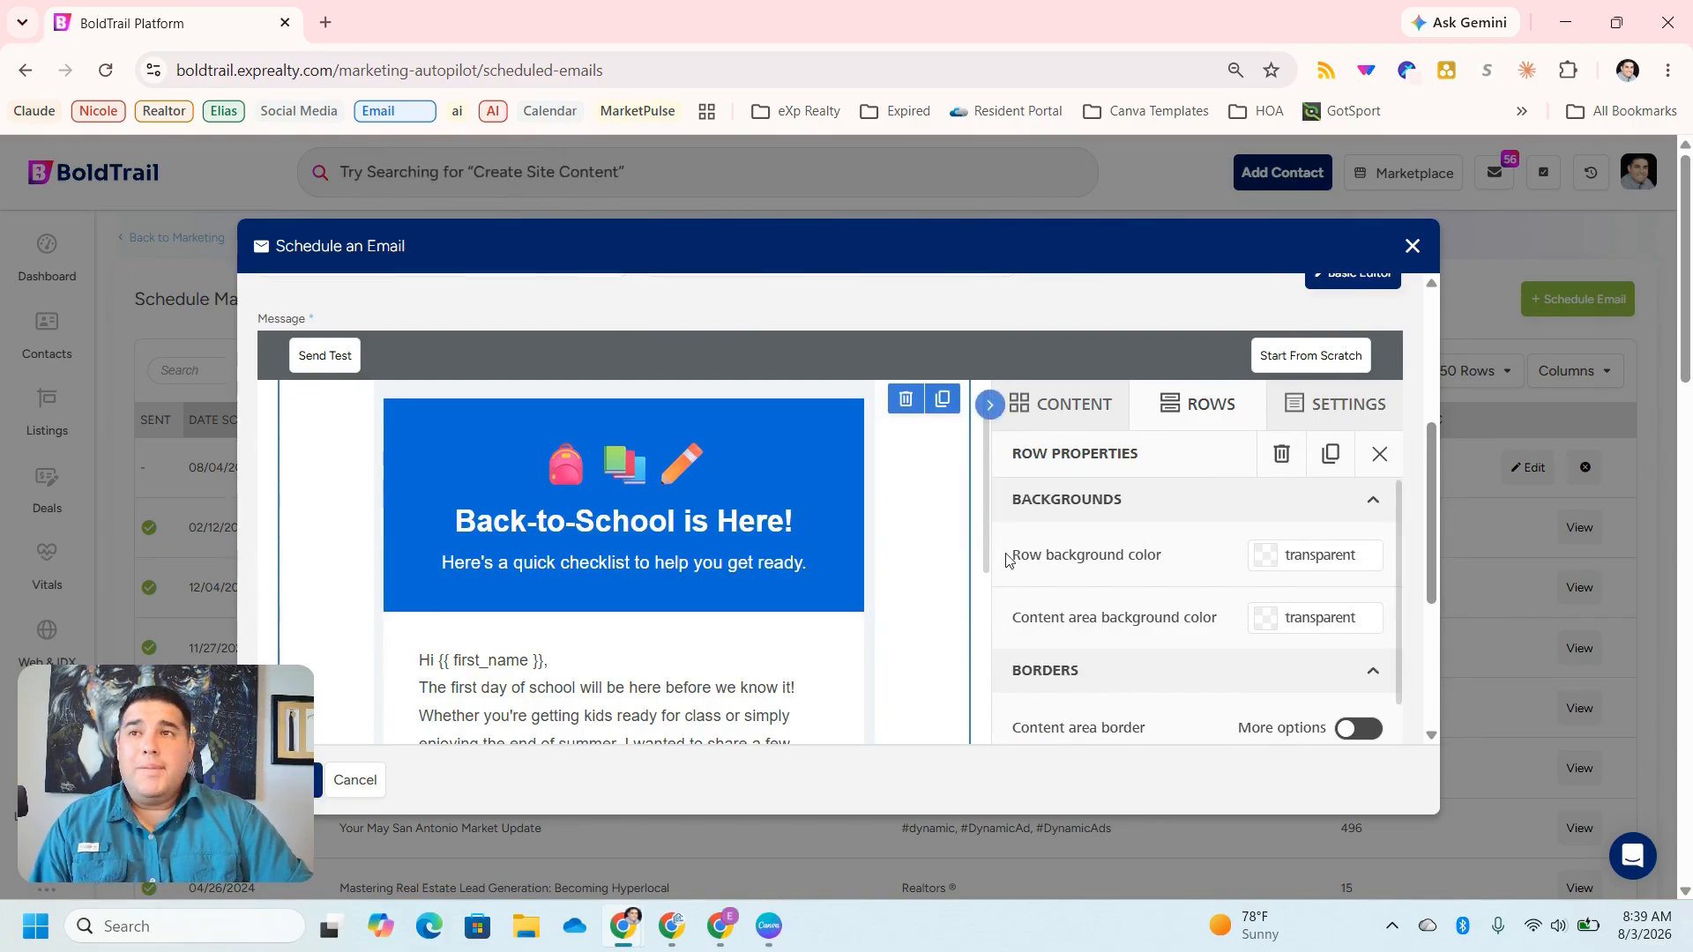
scroll(1012, 556, "down", 3)
left_click(1356, 401)
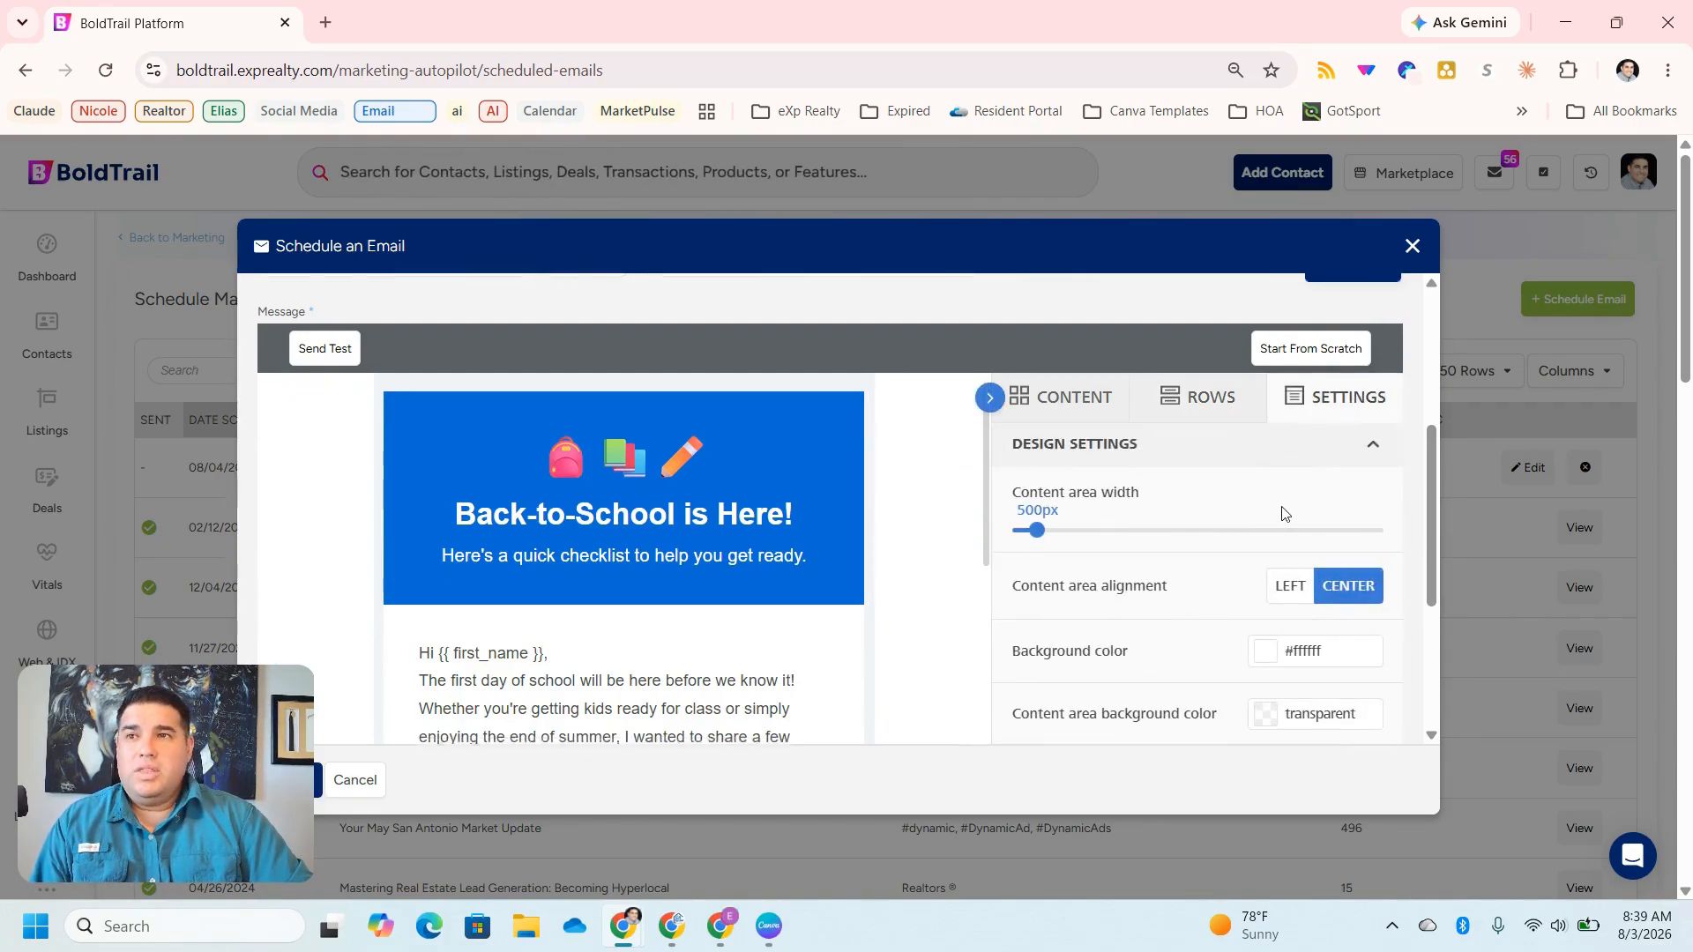
scroll(1281, 512, "down", 3)
scroll(1283, 508, "up", 5)
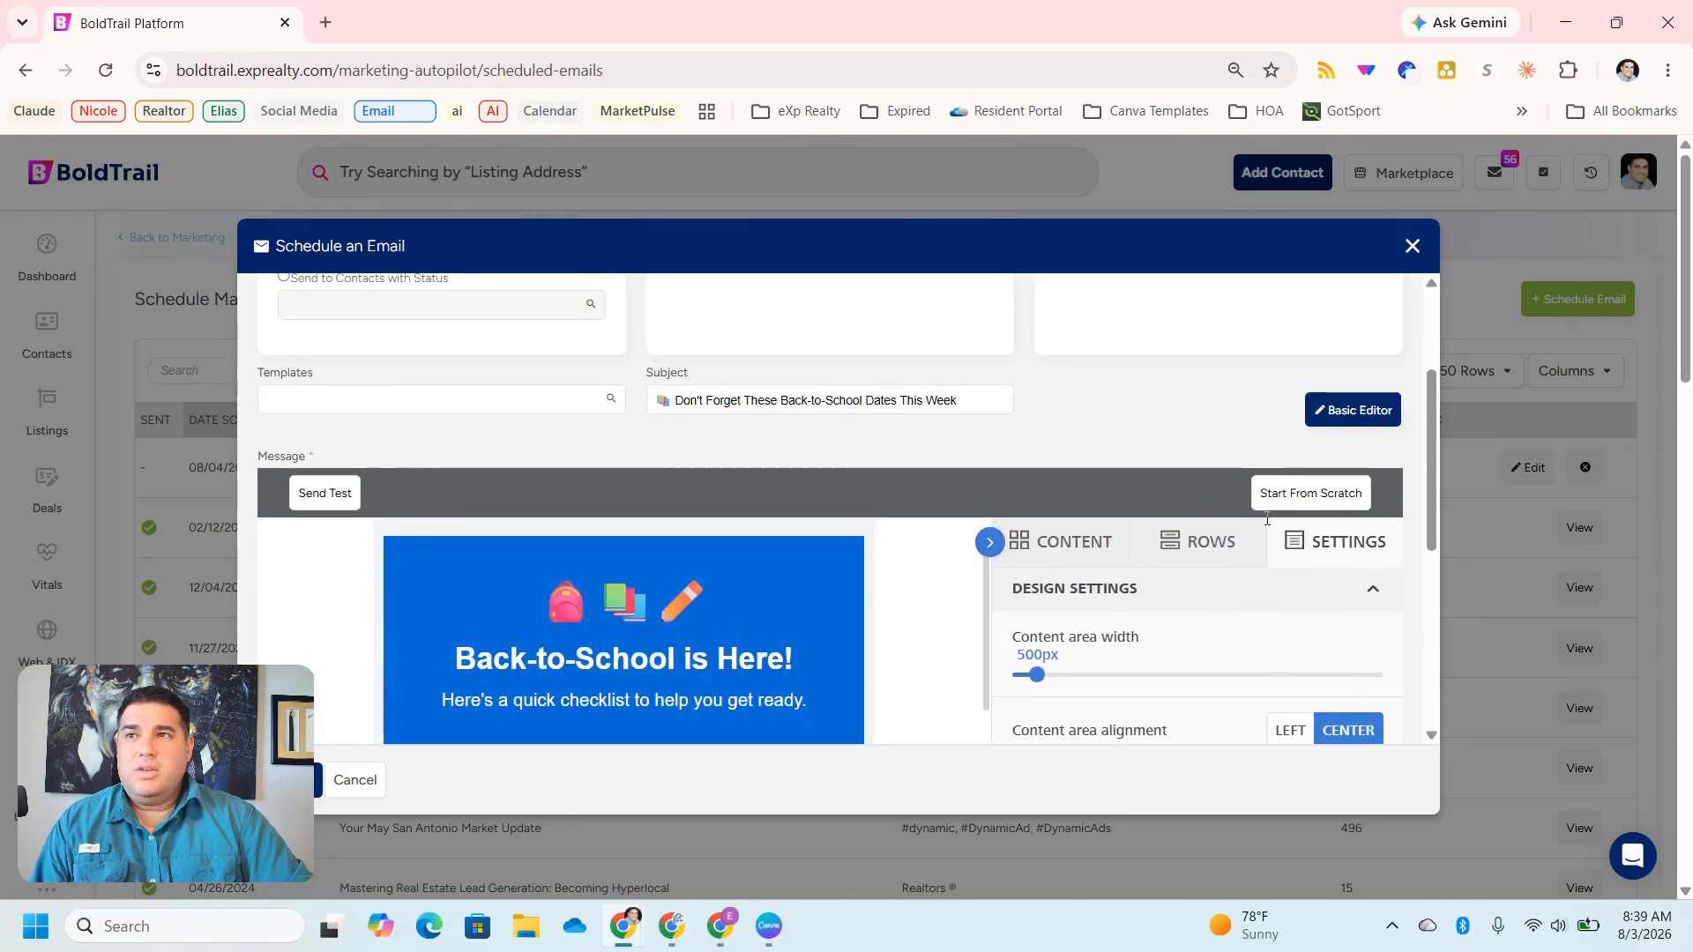
left_click(1190, 563)
left_click(1318, 555)
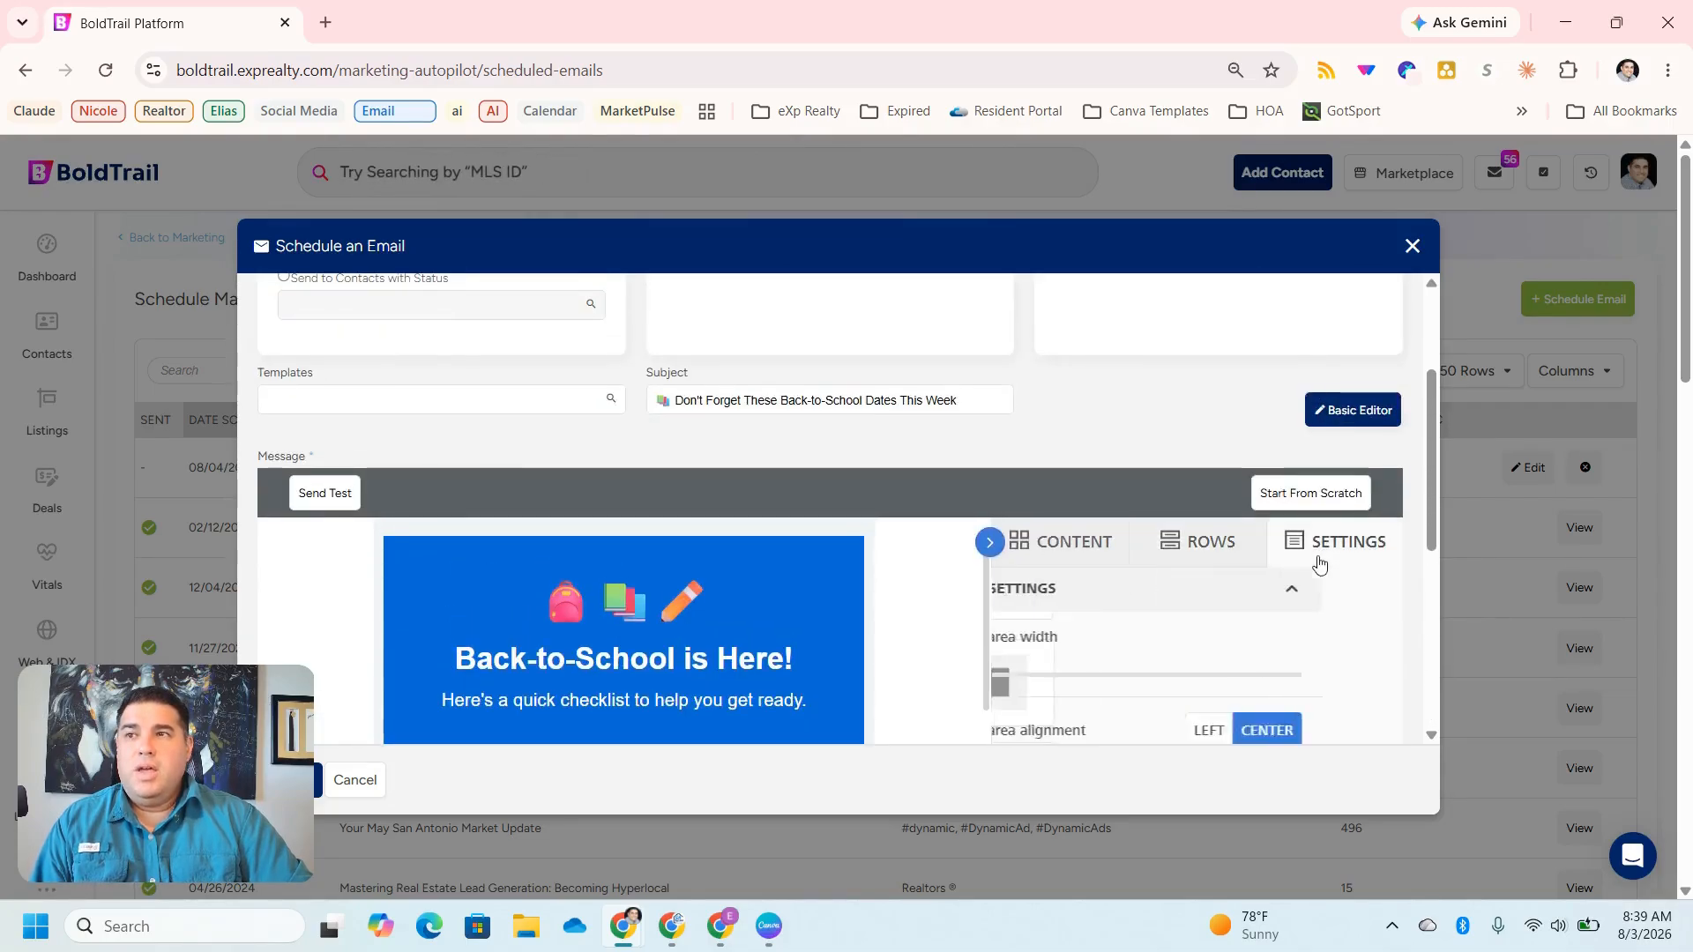
scroll(1046, 541, "down", 1)
mouse_move(1044, 573)
left_mouse_down()
mouse_move(1424, 590)
mouse_move(1118, 566)
mouse_move(1039, 581)
left_mouse_up()
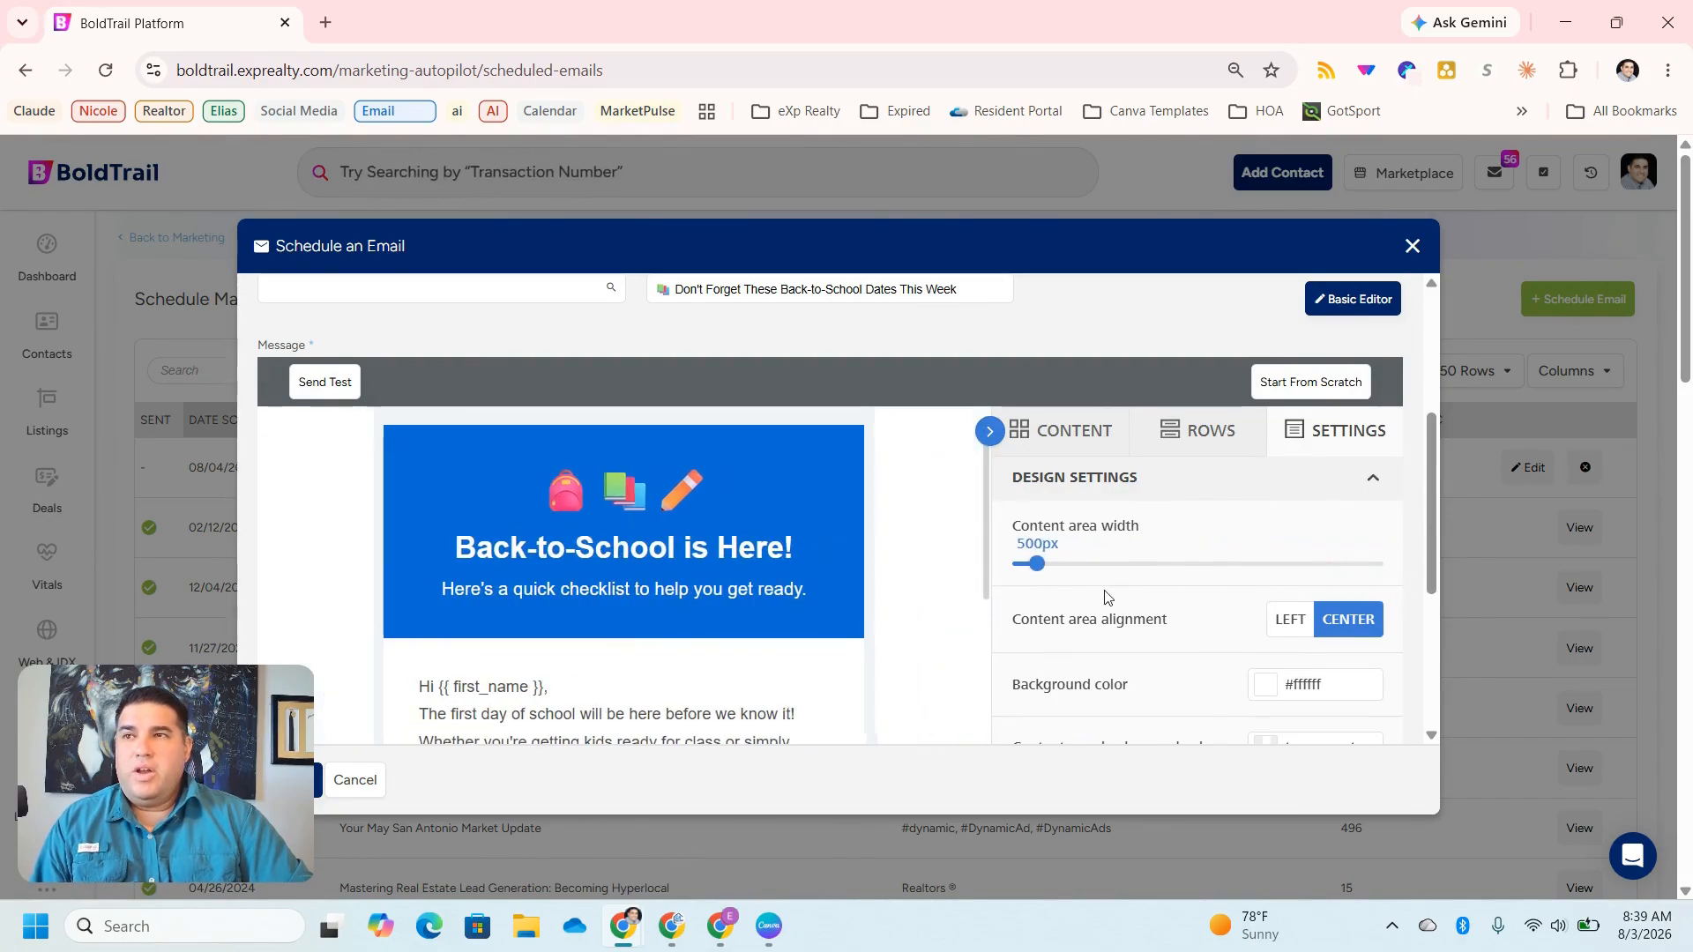
scroll(1239, 594, "down", 4)
scroll(1239, 594, "up", 4)
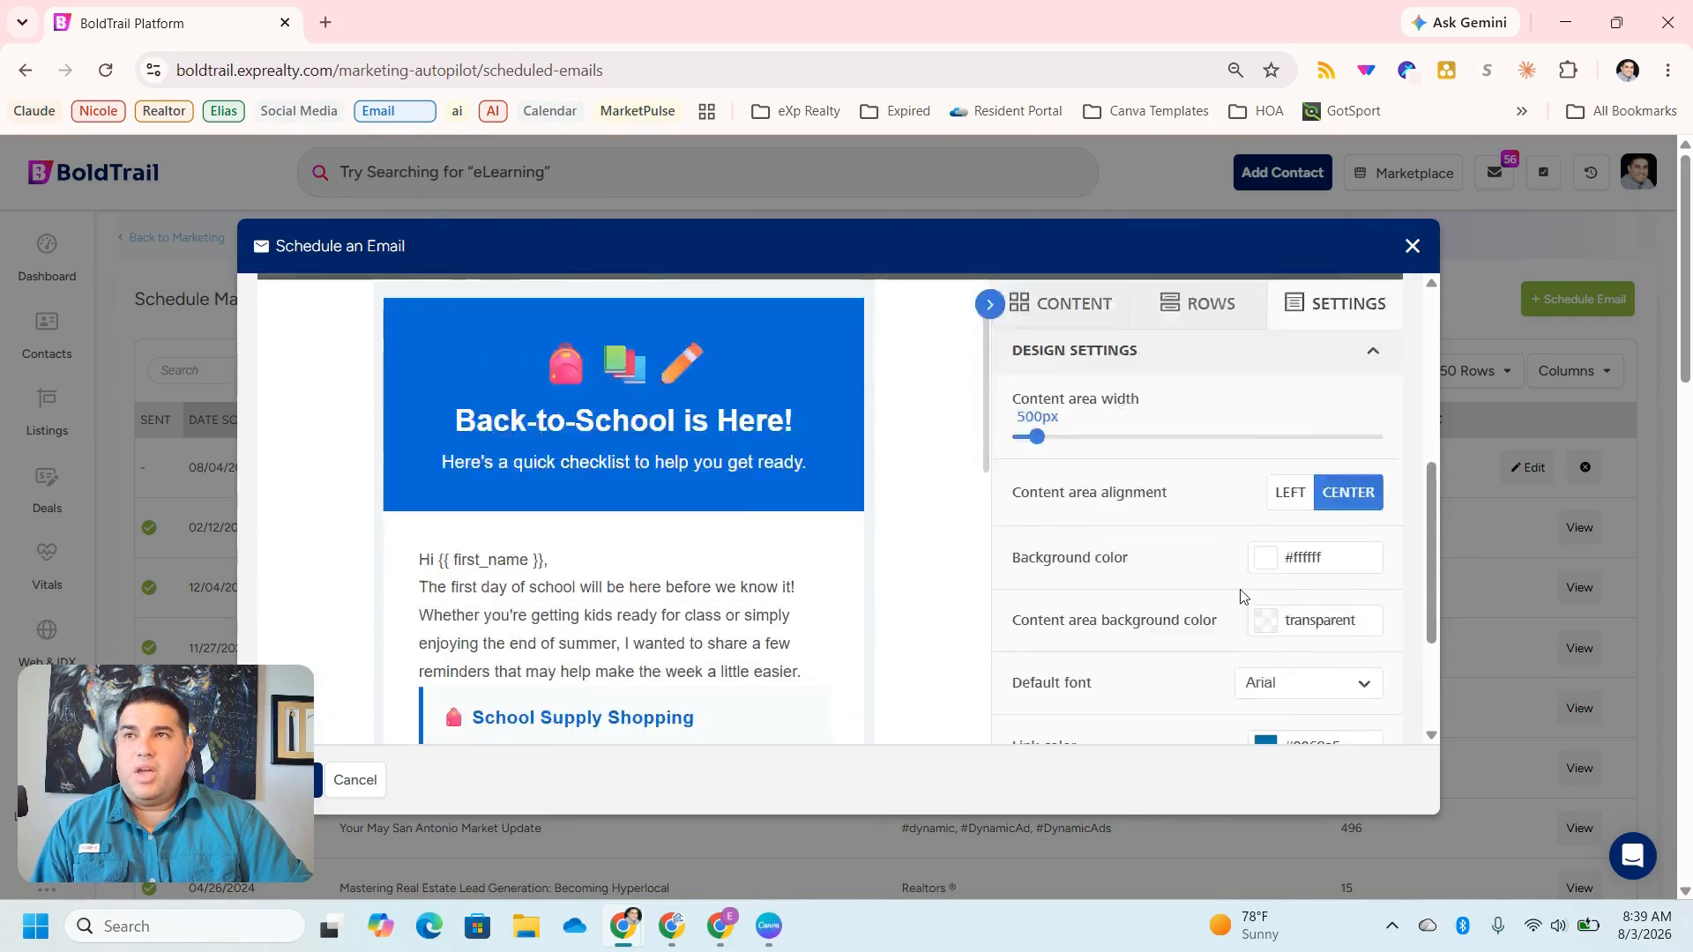
- Inspect the HTML block's code for its table and background styling, and return to the message's design settings
left_click(1221, 445)
scroll(1270, 494, "down", 1)
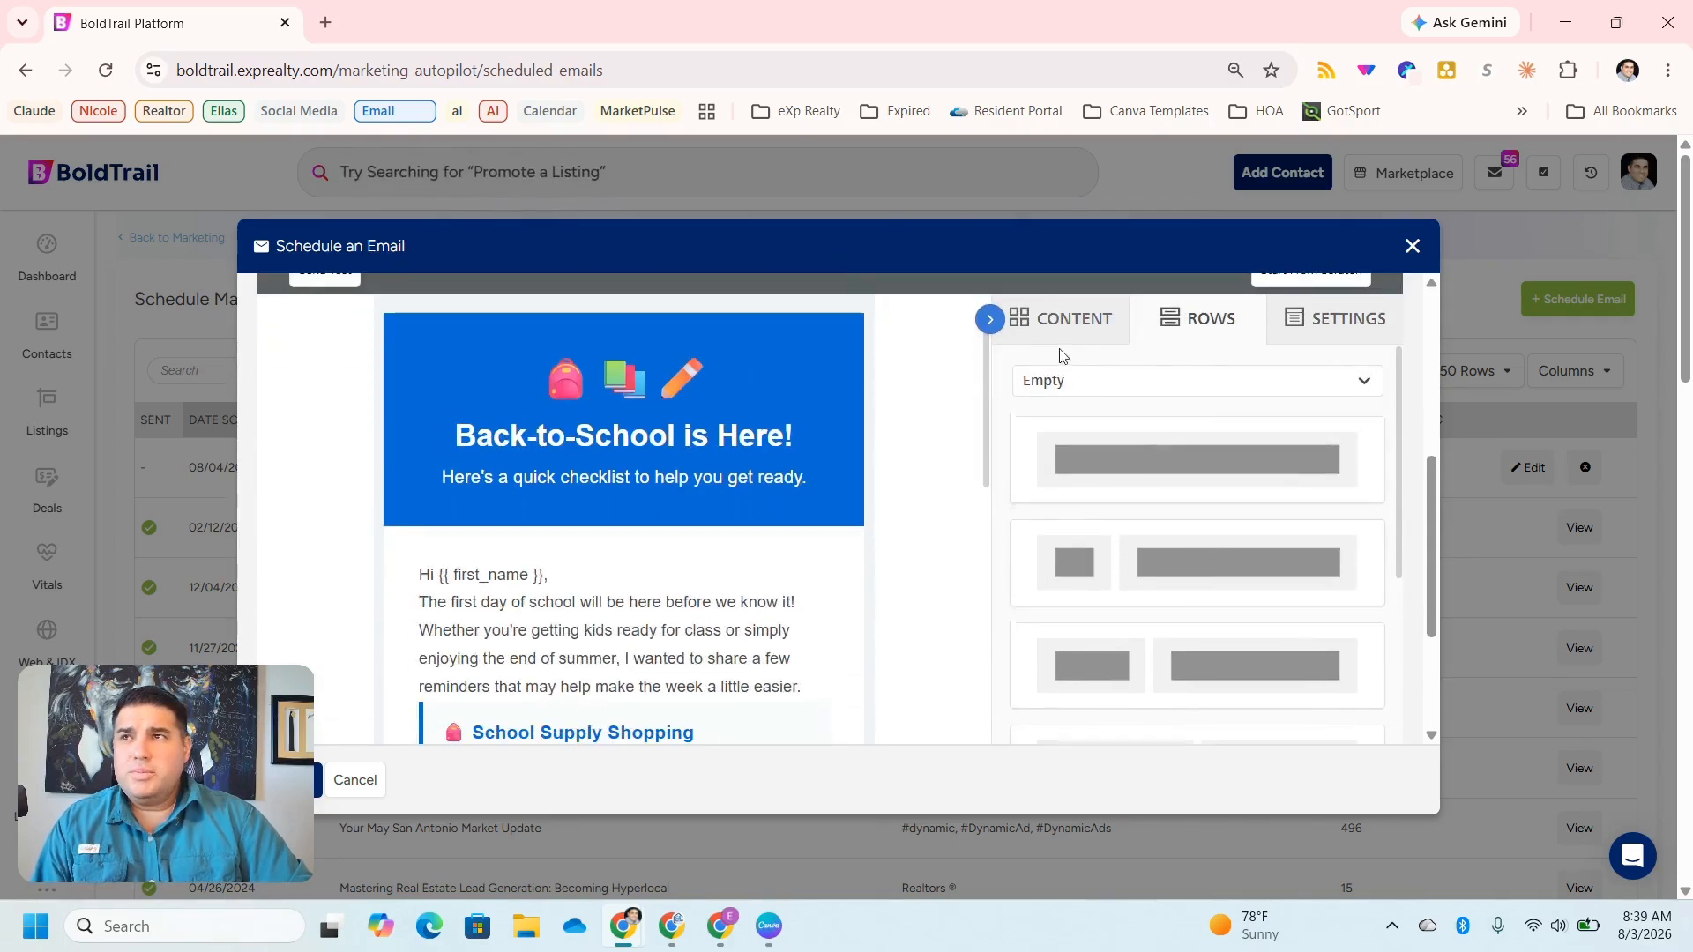
left_click(905, 434)
scroll(1386, 536, "down", 10)
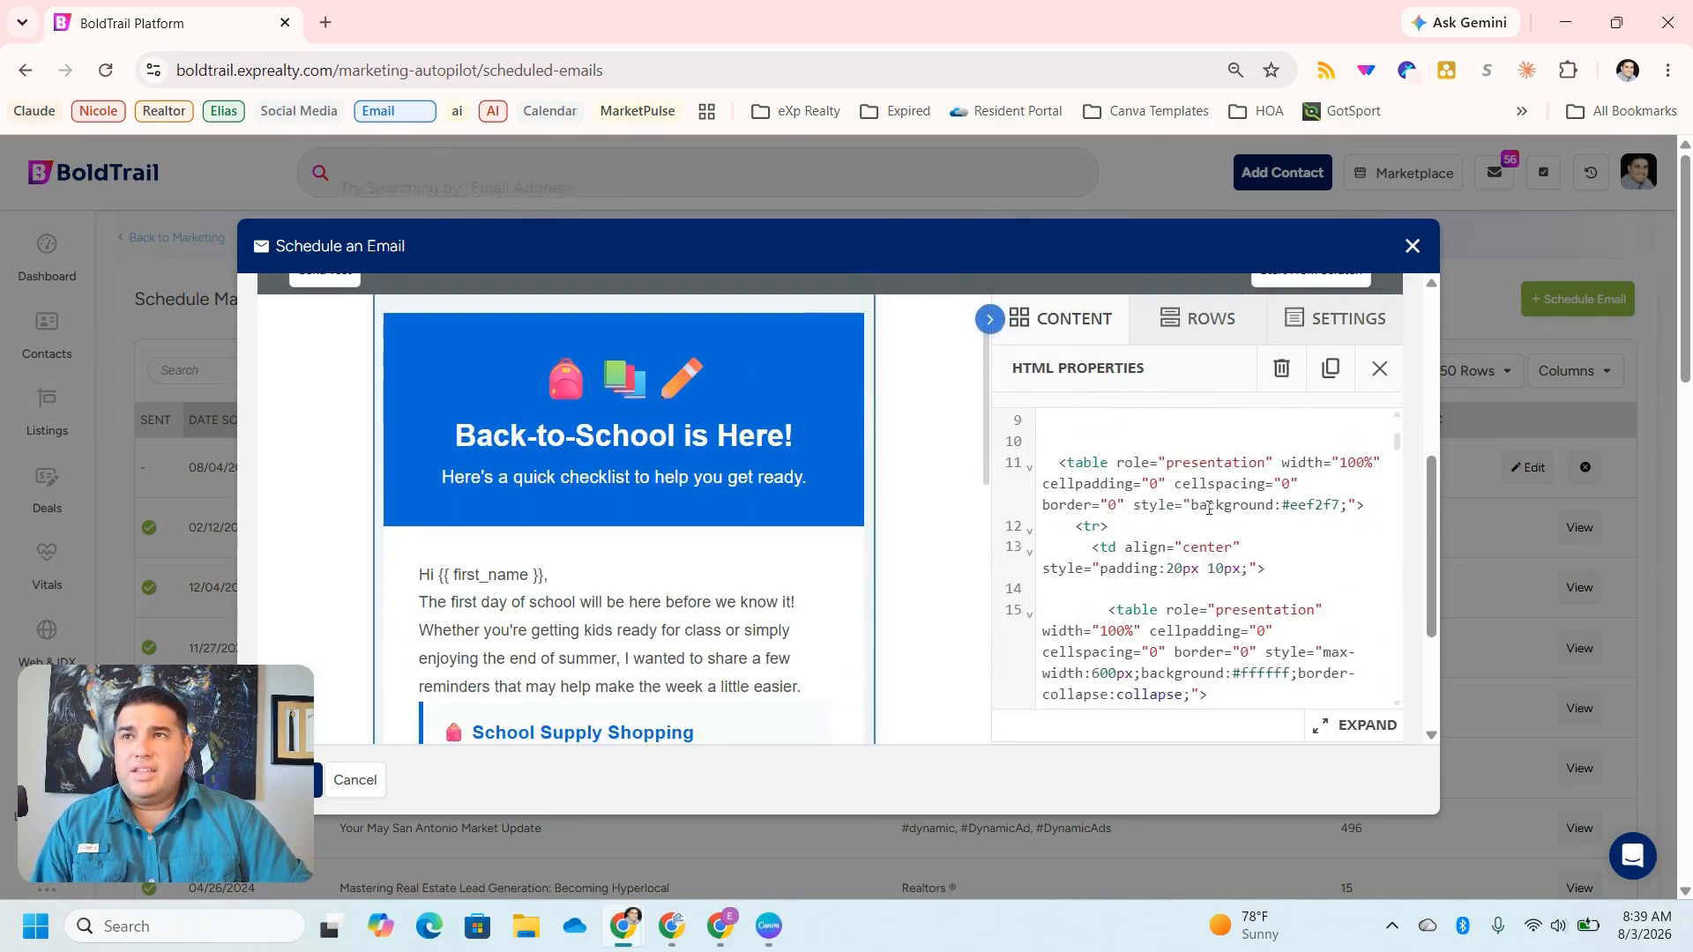
scroll(1386, 536, "down", 6)
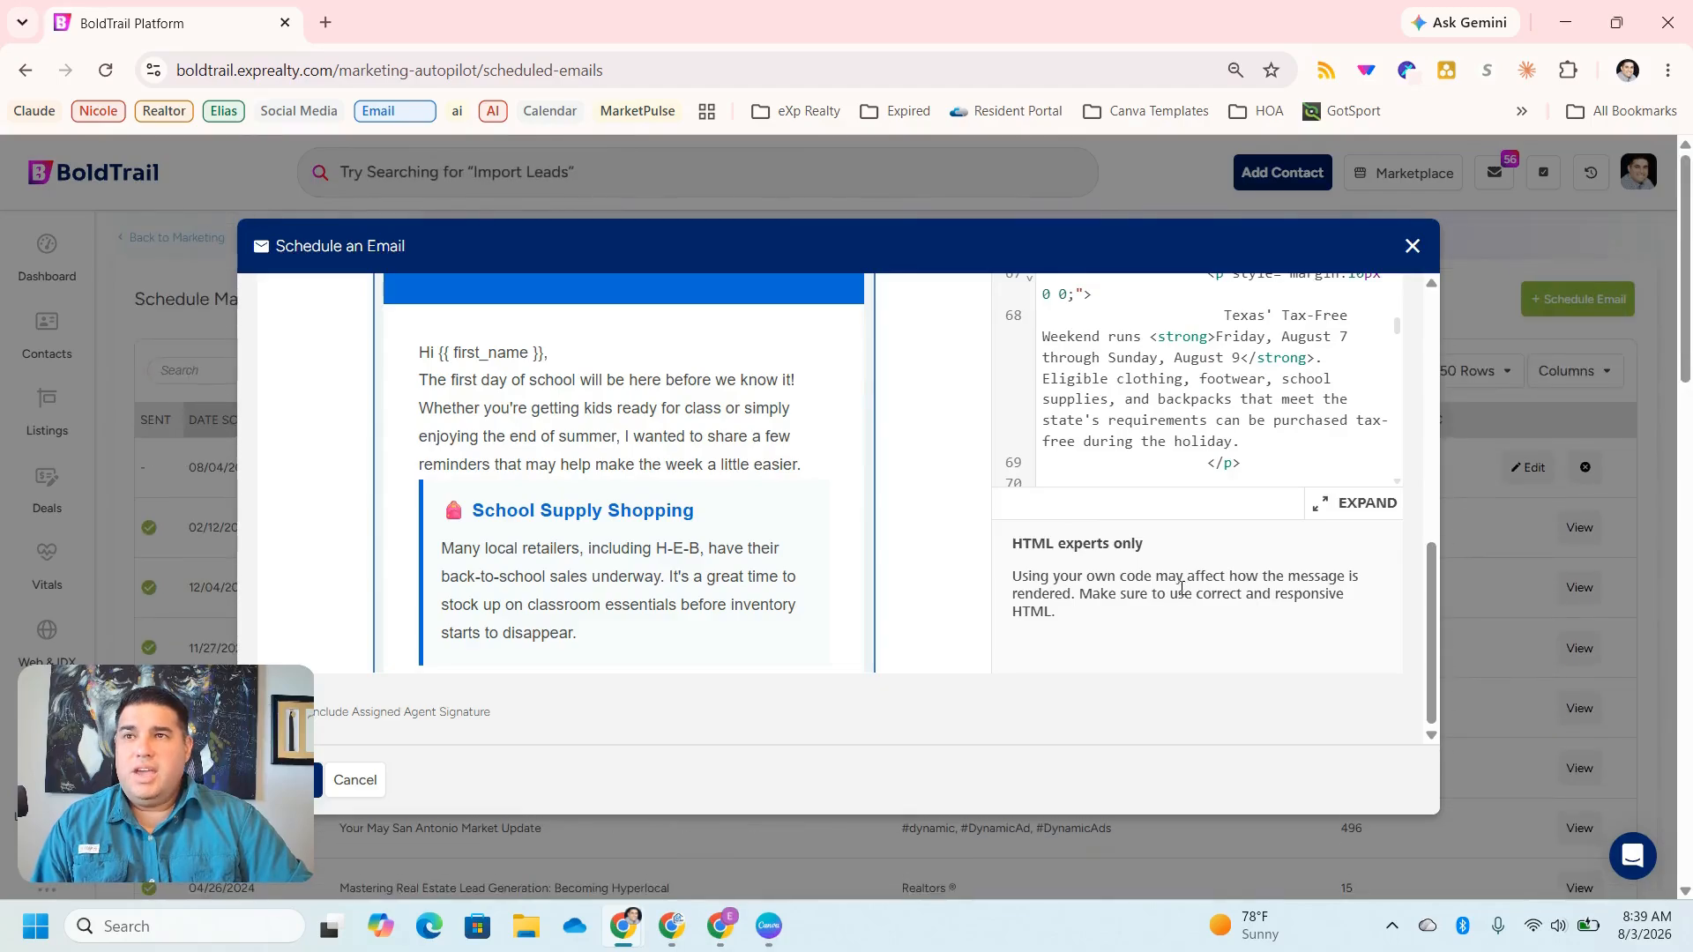
scroll(1179, 564, "up", 6)
scroll(1176, 526, "down", 3)
left_click(1347, 405)
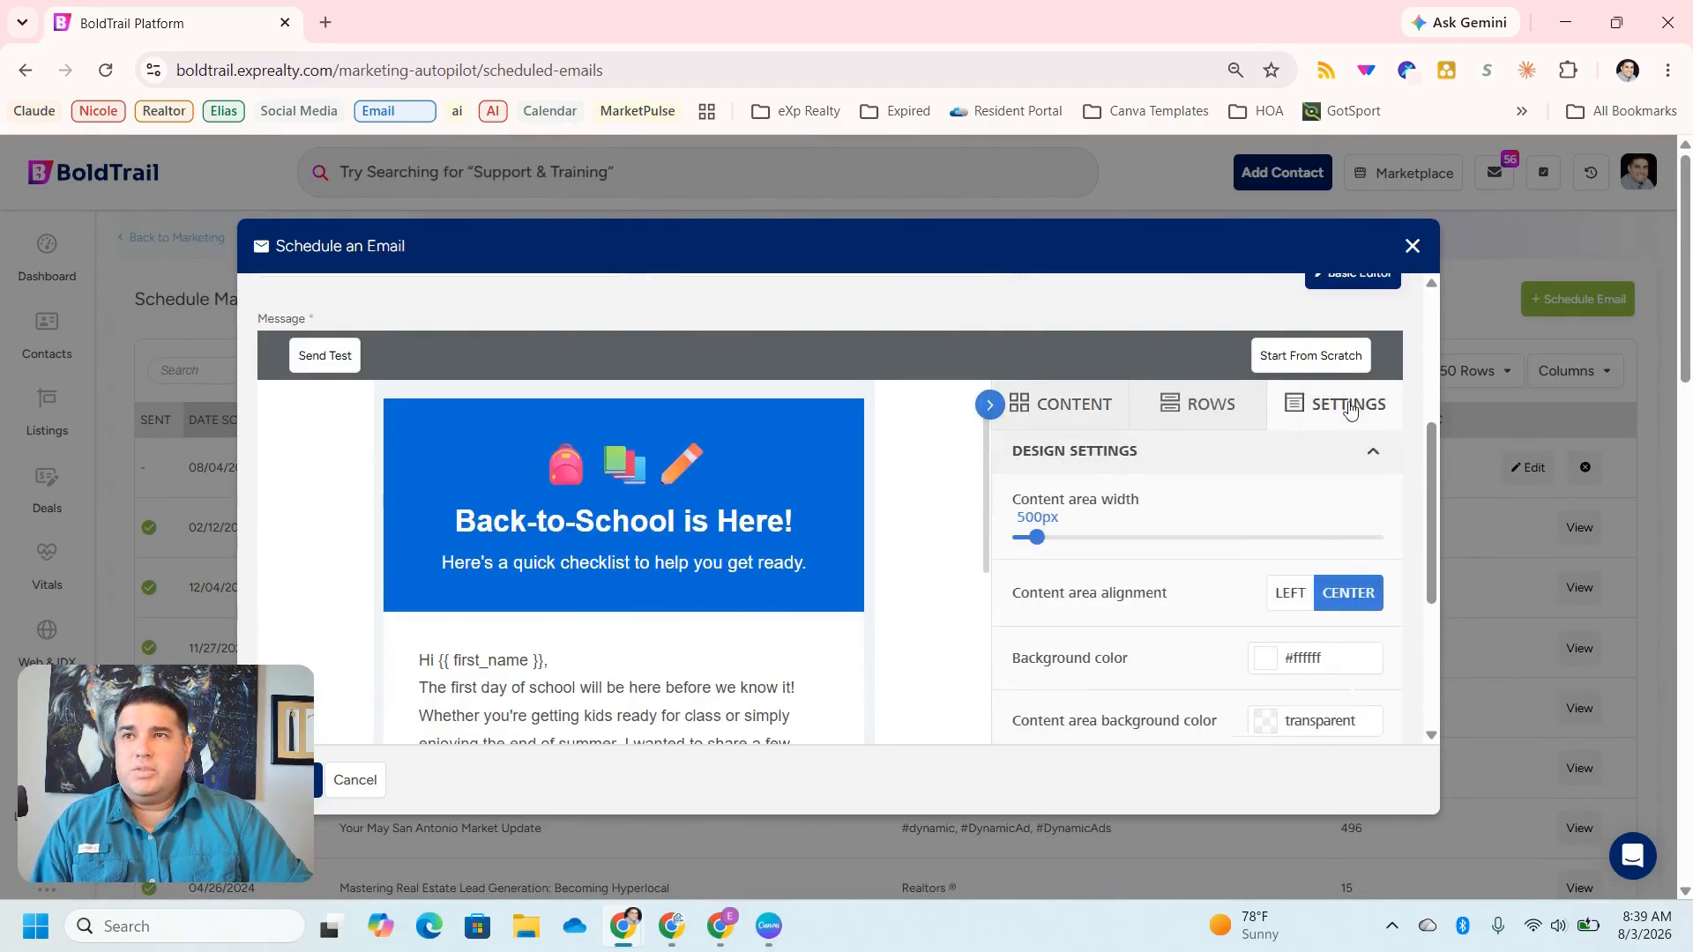
- Try left alignment for the message's content area and return it to center
scroll(1315, 526, "down", 3)
left_click(1293, 372)
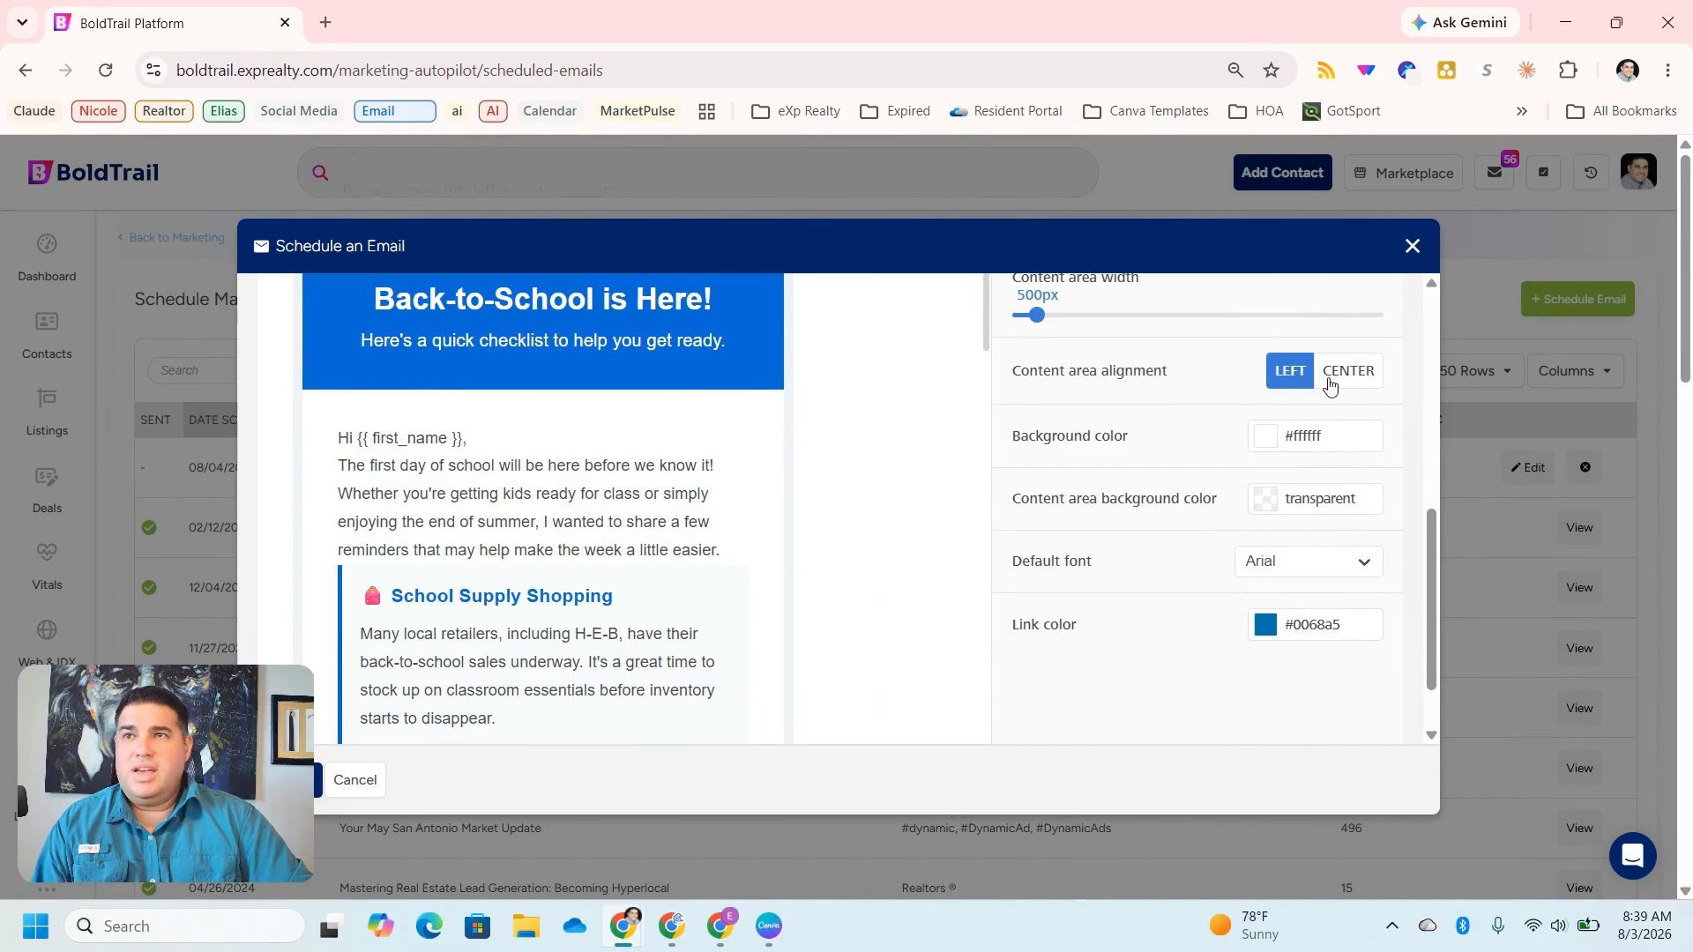
left_click(1333, 388)
- Try the blue #0068a5 as the message's background color and set the background color to transparent
left_click(1265, 444)
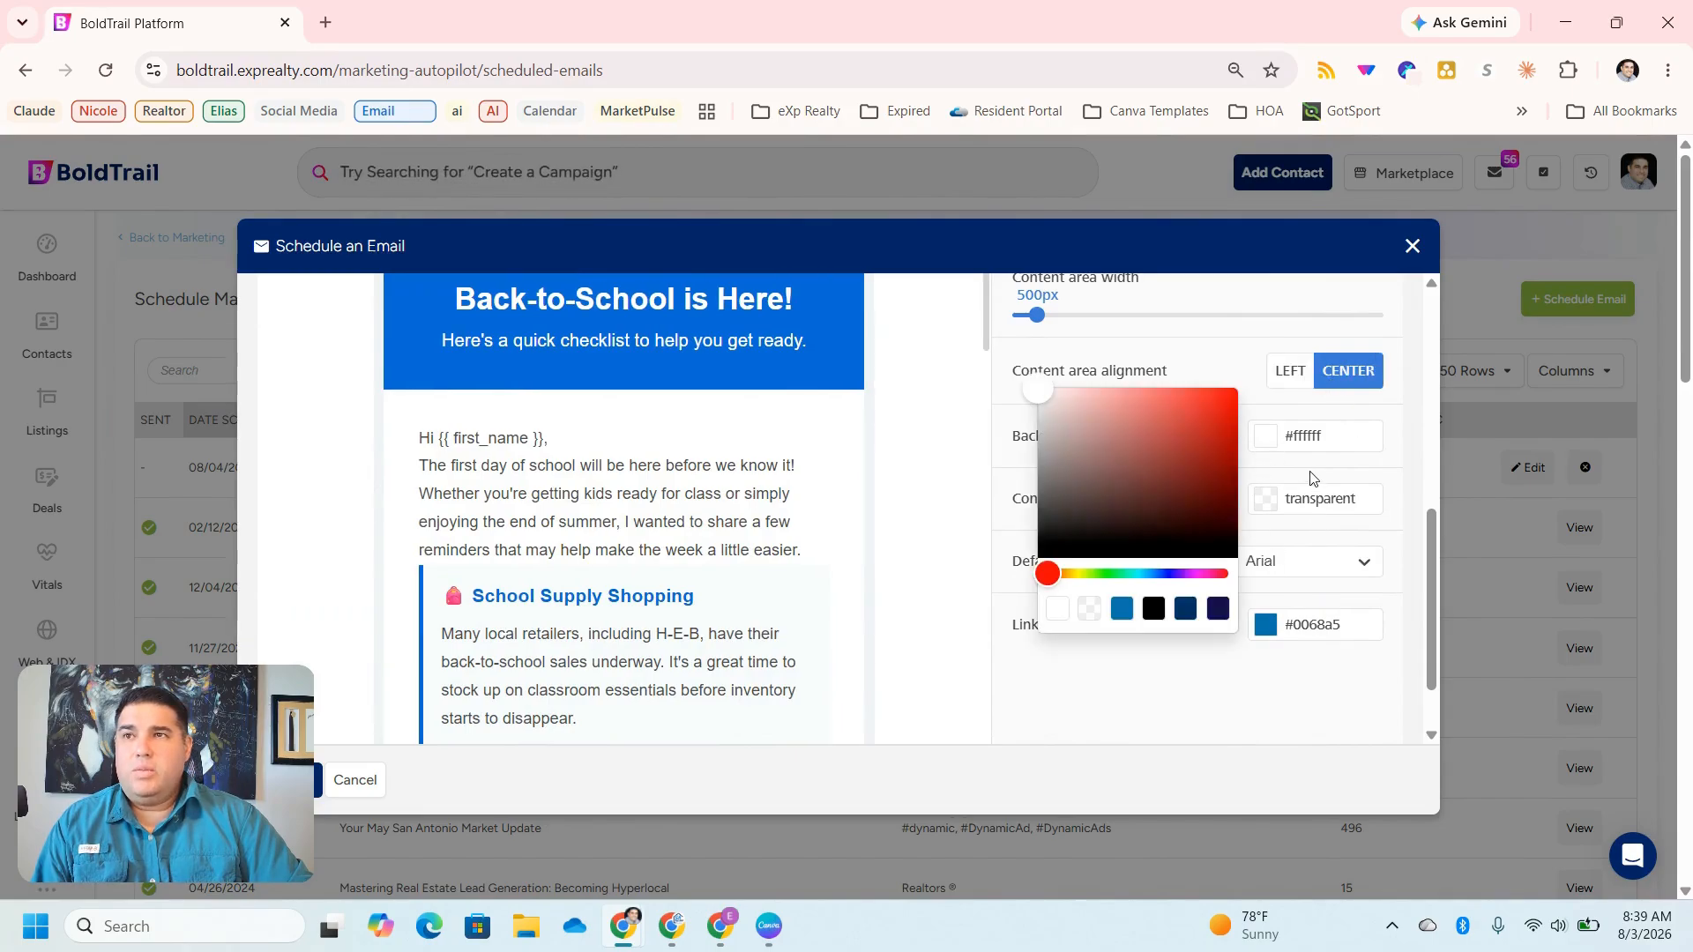
left_click(1128, 617)
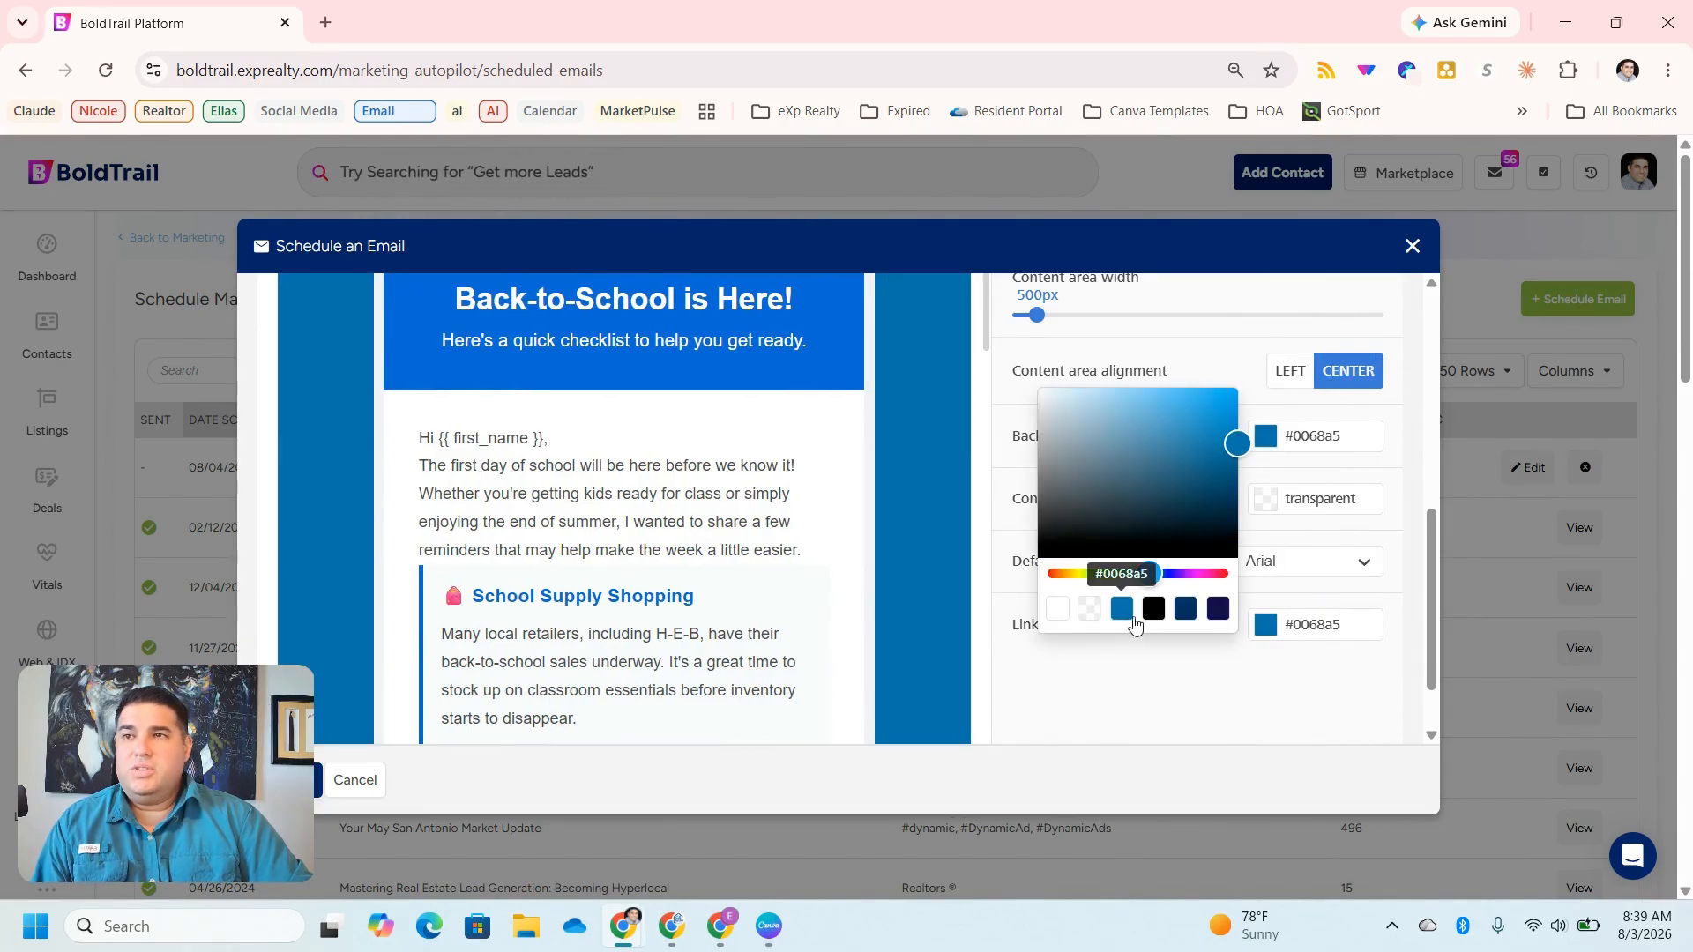
left_click(1218, 613)
left_click(1120, 616)
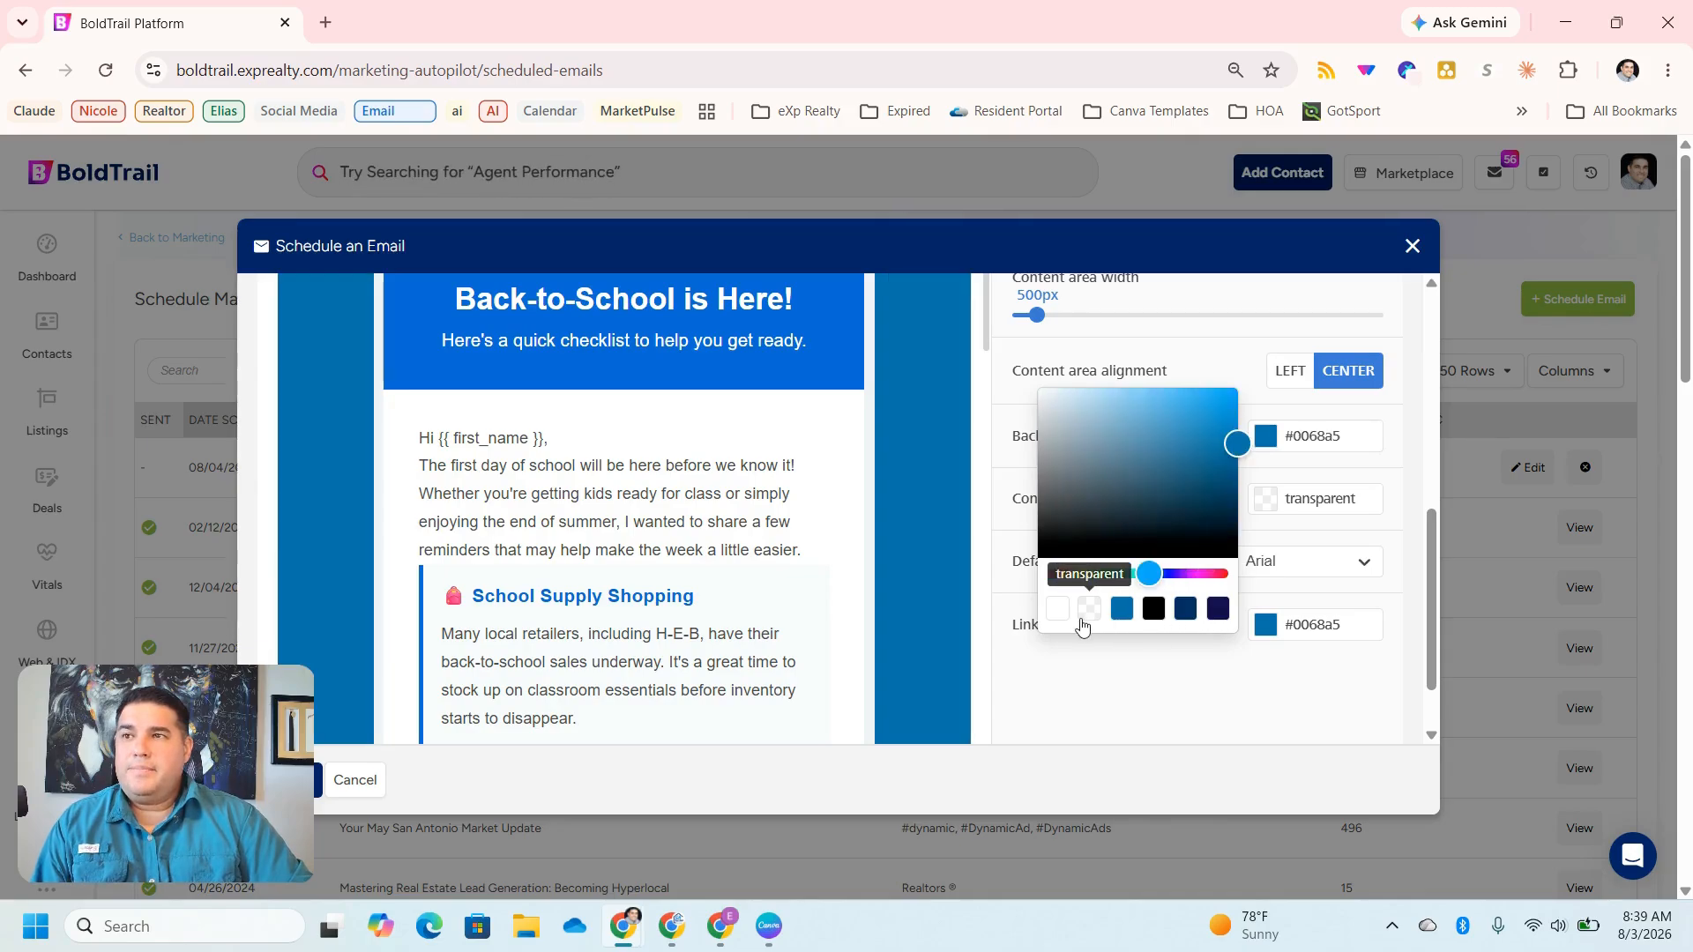
left_click(1089, 609)
left_click(1391, 752)
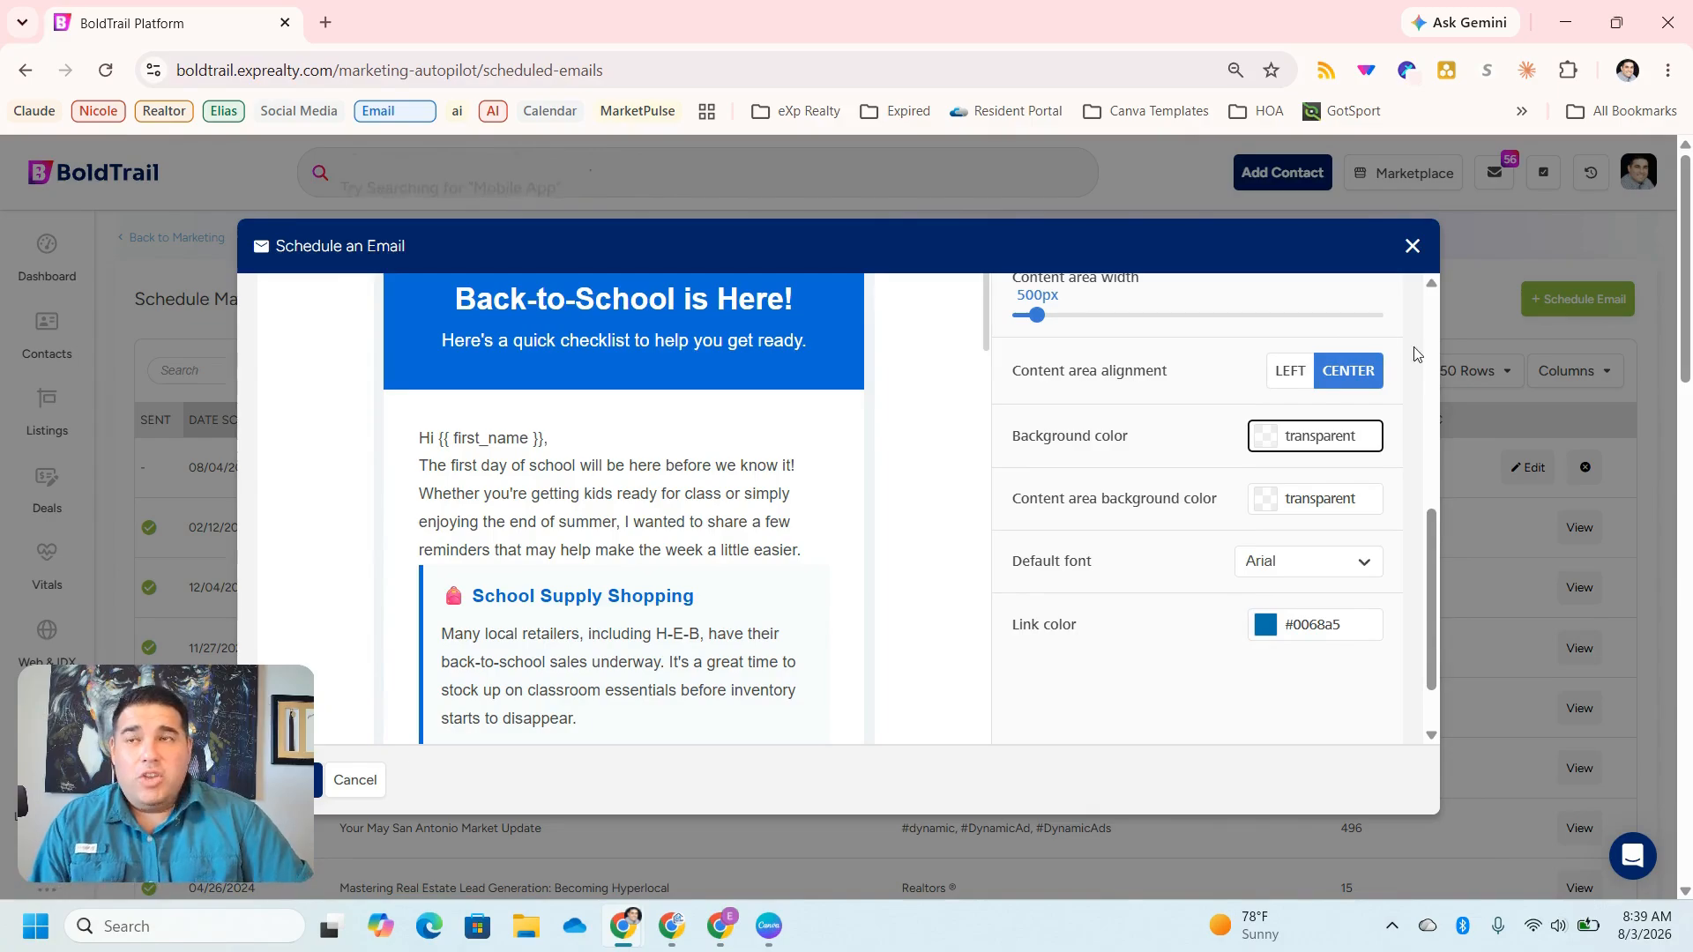
scroll(1205, 483, "up", 6)
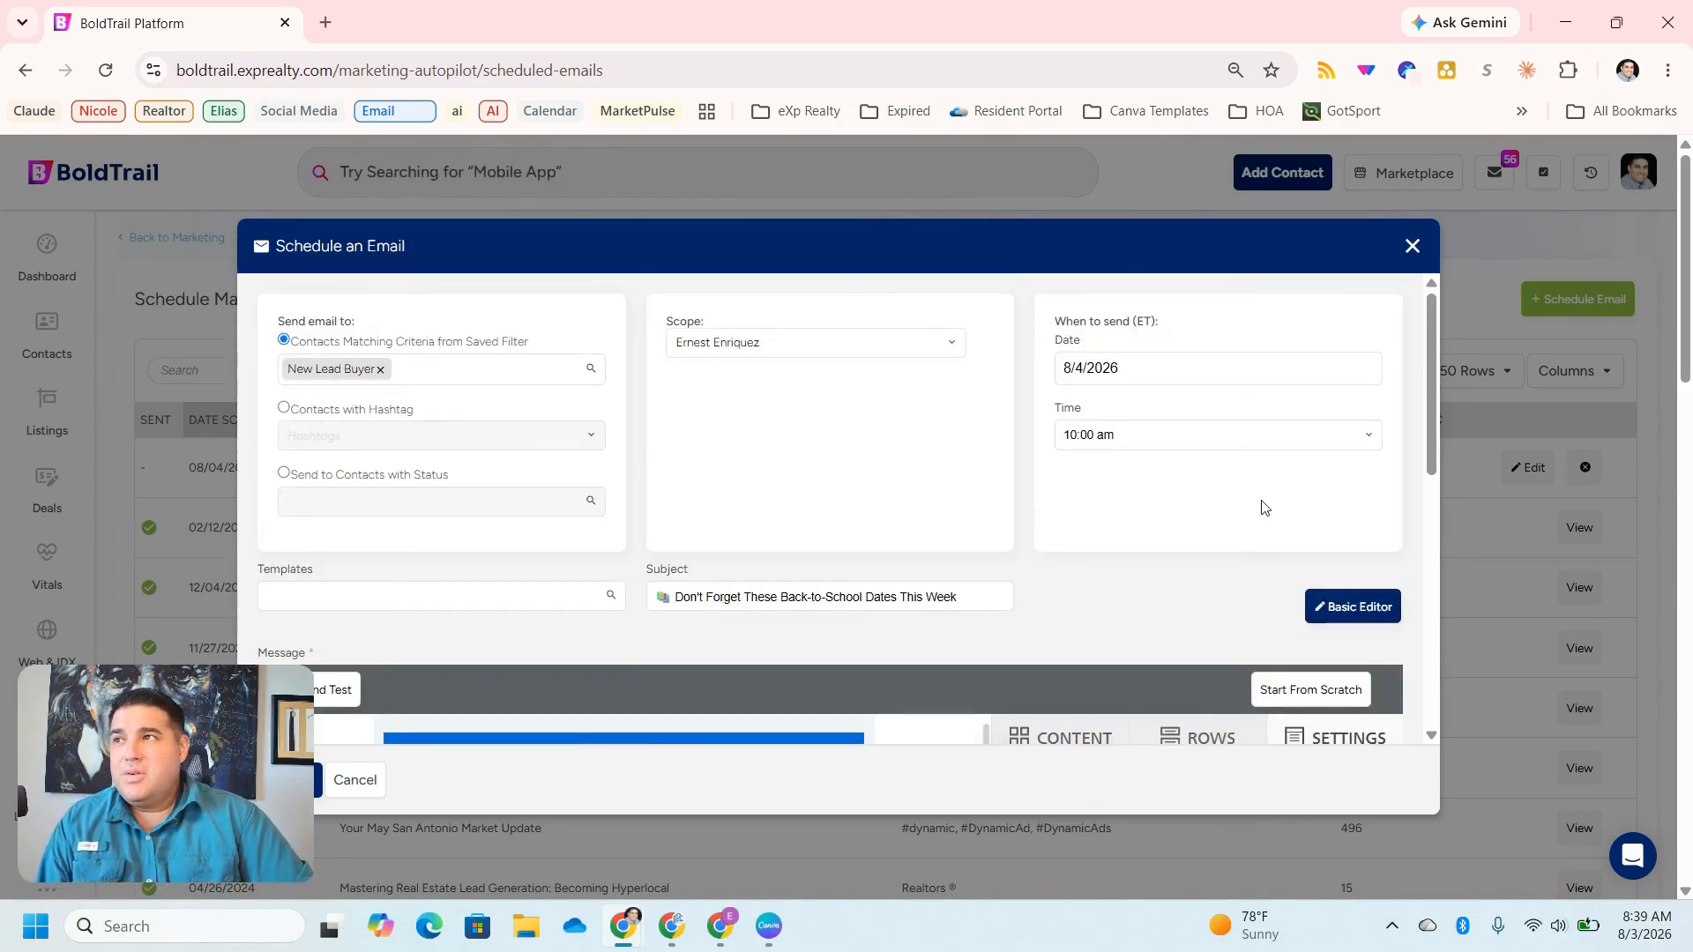
left_click(1152, 368)
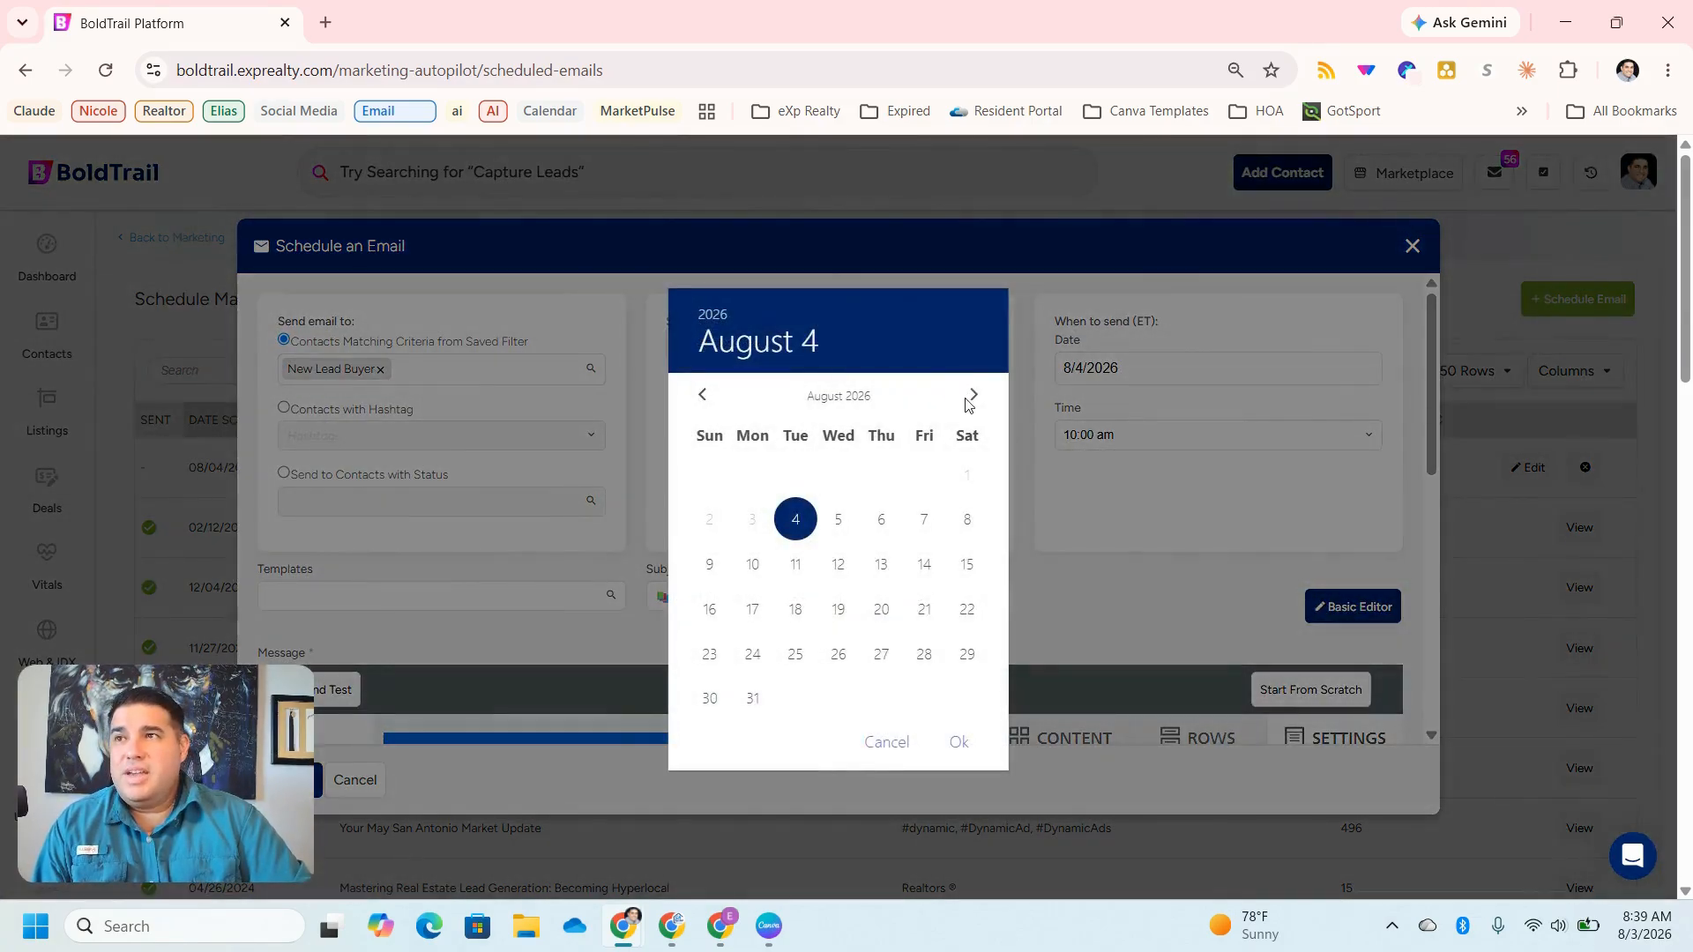
left_click(973, 396)
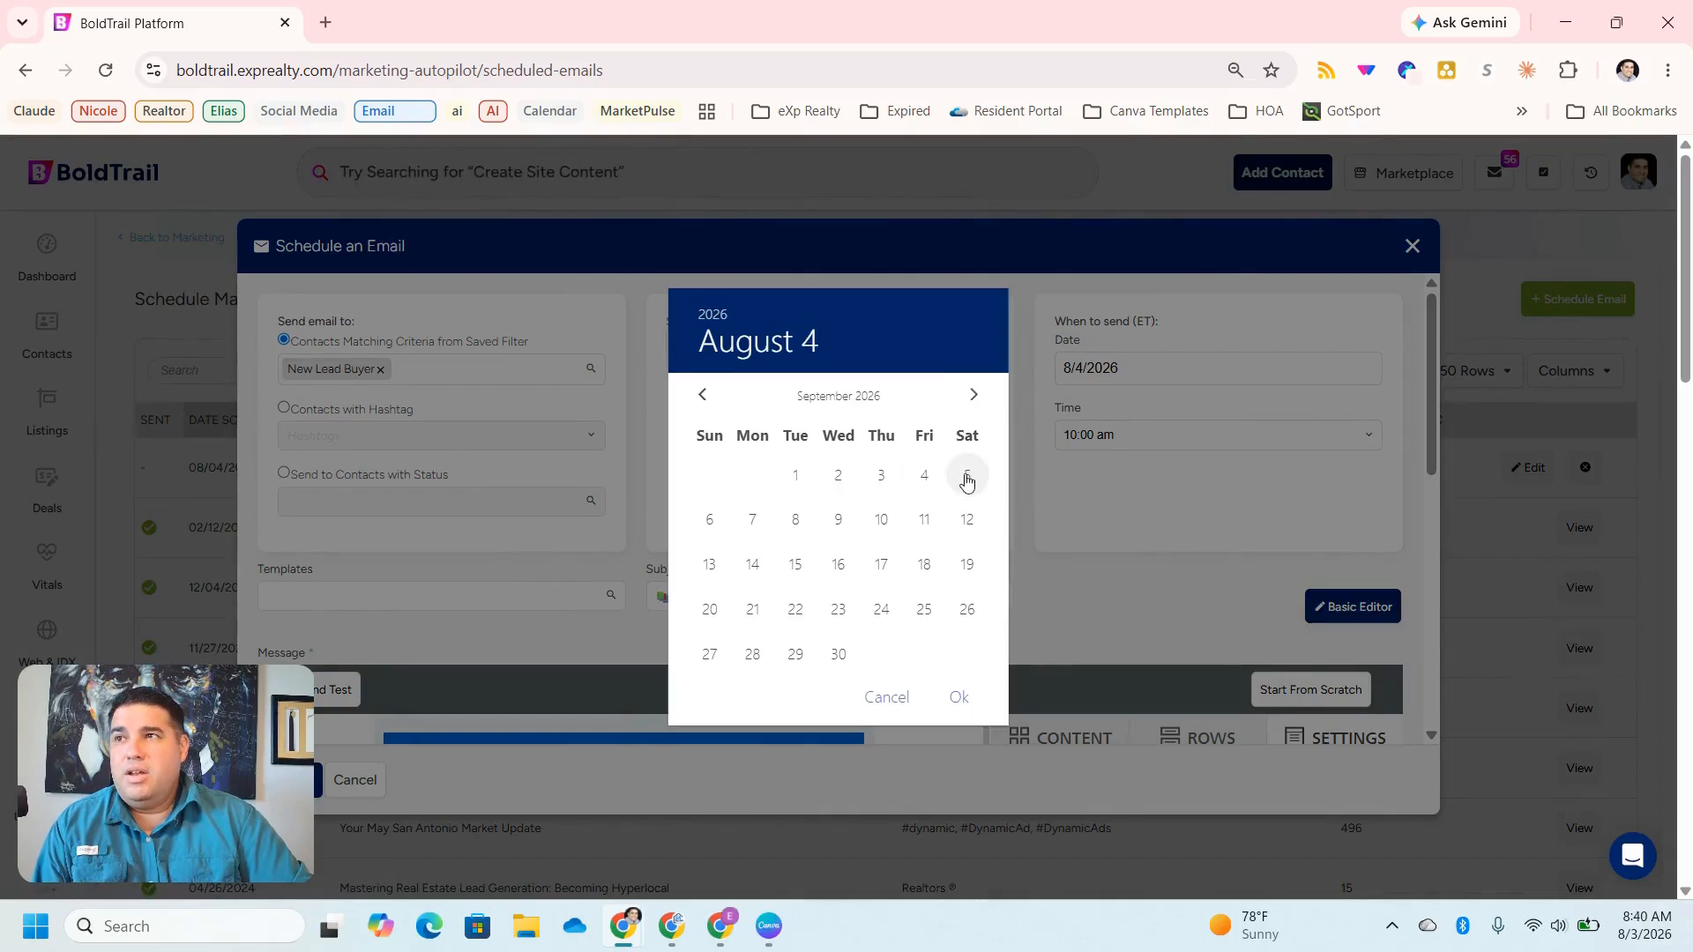
left_click(752, 520)
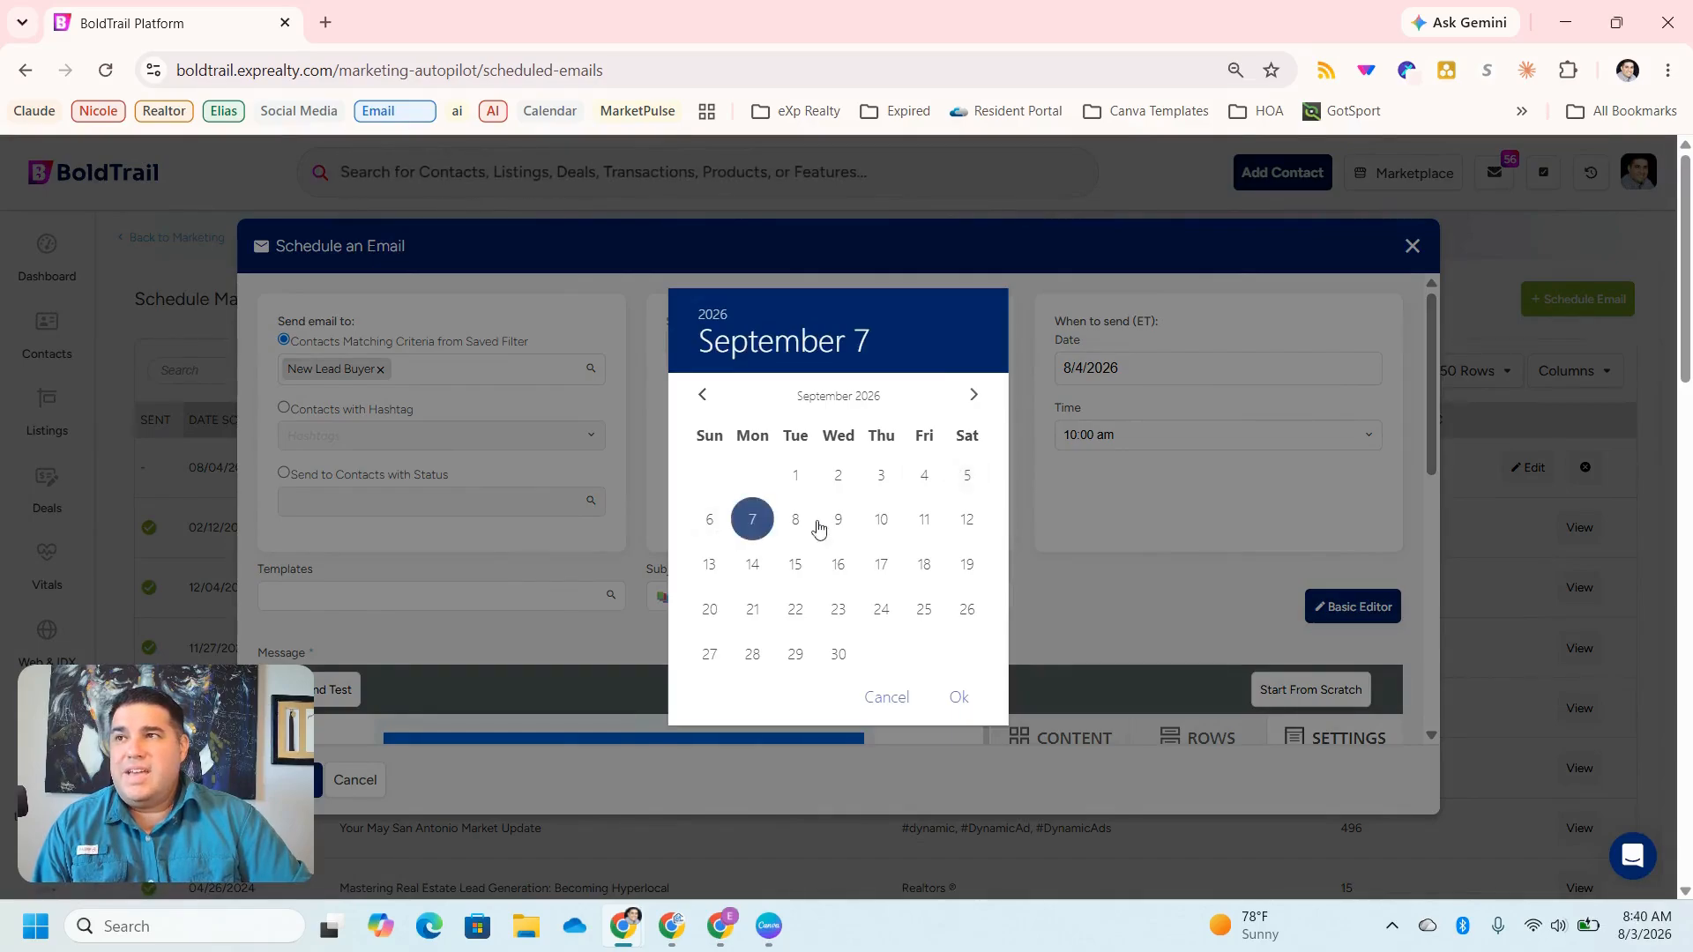
left_click(1103, 532)
- Set the email's send date to September 7, 2026
left_click(1142, 366)
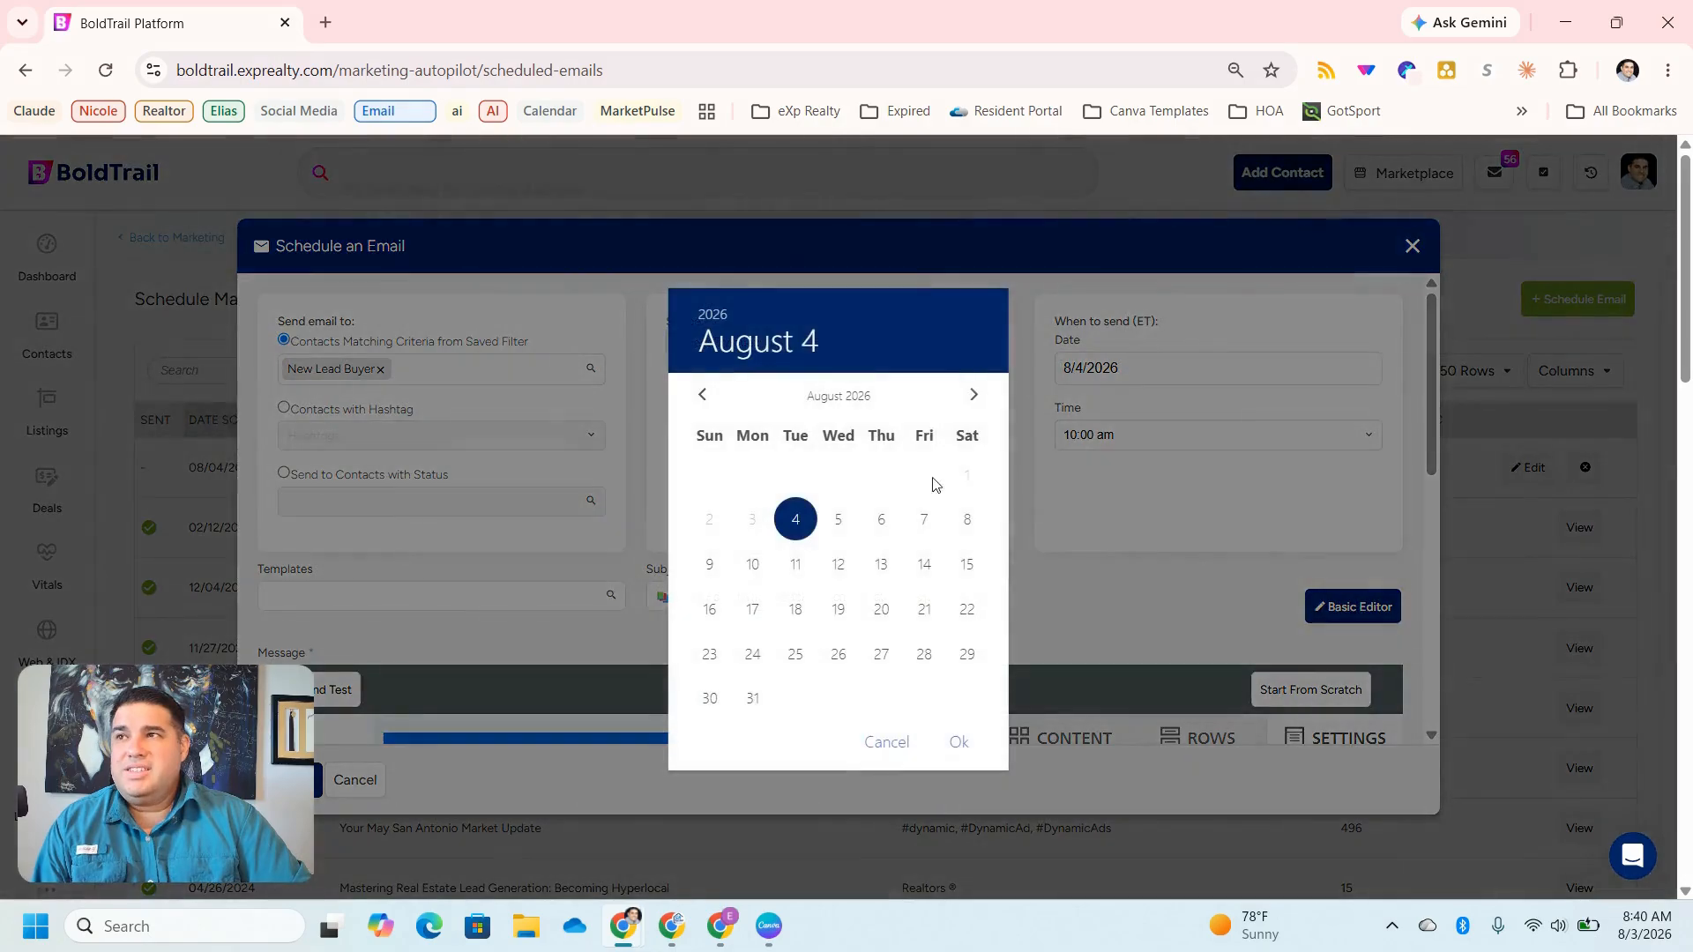
left_click(973, 396)
left_click(752, 520)
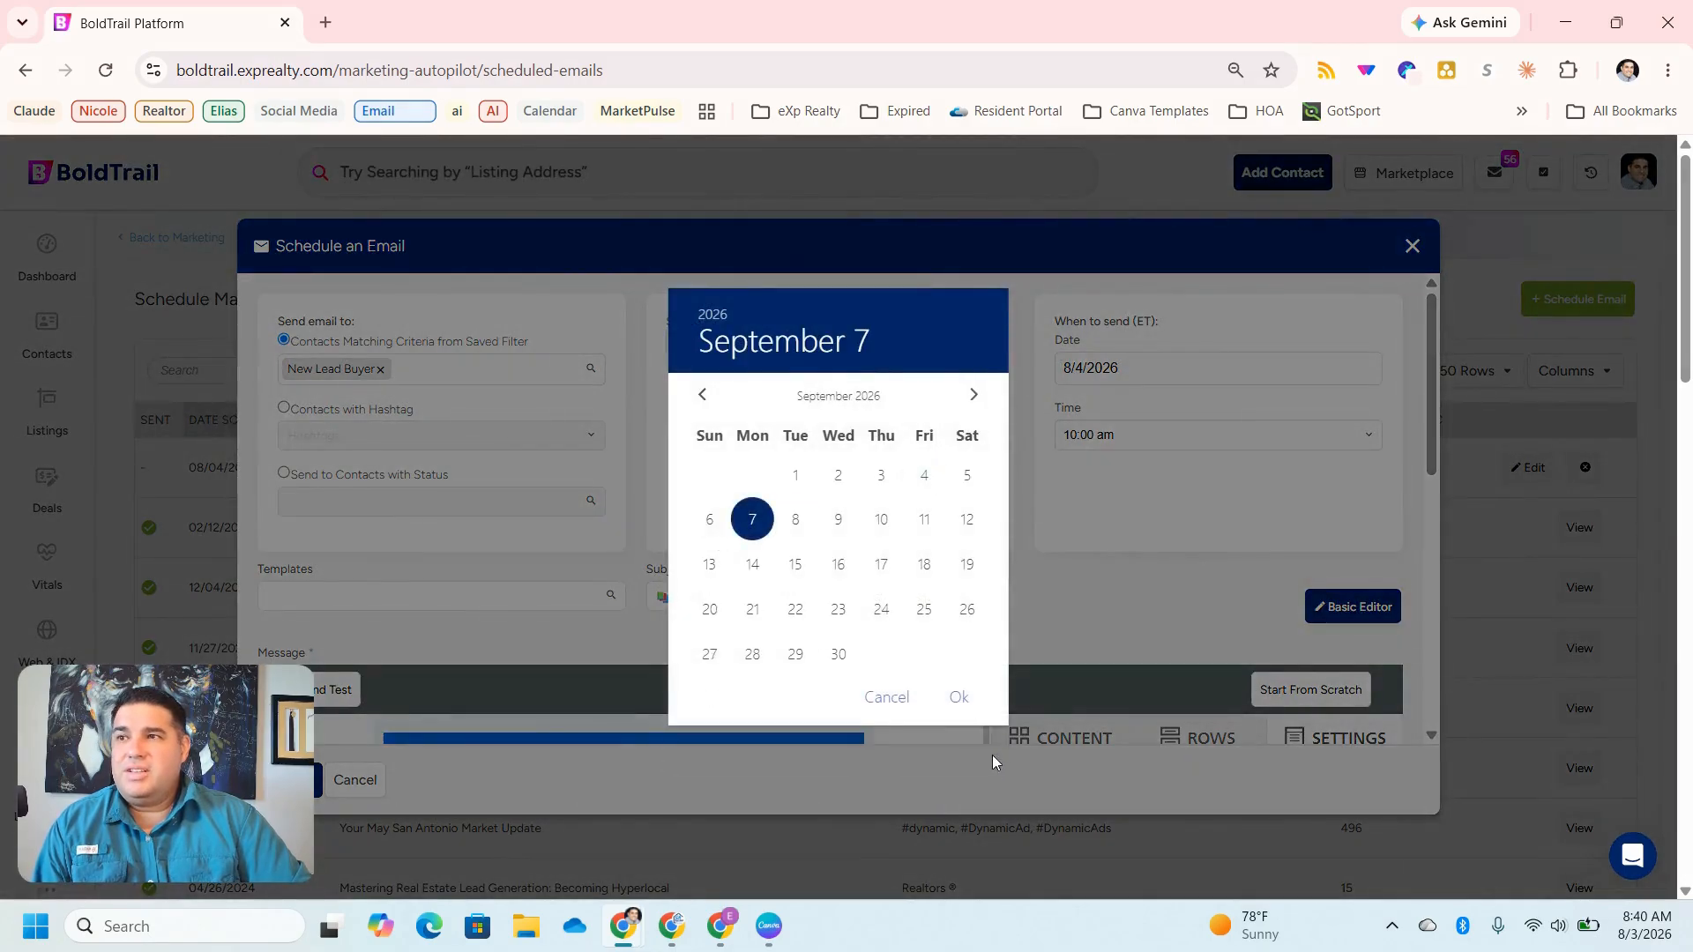
left_click(970, 699)
- Open the HTML properties of the block that holds the back-to-school message
scroll(682, 615, "down", 1)
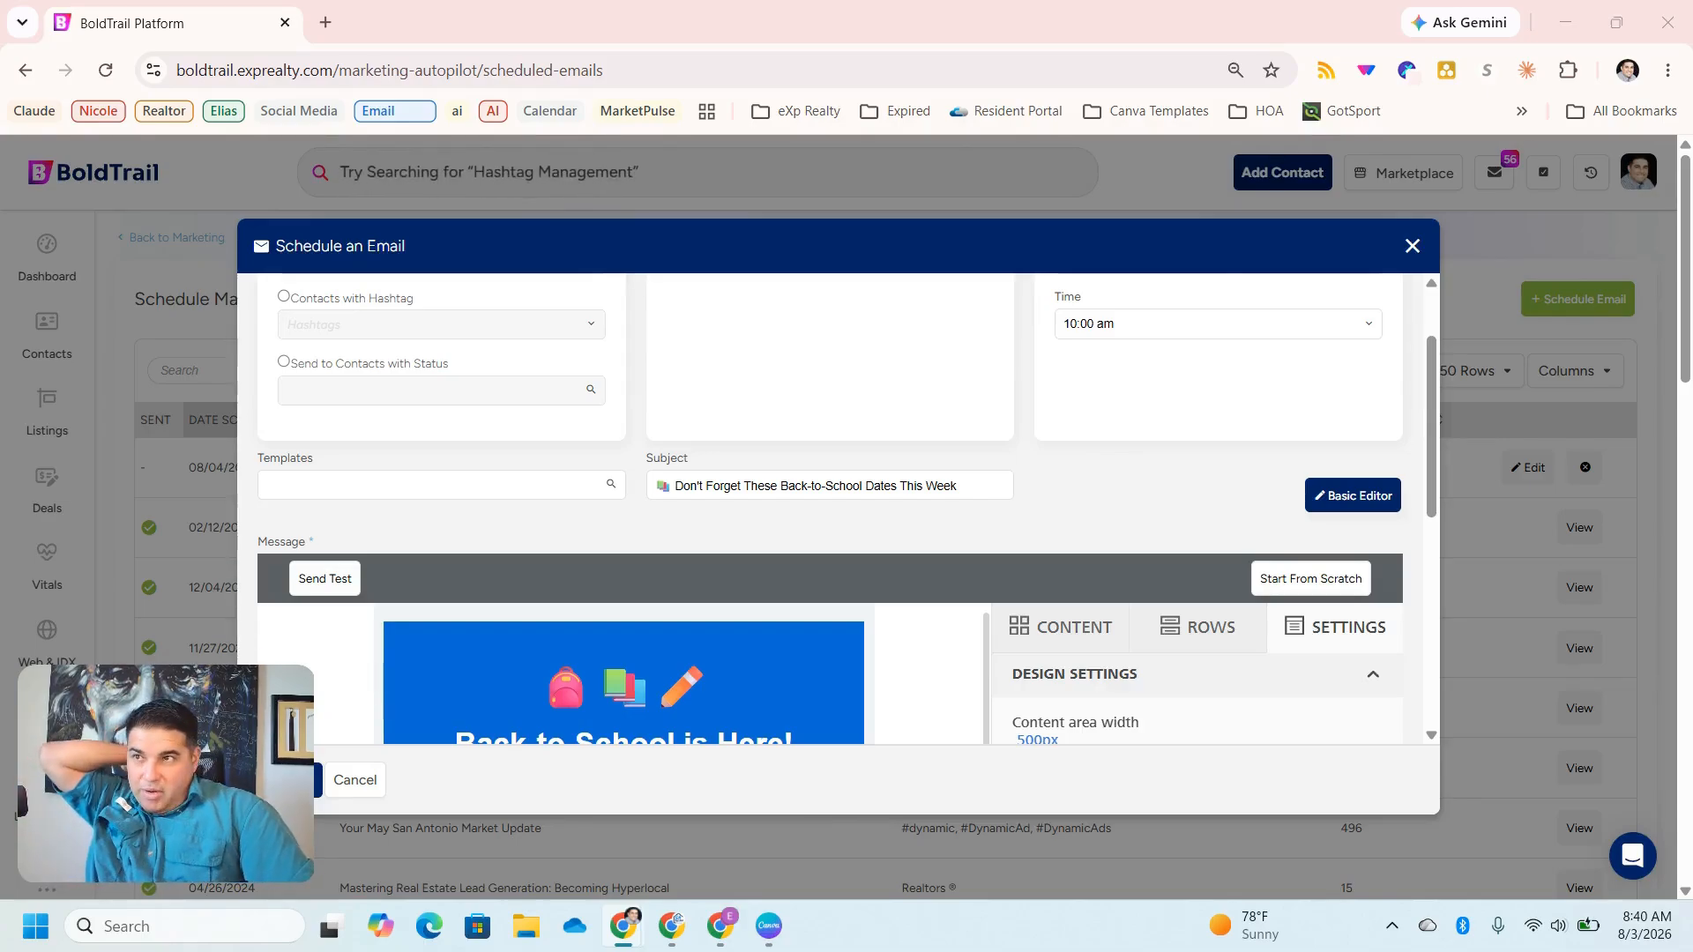
scroll(763, 468, "down", 4)
left_click(753, 483)
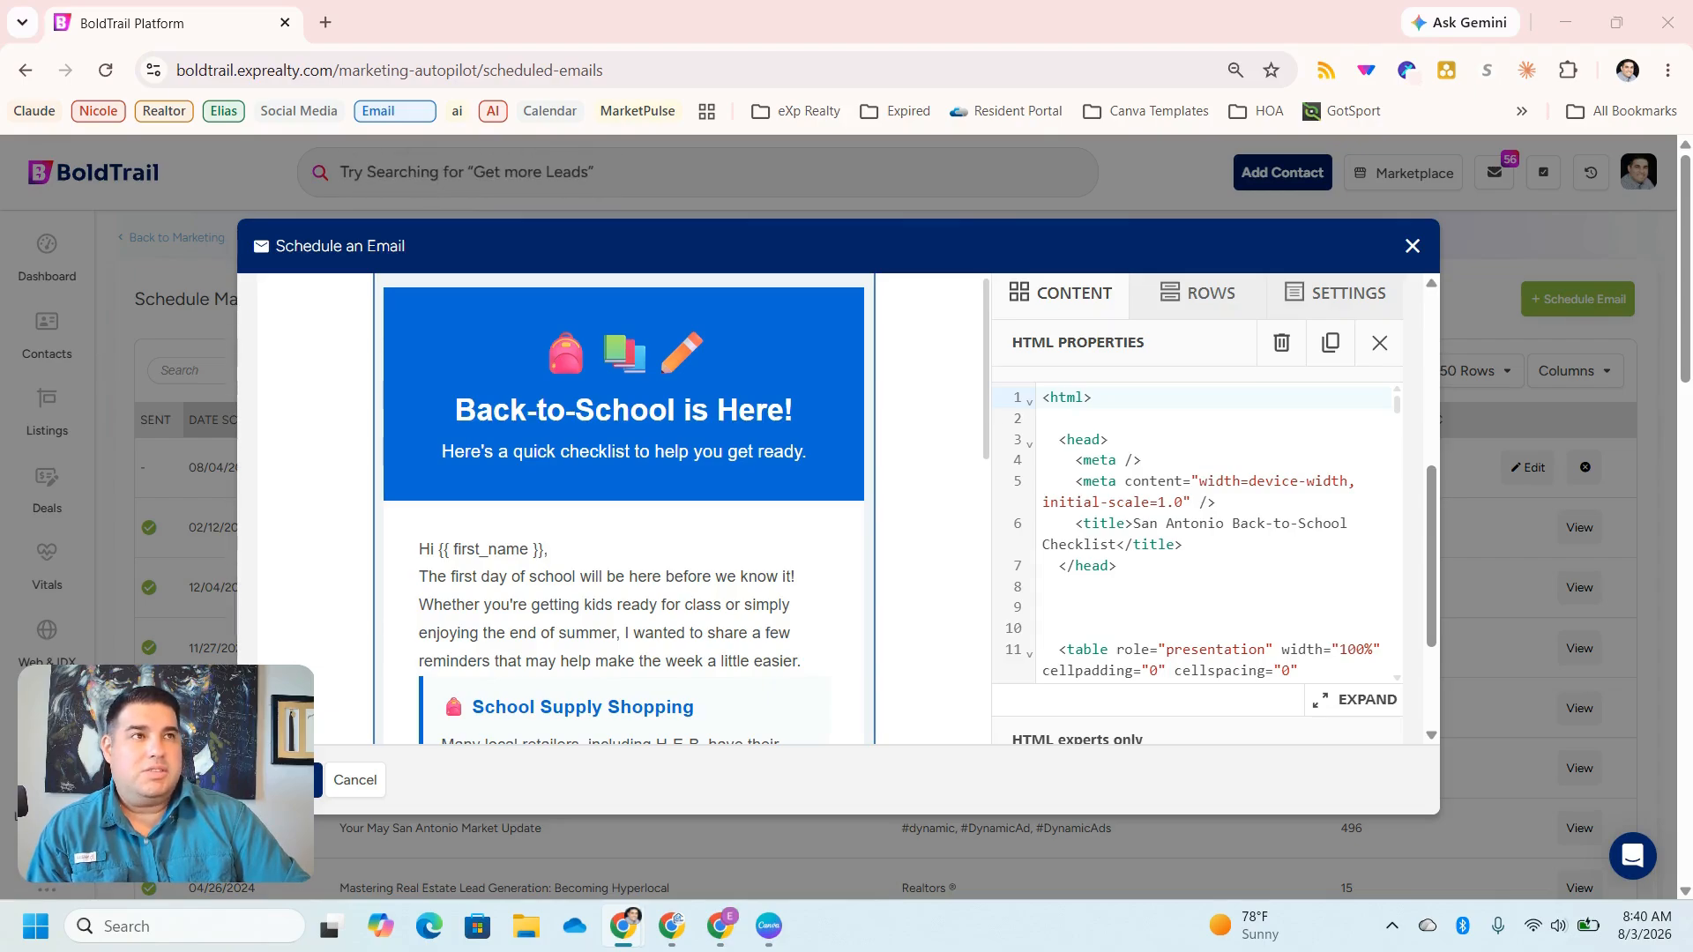
scroll(793, 514, "up", 5)
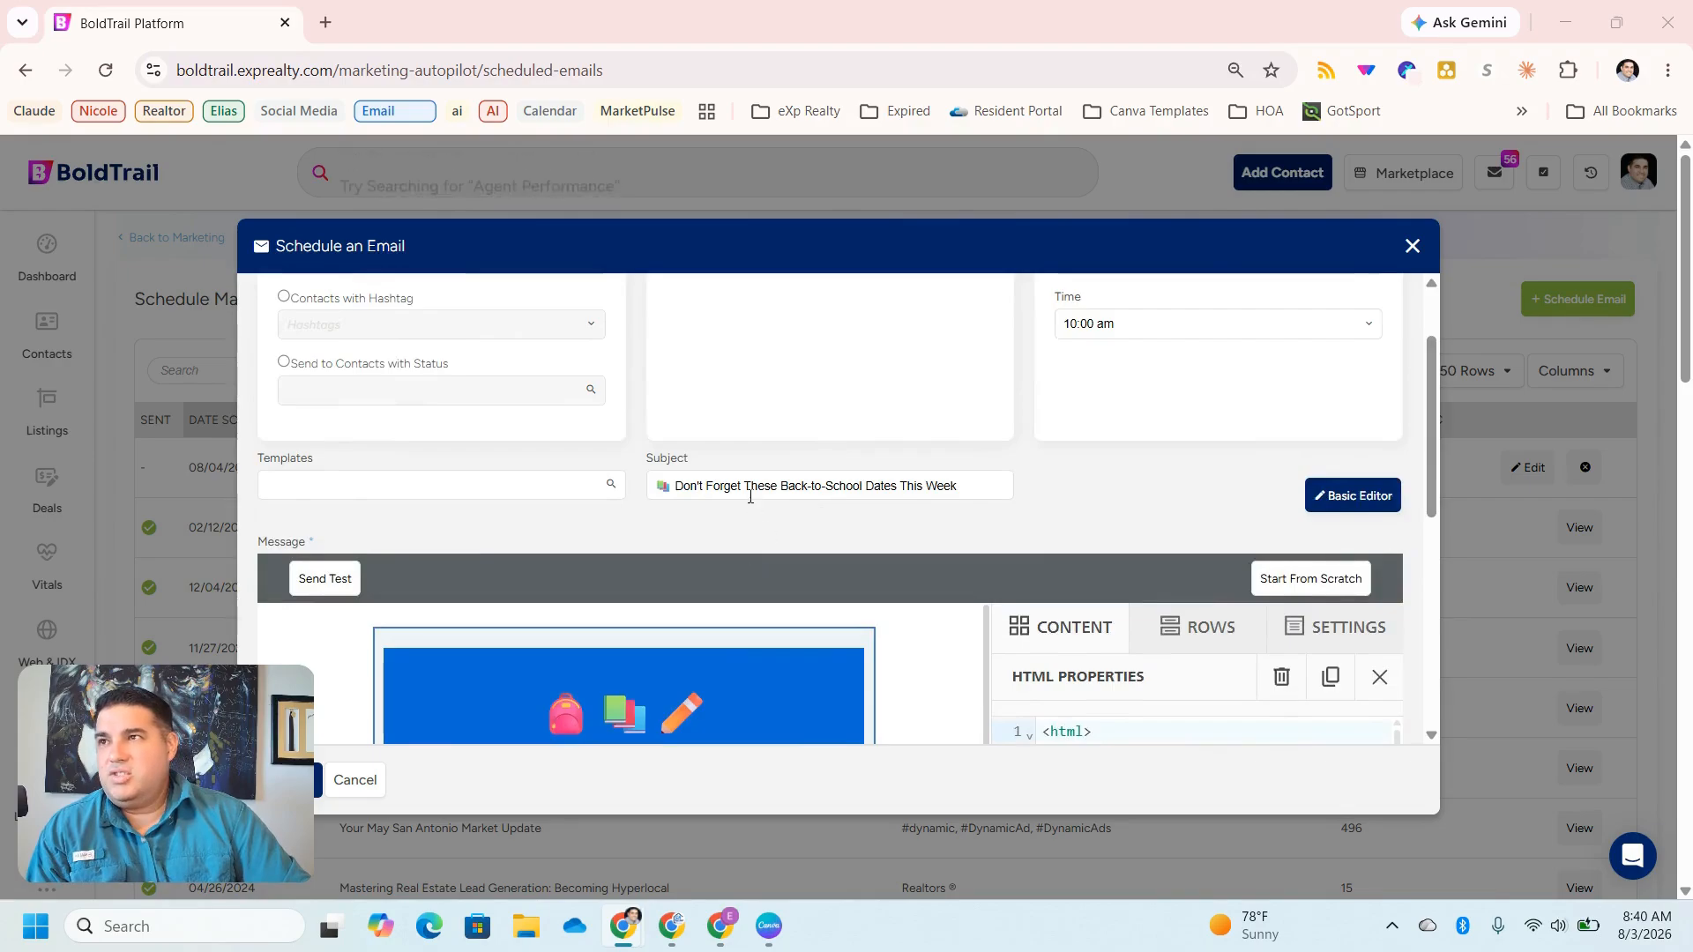
- Replace the email subject with "{first_name}, Enjoy Labor Day Weekend + A Quick San Antonio Market Update"
triple_click(750, 497)
type("Enjoy Labor Day Weekend + A Quick San Antonio Market Update")
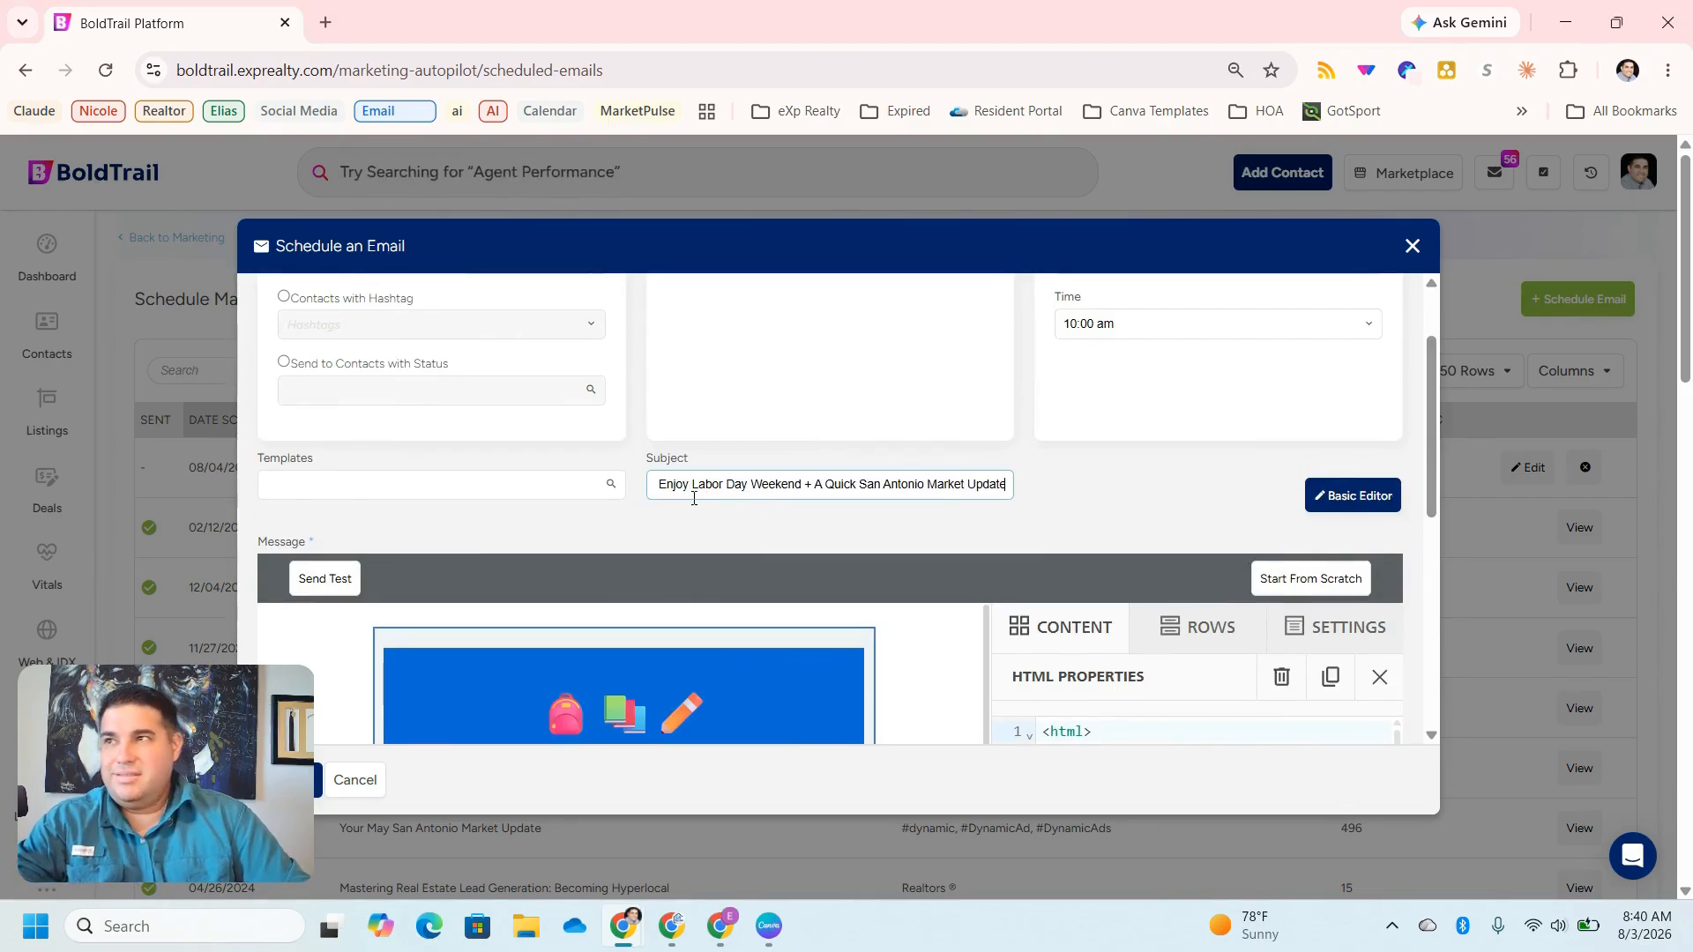
left_click_drag(658, 484, 625, 486)
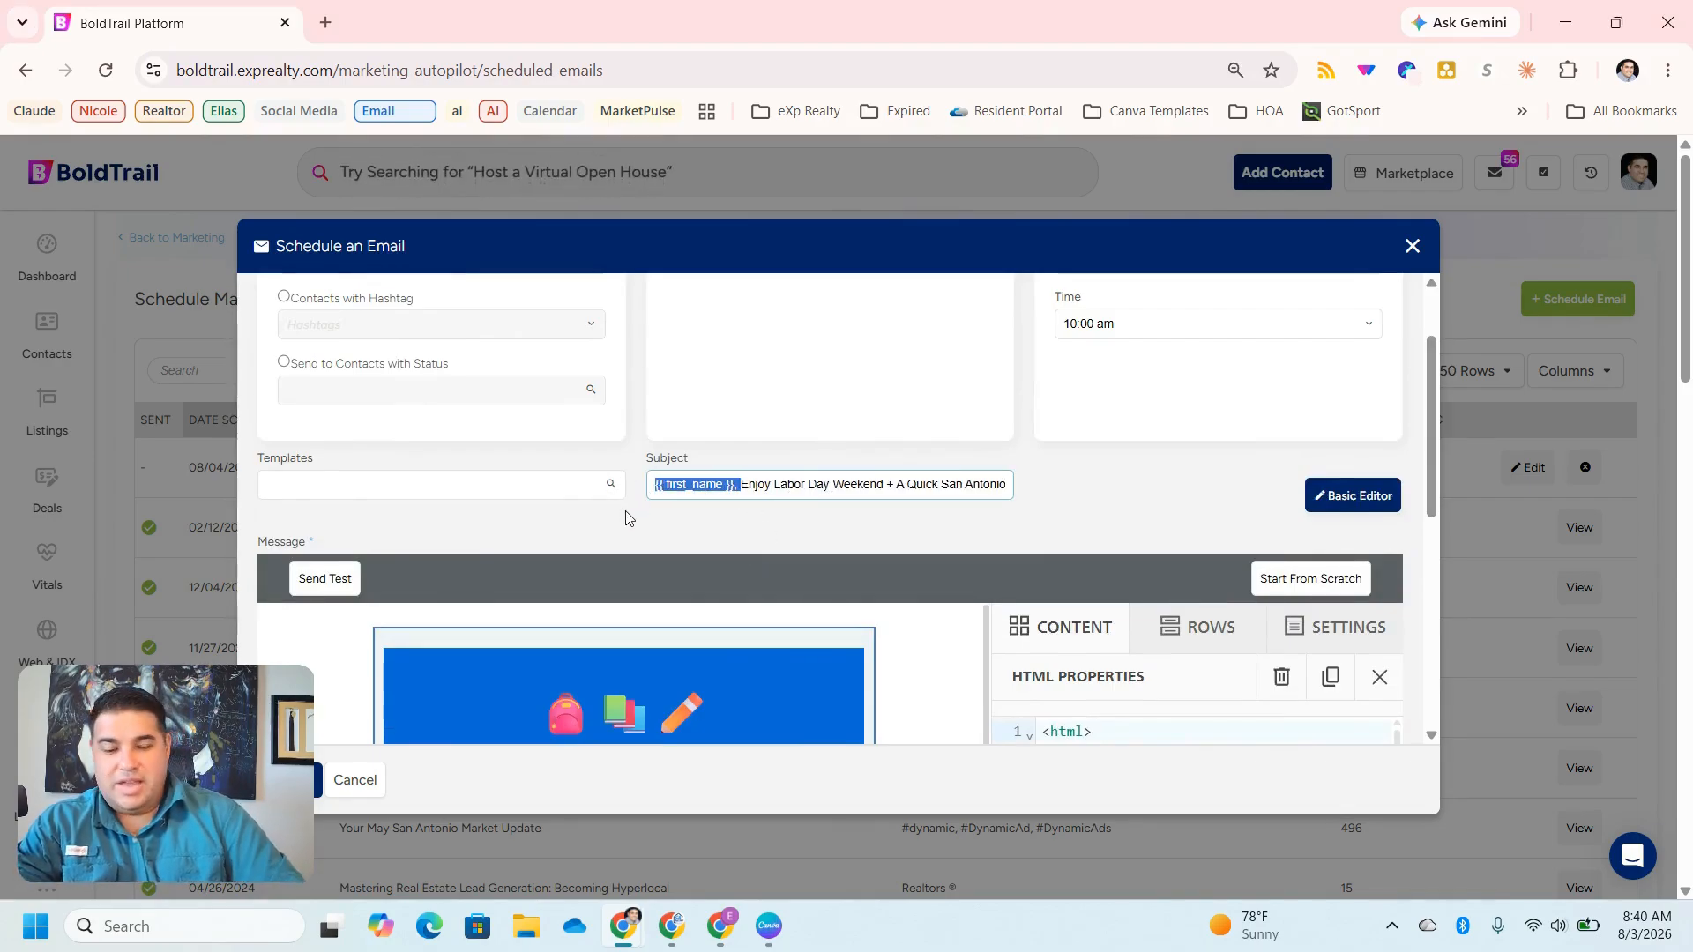
type("{first_name")
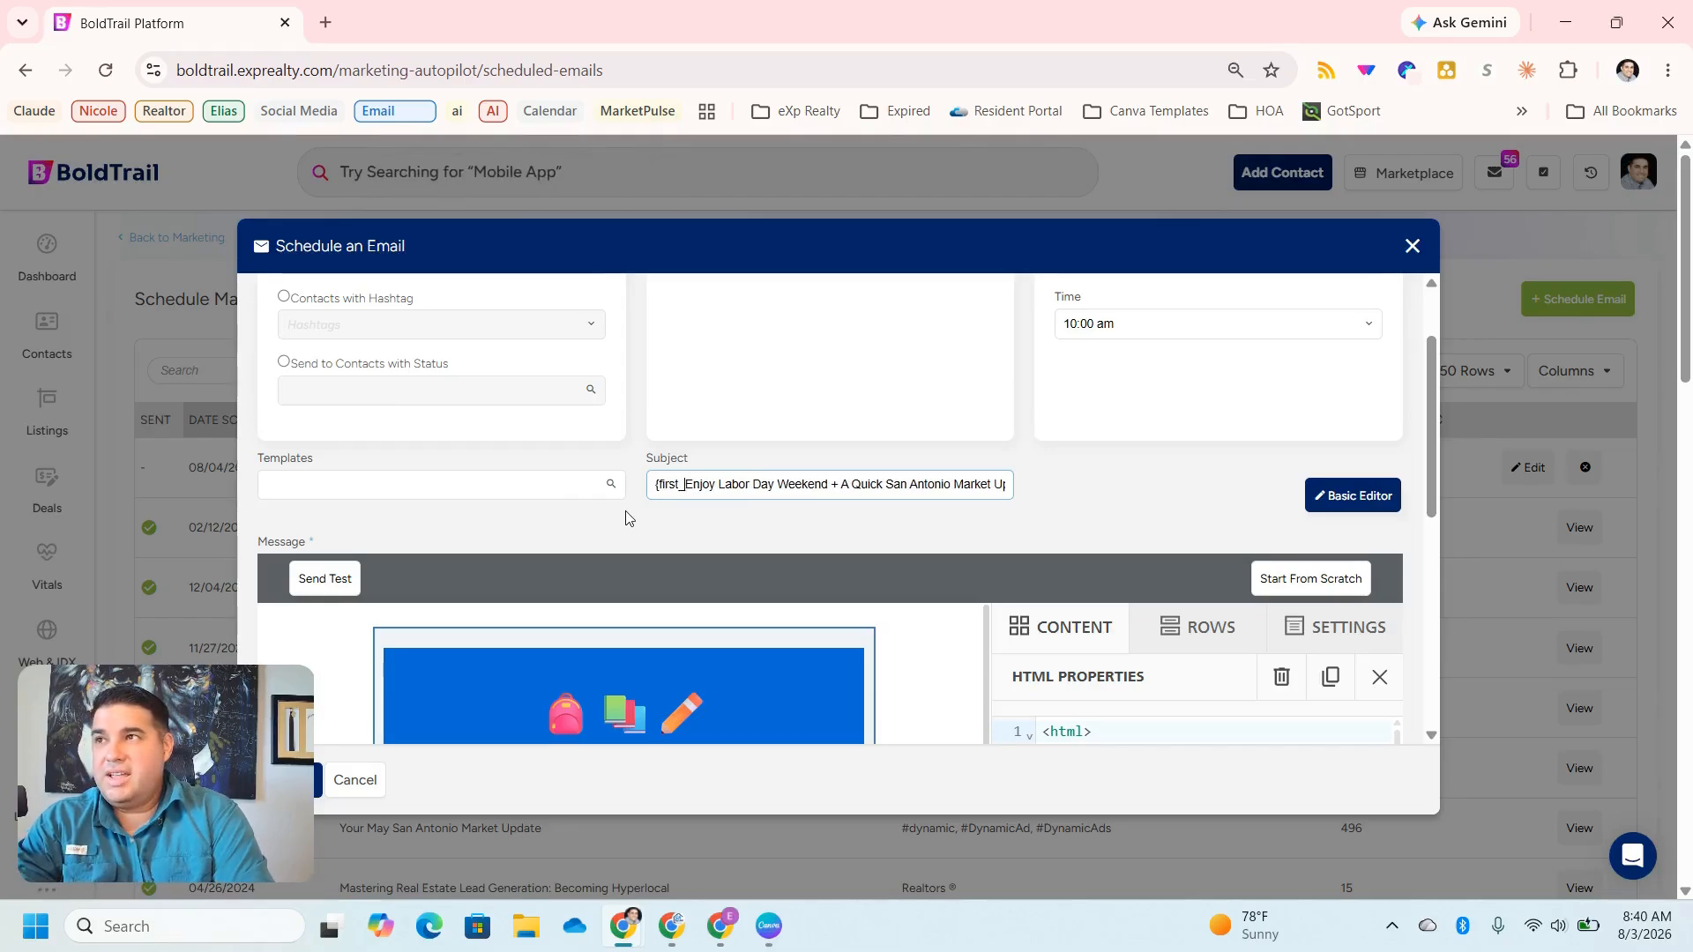
type("},")
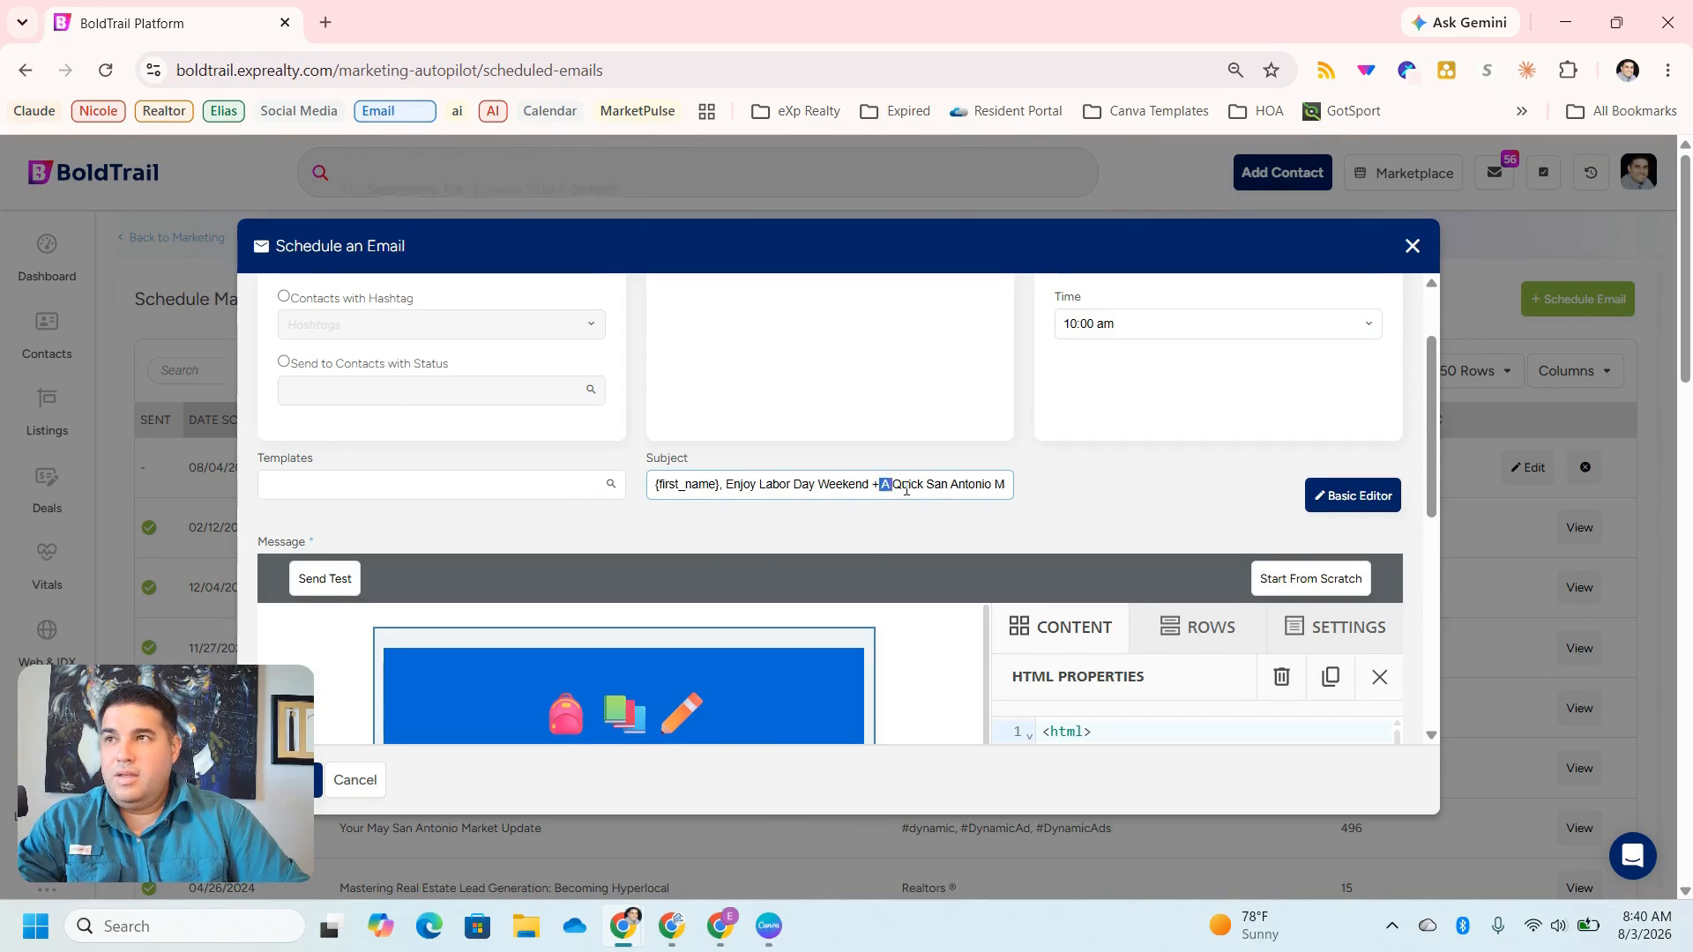
left_click_drag(905, 489, 1010, 479)
left_click(1029, 496)
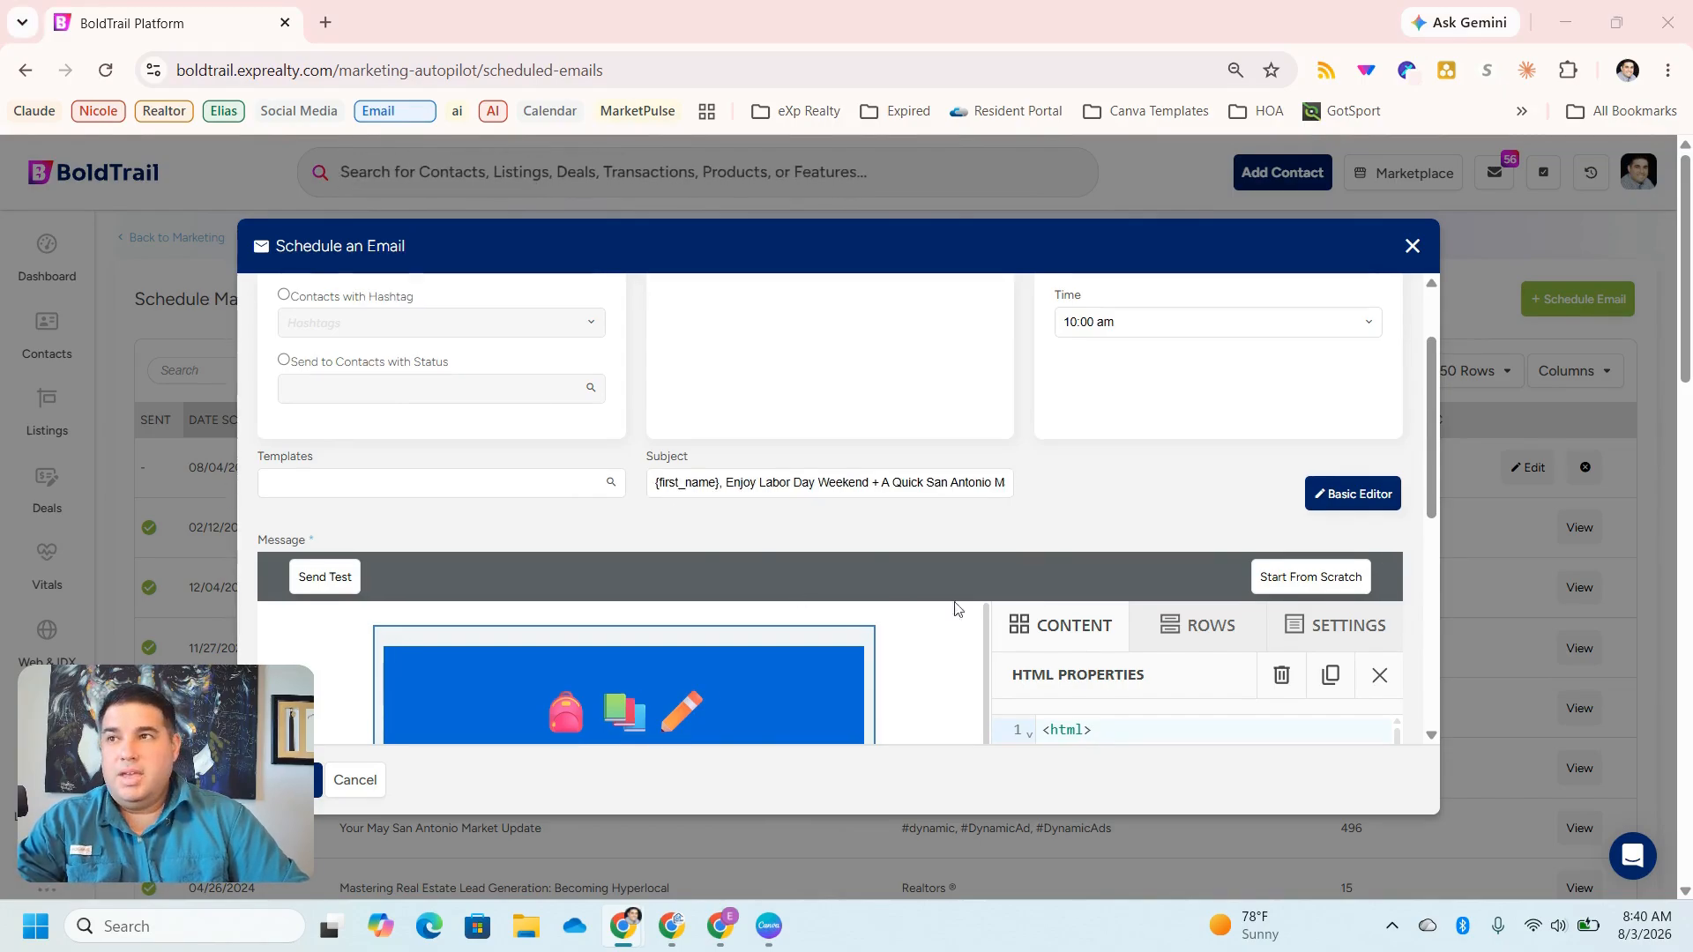
- Replace all of the HTML block's code with the copied Labor Day email code and check the top of the message
scroll(955, 605, "down", 1)
left_click(1137, 626)
key("ctrl+a")
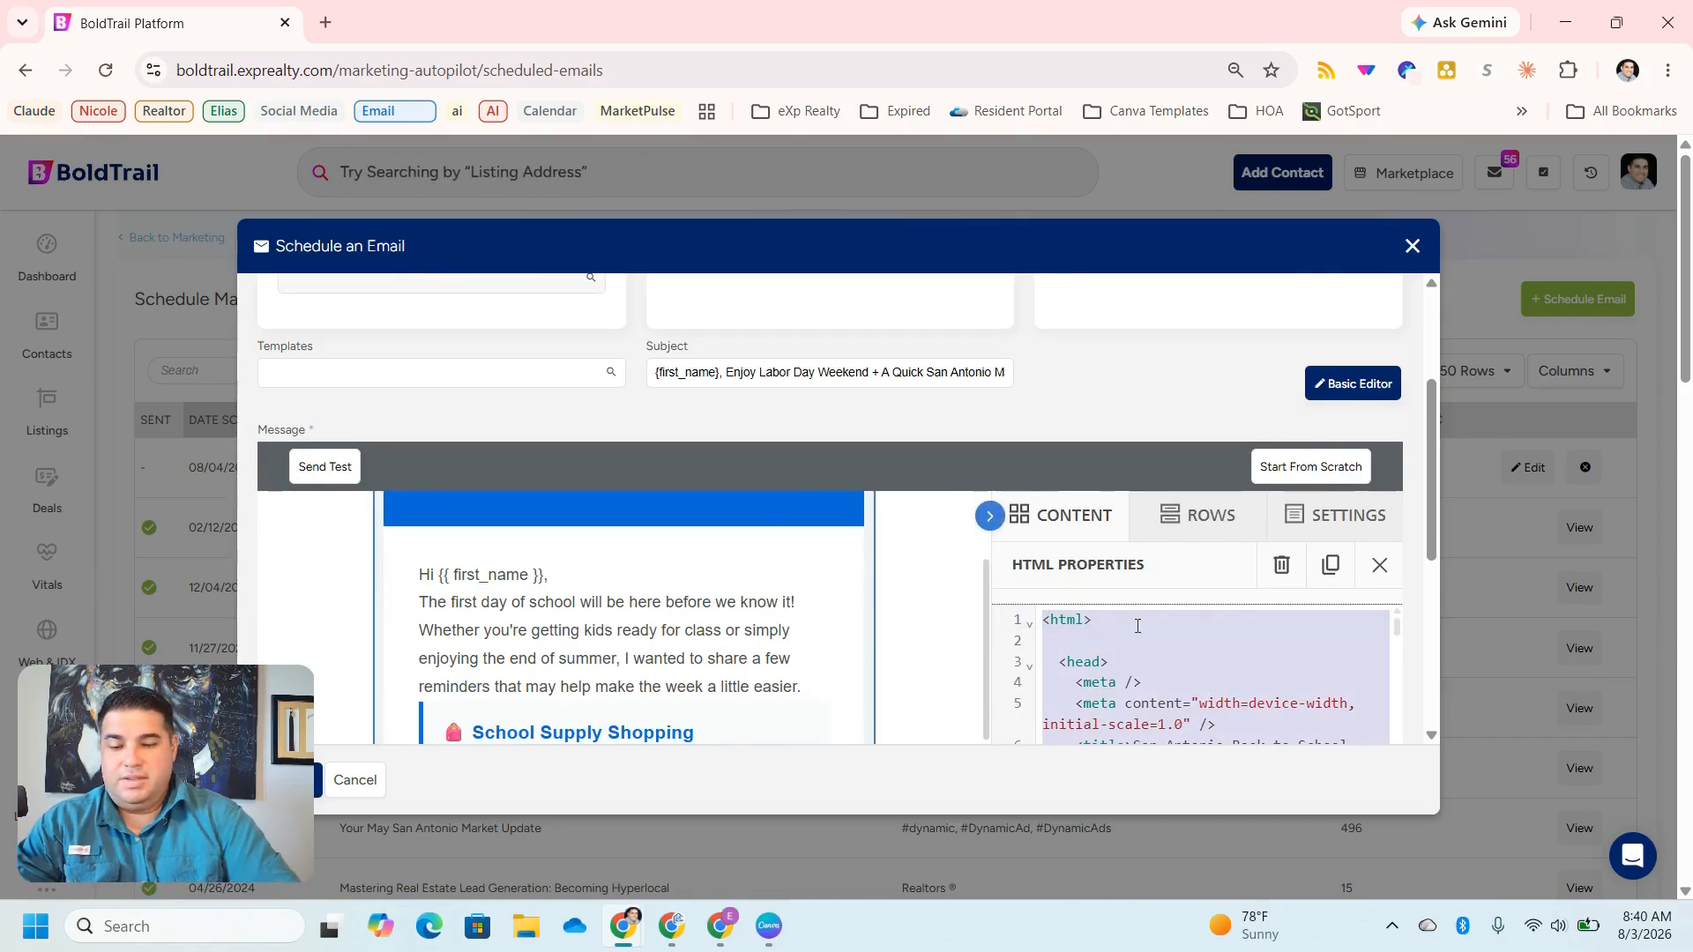
key("BackSpace")
key("ctrl+v")
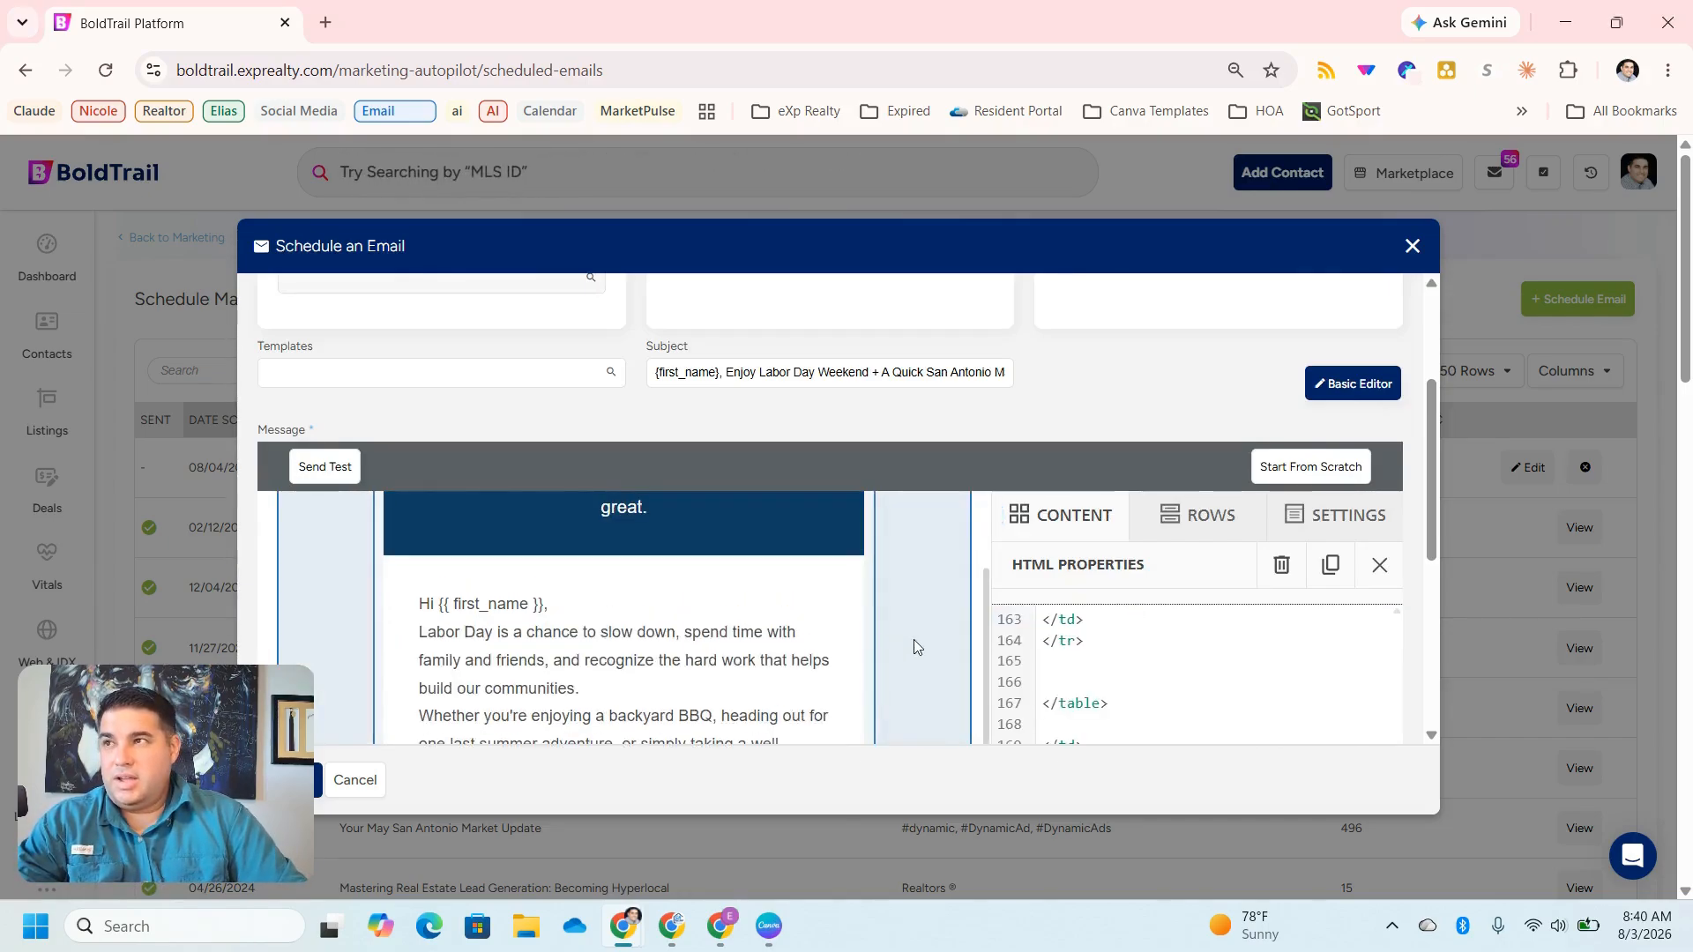
scroll(917, 647, "up", 3)
scroll(1306, 690, "up", 13)
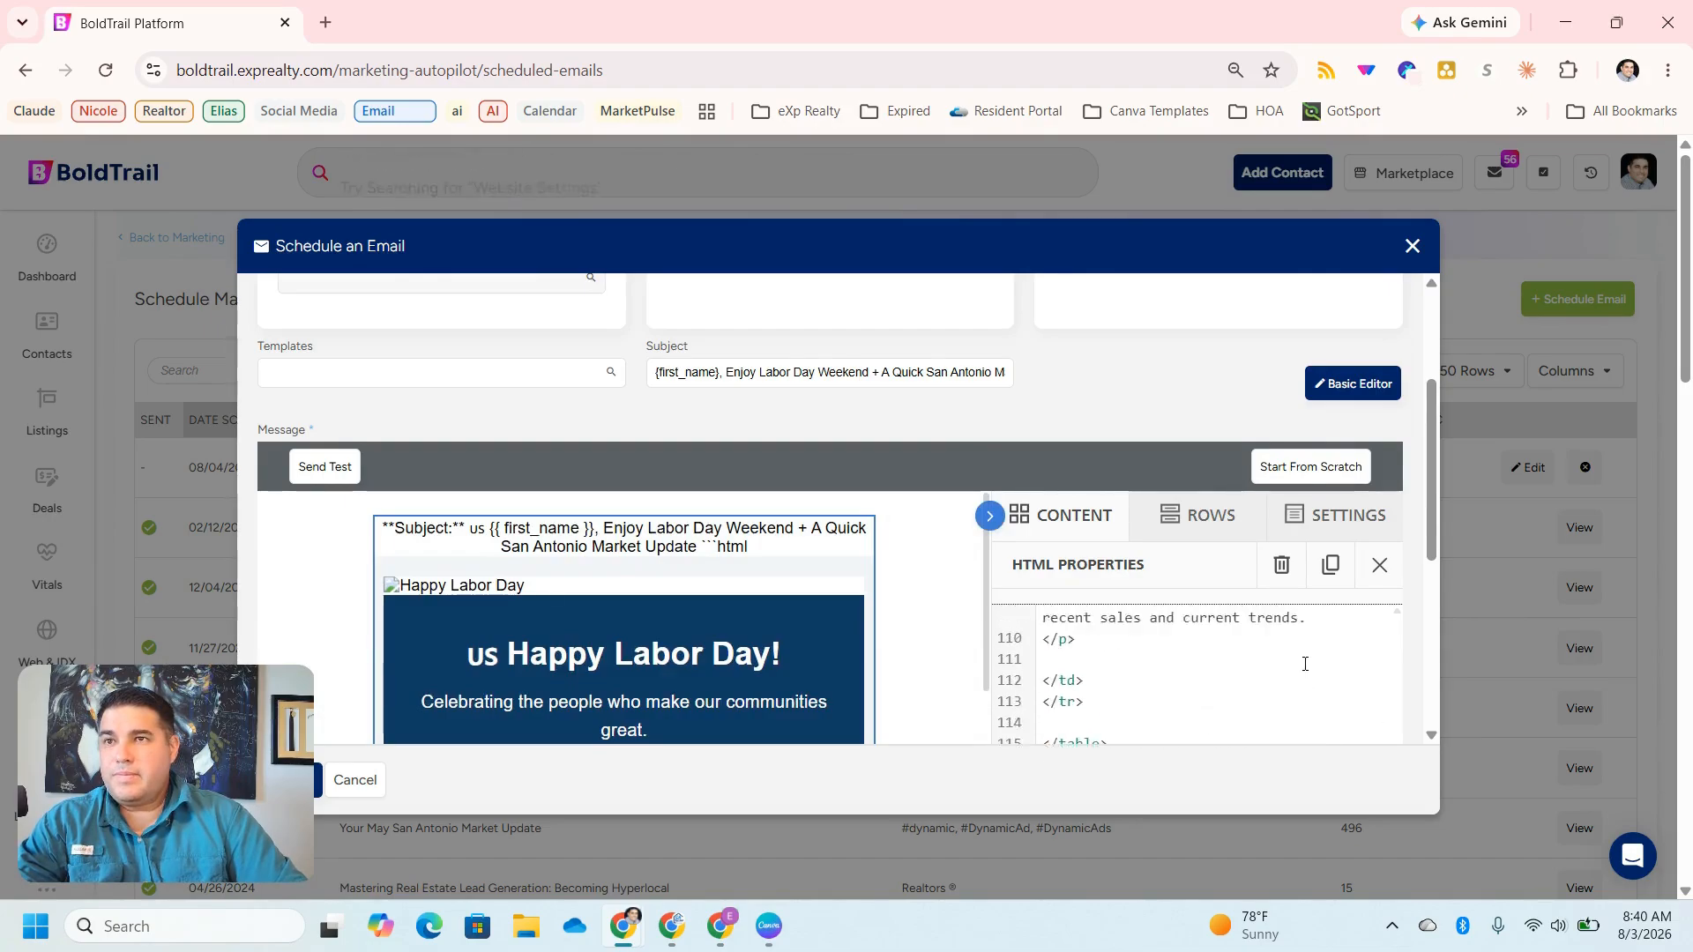
- In the expanded HTML editor, delete the stray subject line and code-fence text above the opening <html> tag, and close the editor
scroll(1307, 663, "up", 2)
scroll(1413, 575, "down", 3)
scroll(1330, 500, "up", 5)
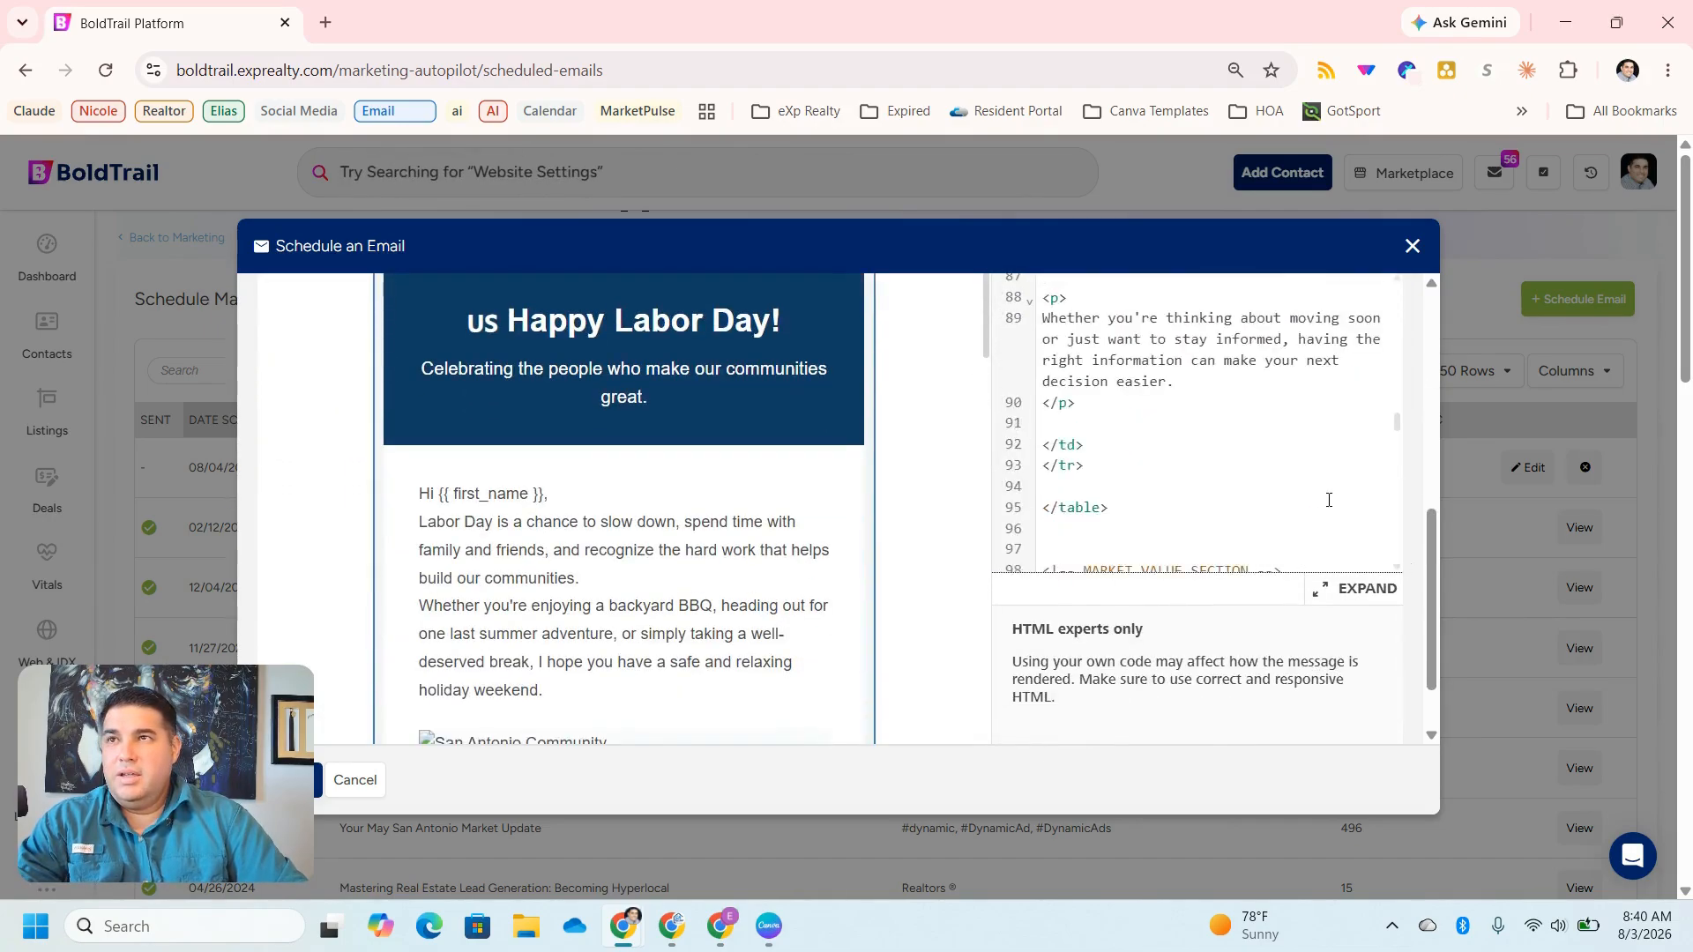
scroll(1329, 500, "up", 4)
left_click(1358, 588)
scroll(742, 553, "up", 5)
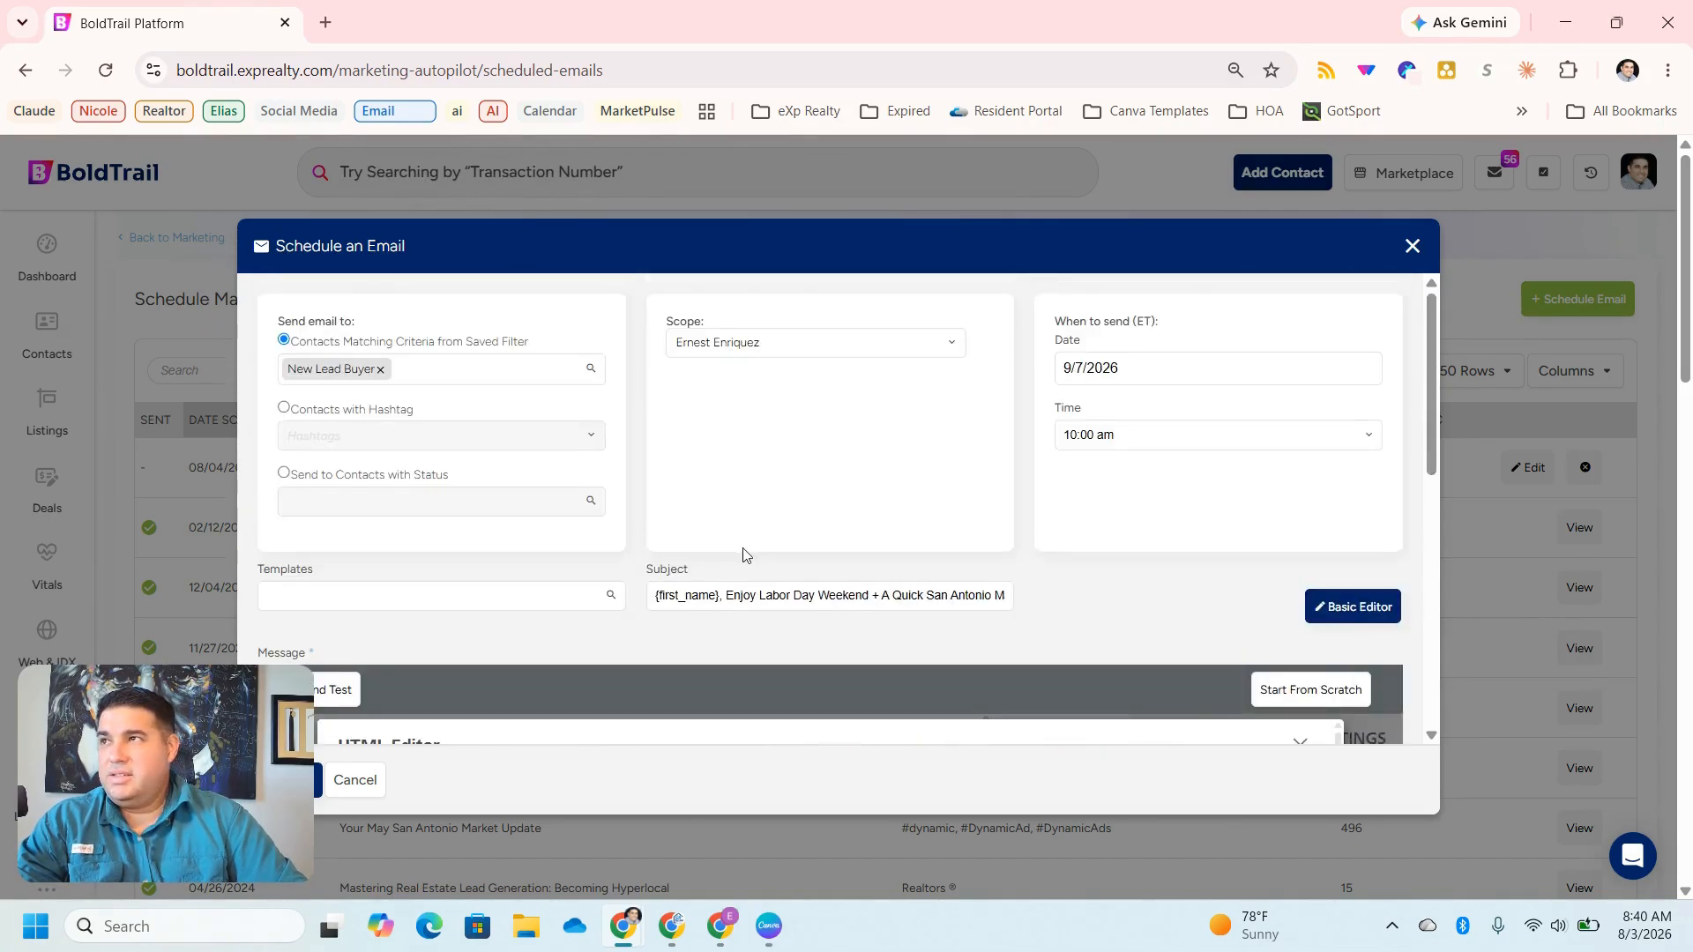
scroll(746, 555, "down", 4)
scroll(670, 551, "up", 2)
left_click_drag(450, 627, 368, 565)
key("BackSpace")
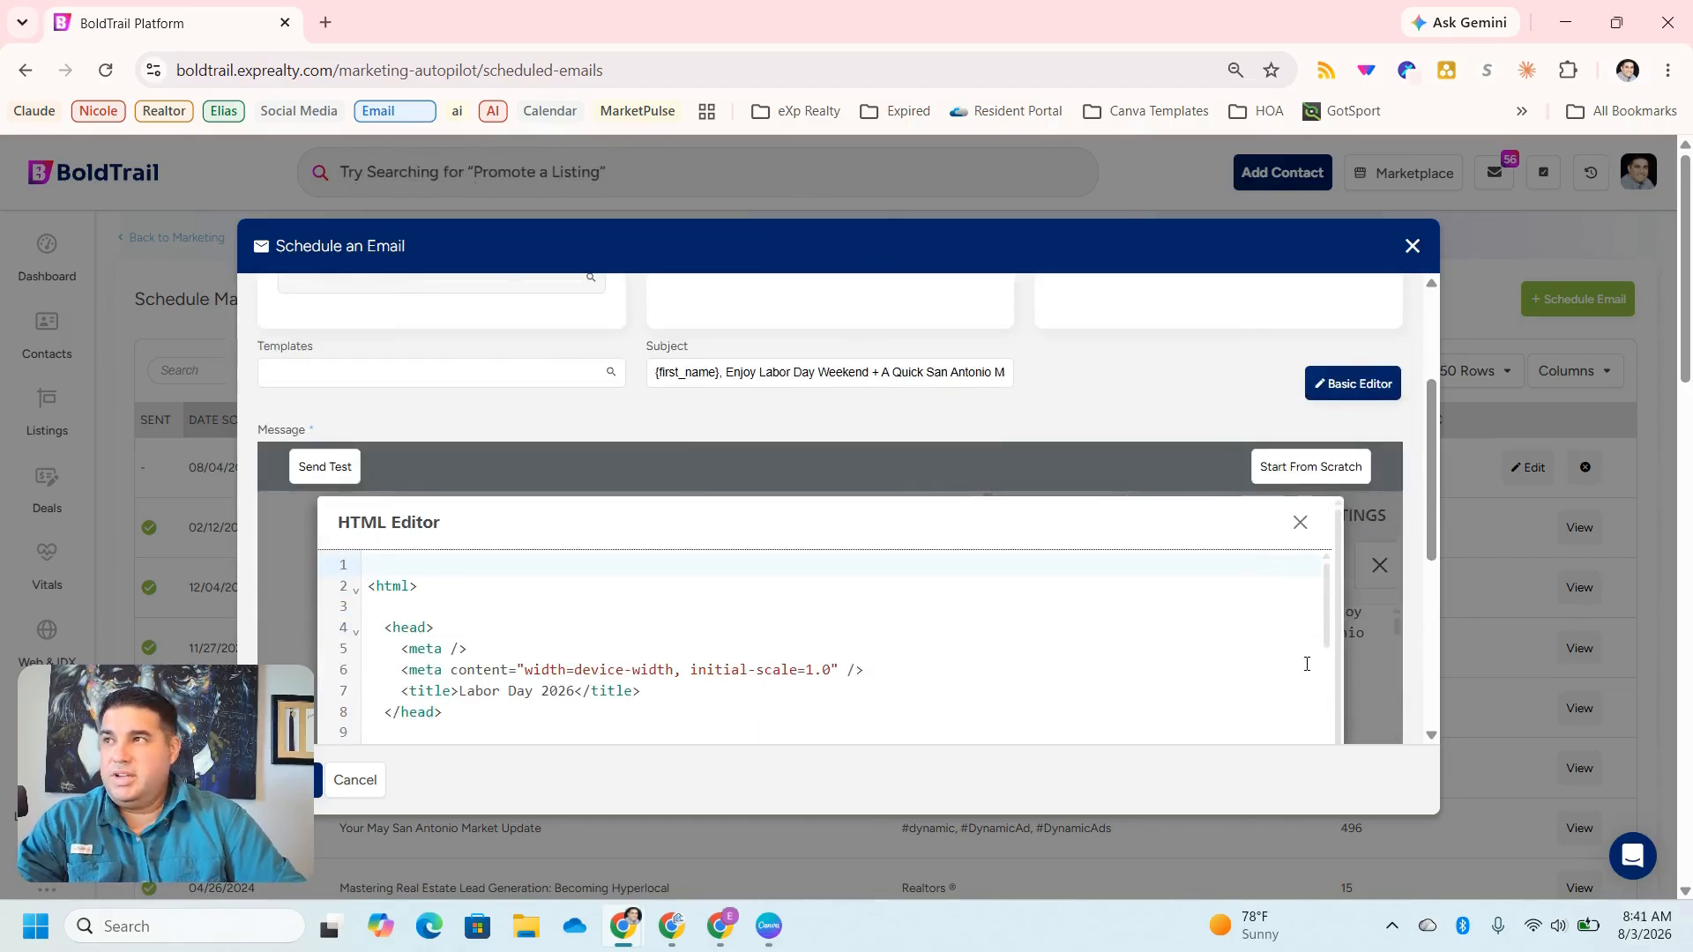
left_click(1299, 524)
- Read through the Labor Day message from its header to the signature and disclaimer, and return to the scheduling details
scroll(1175, 538, "up", 5)
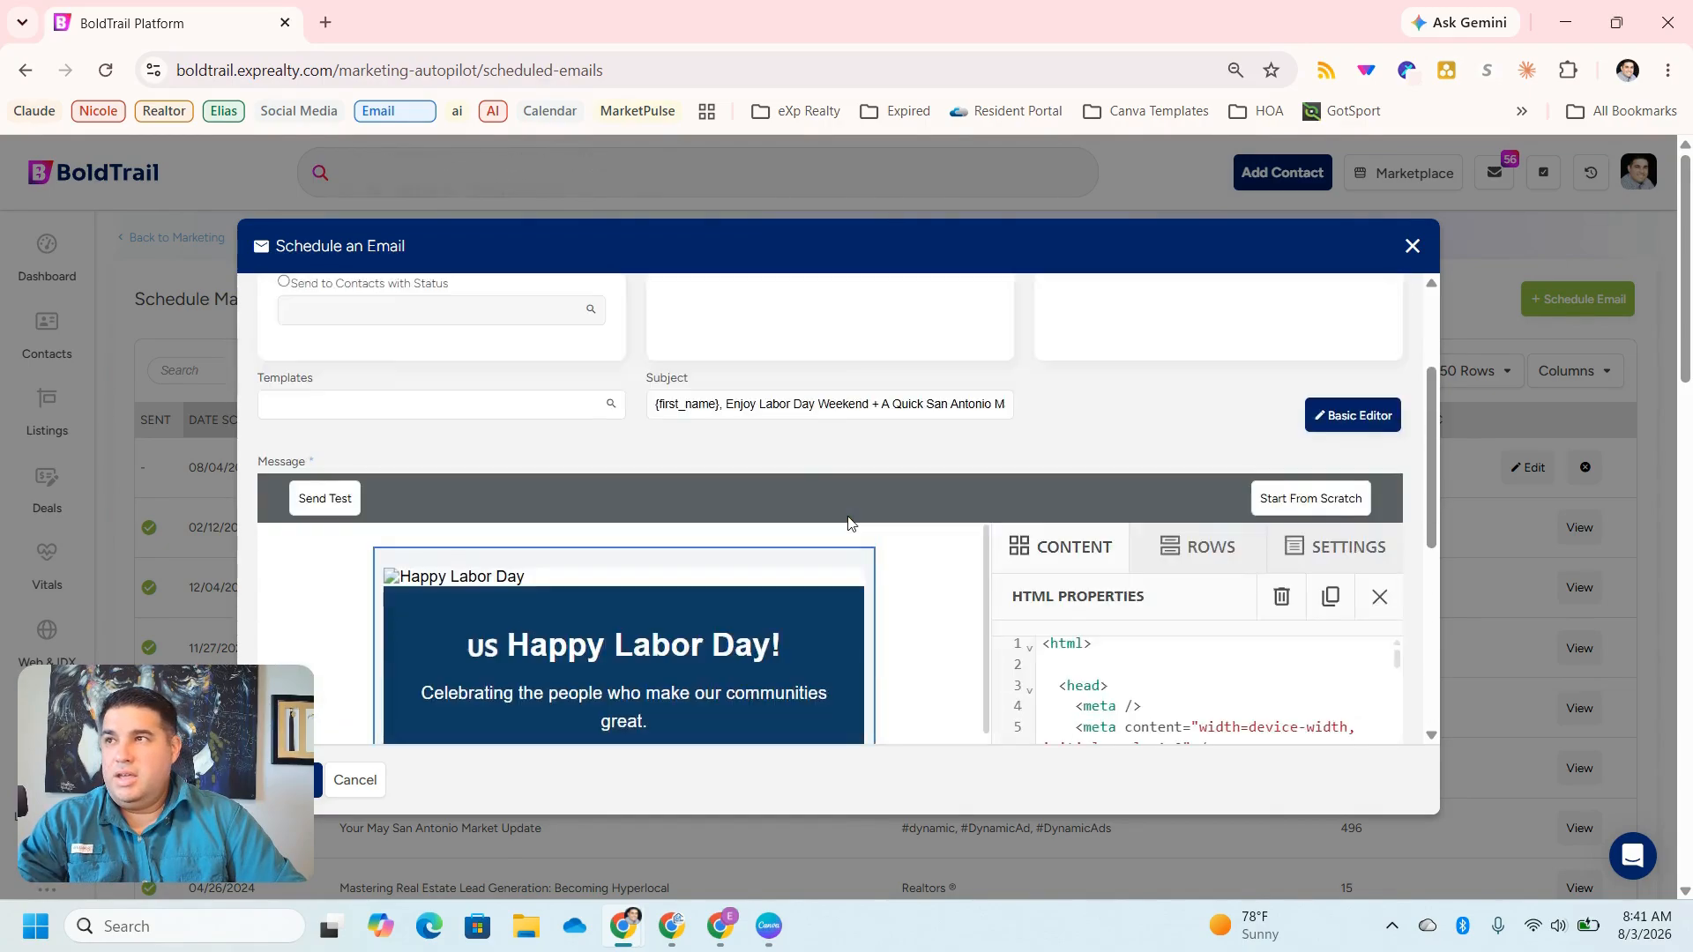
scroll(848, 522, "down", 3)
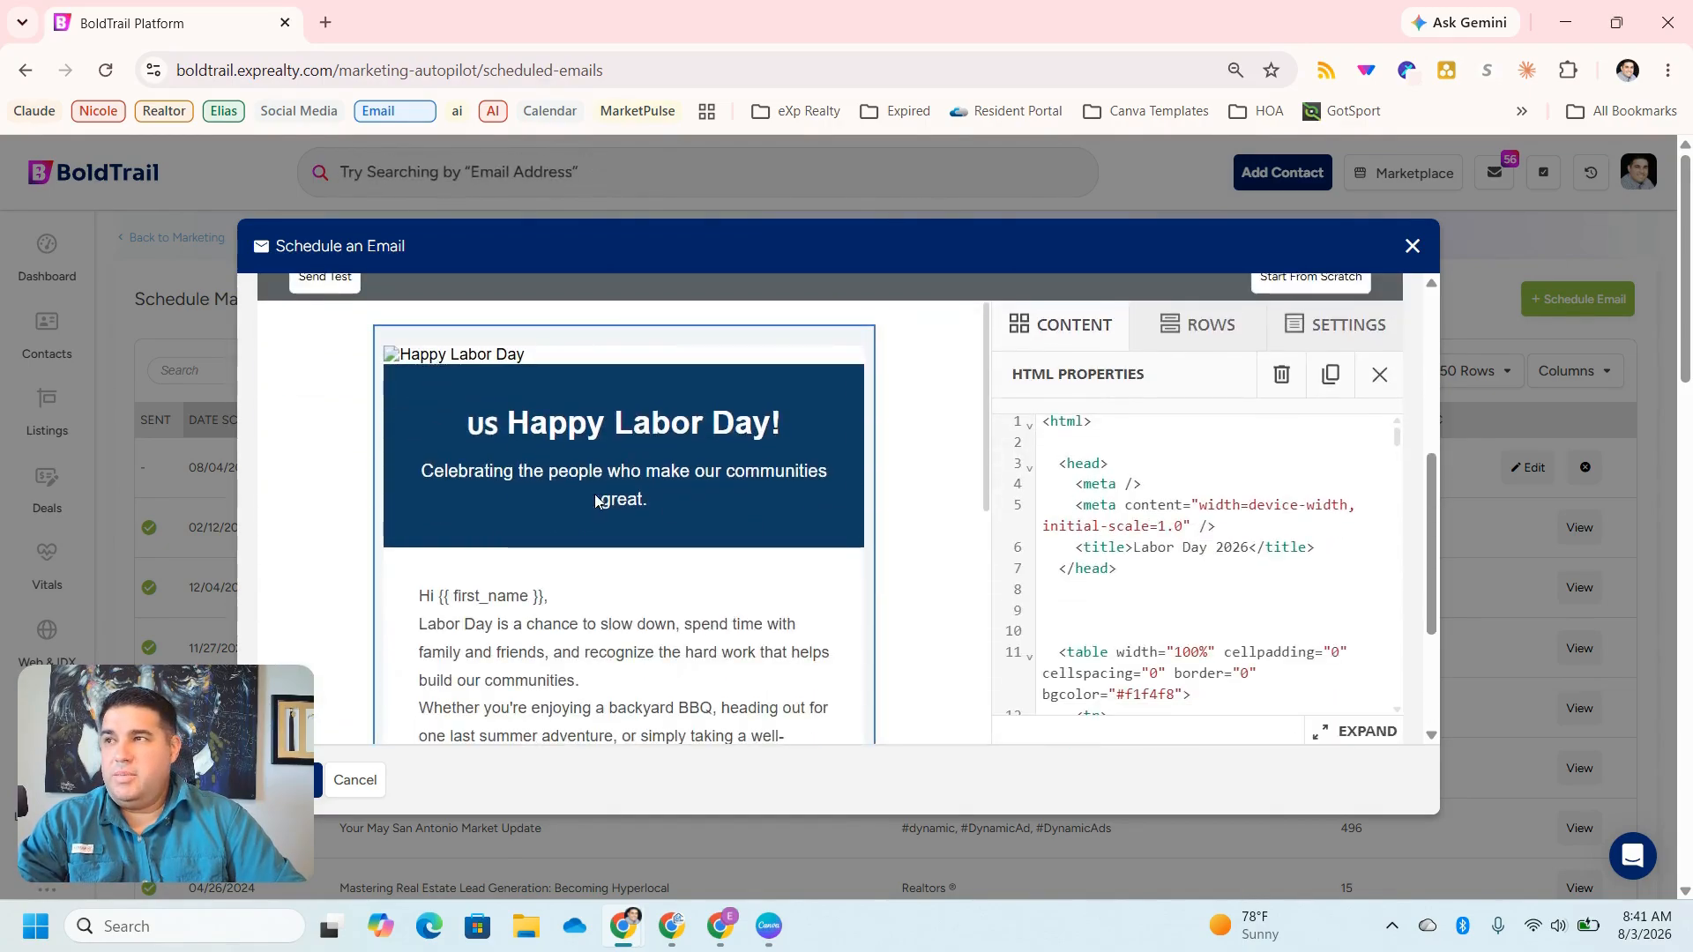
scroll(596, 501, "down", 10)
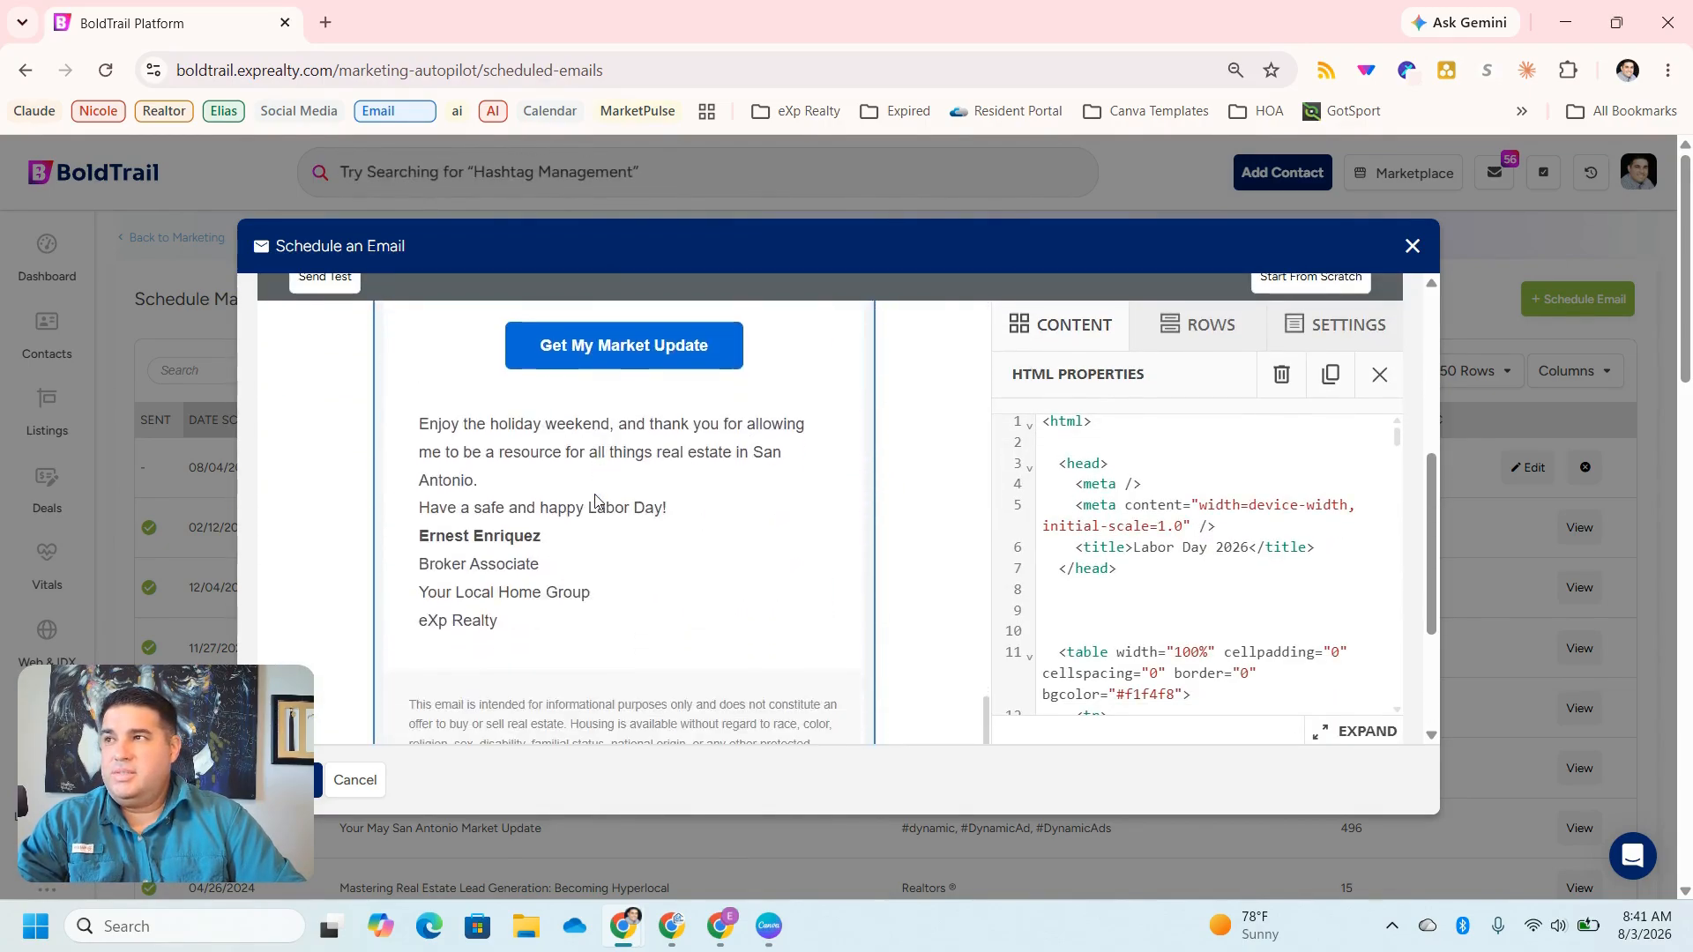
scroll(608, 490, "up", 15)
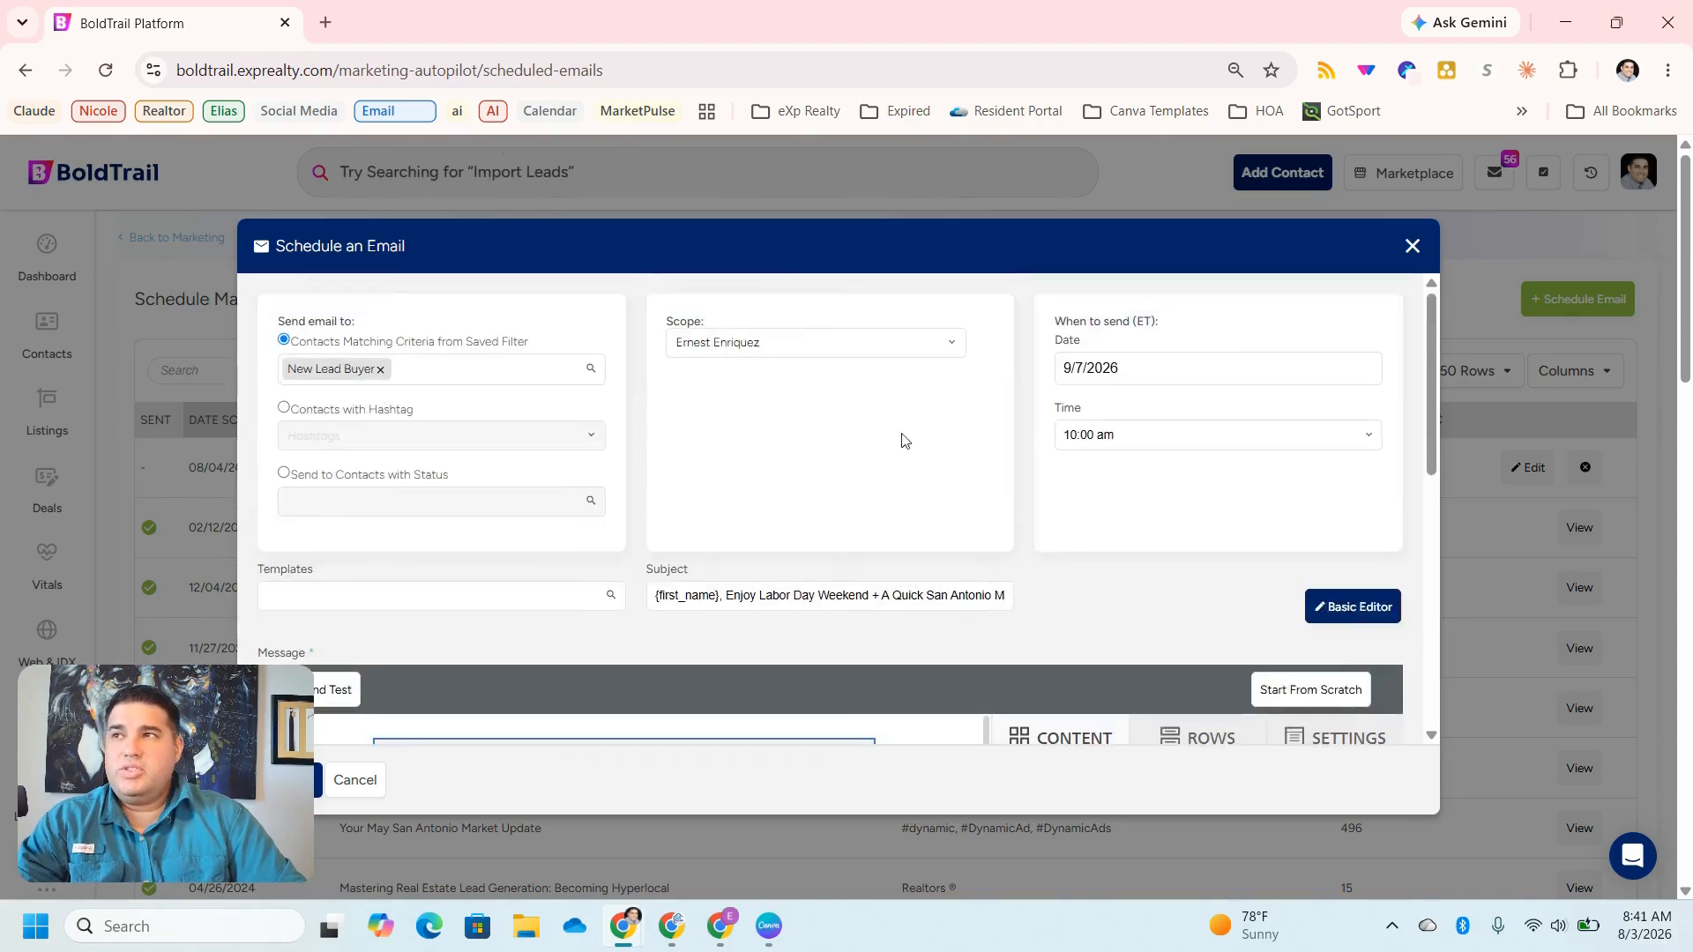
- Find the holiday templates with "hol", apply "Holiday - Thanksgiving 1" to the email, and review its message
left_click(388, 603)
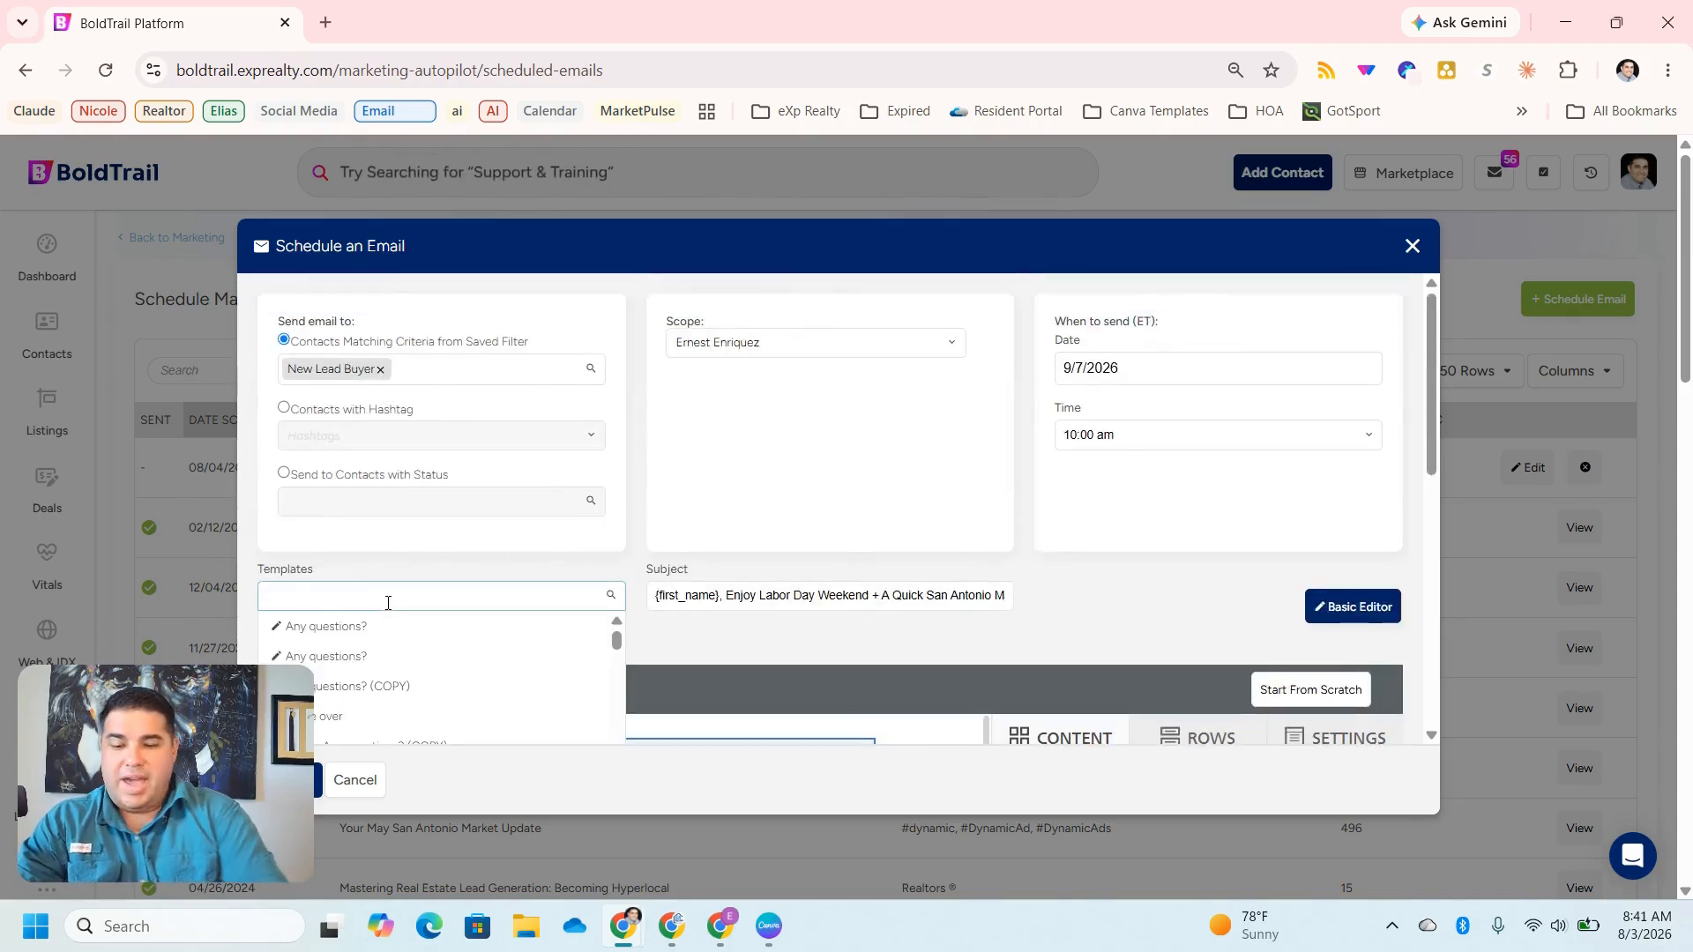
type("hol")
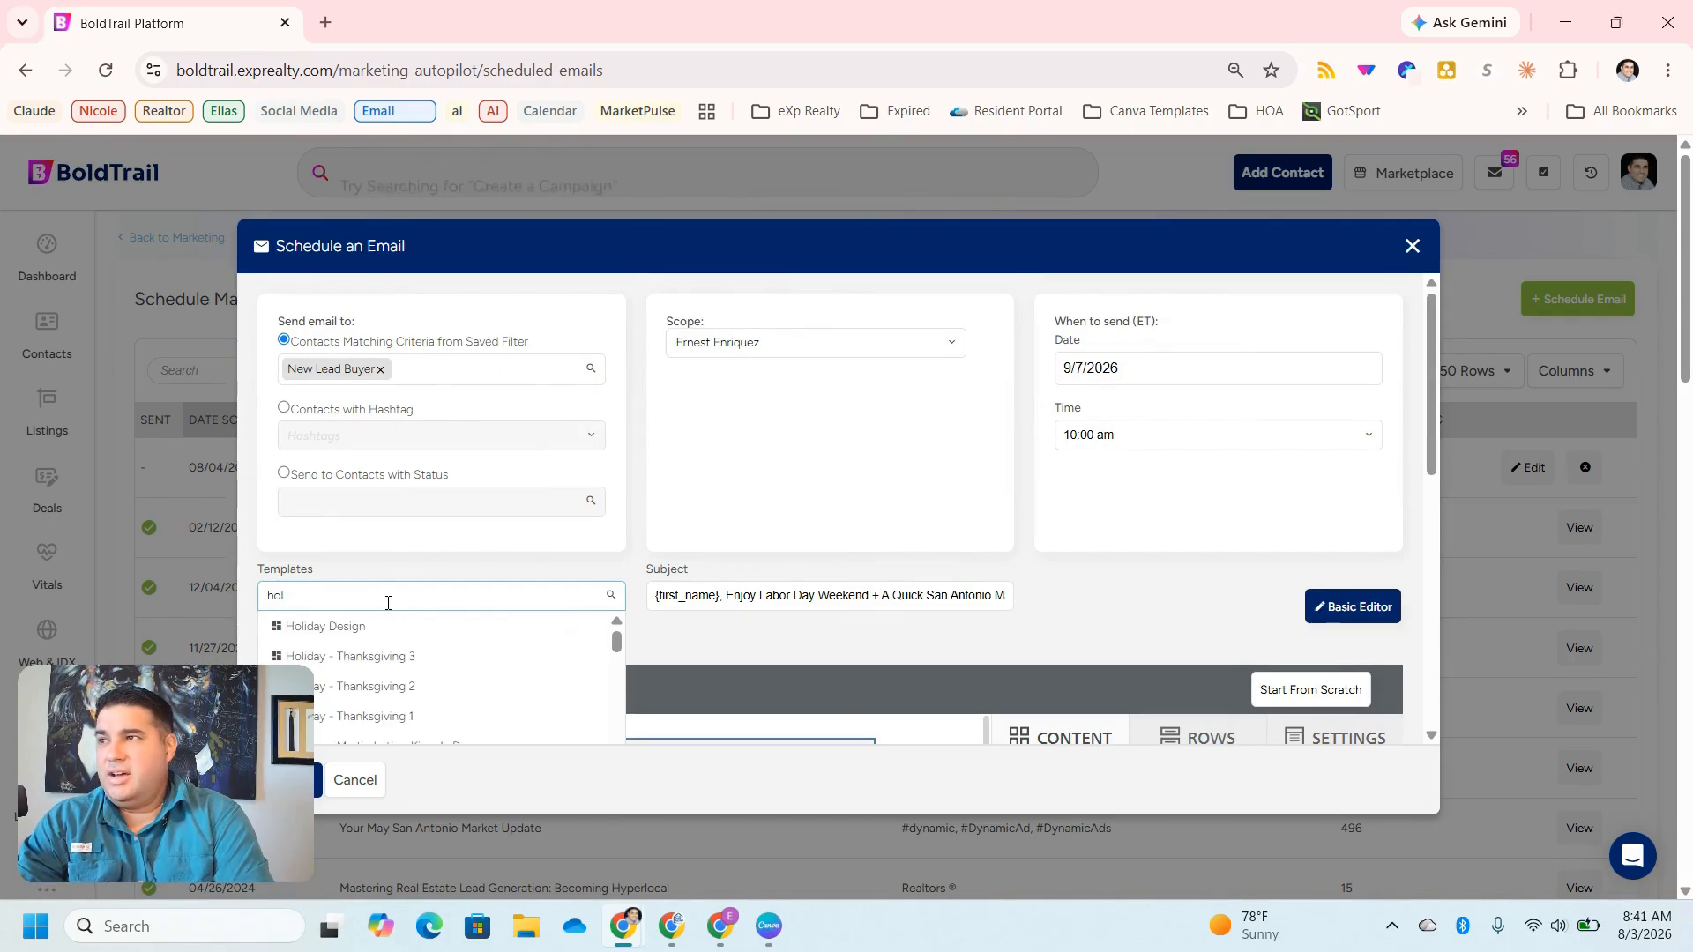
left_click(470, 712)
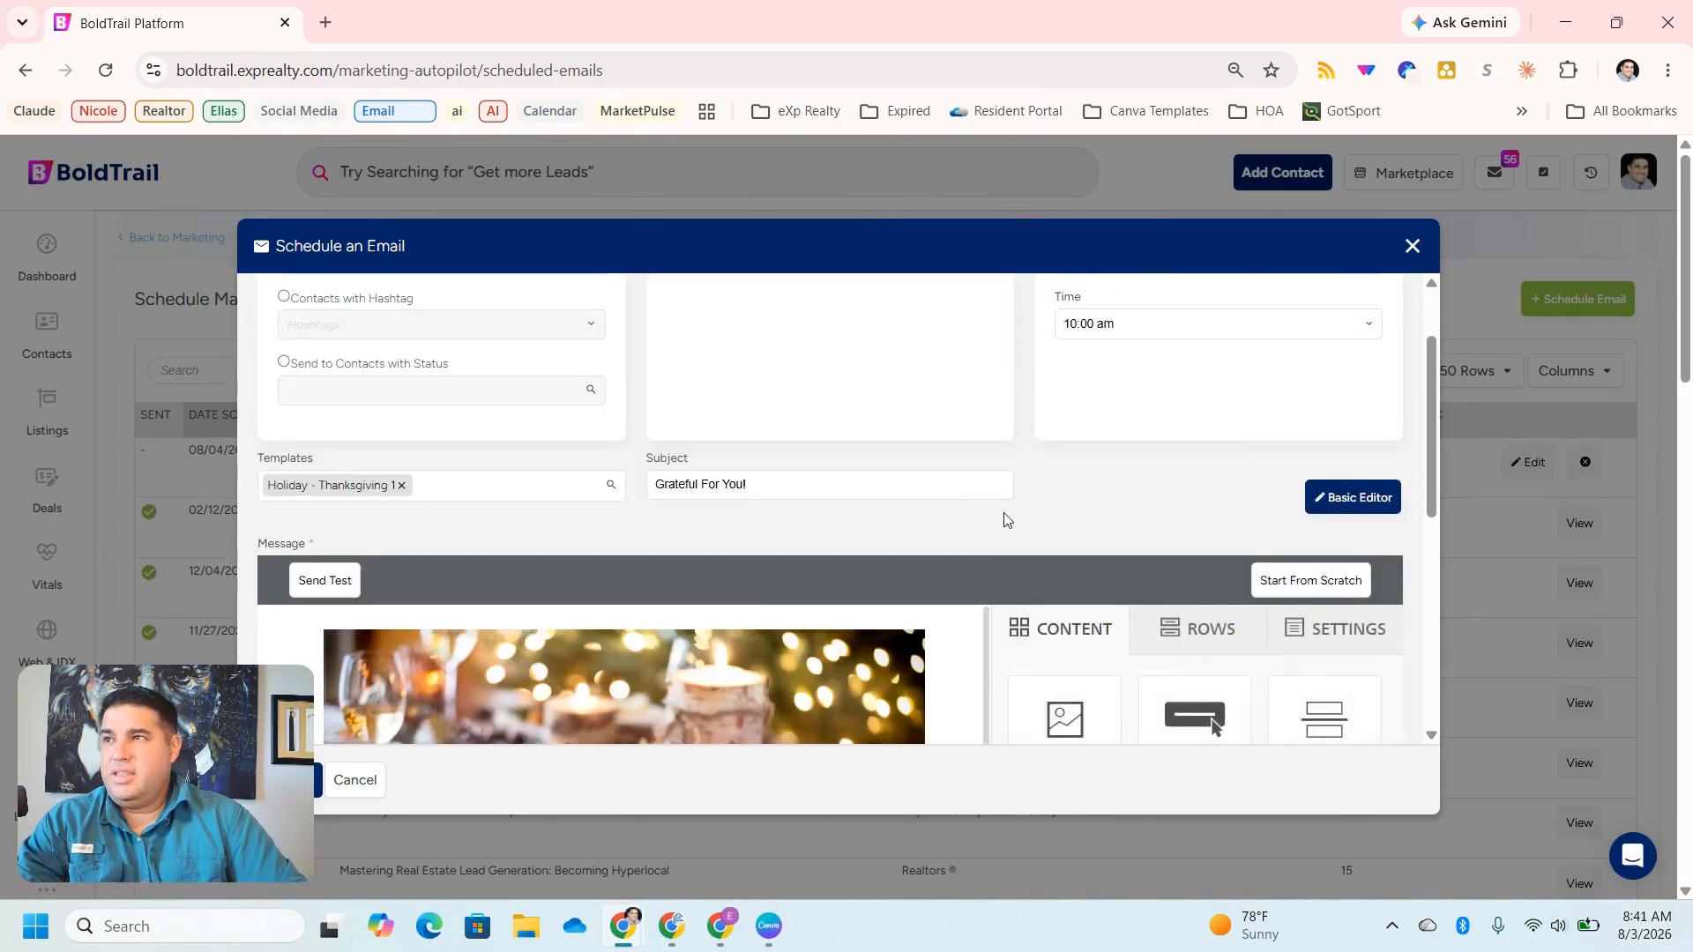
scroll(1005, 519, "down", 5)
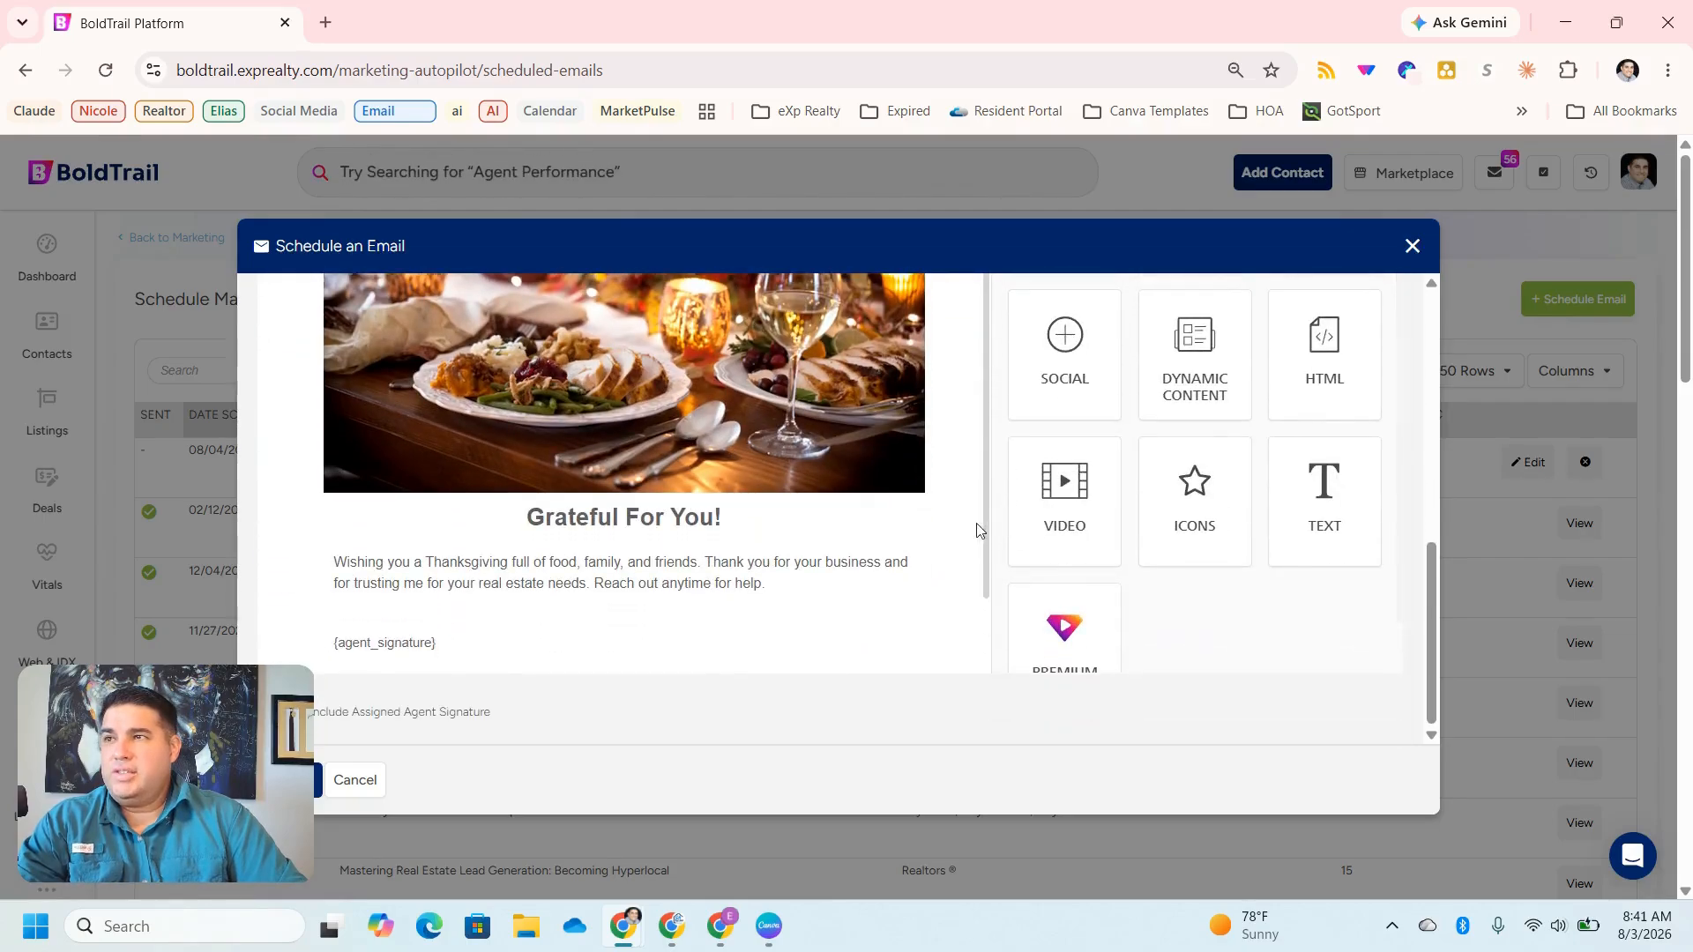
scroll(976, 530, "down", 2)
scroll(989, 535, "up", 2)
scroll(1071, 526, "up", 1)
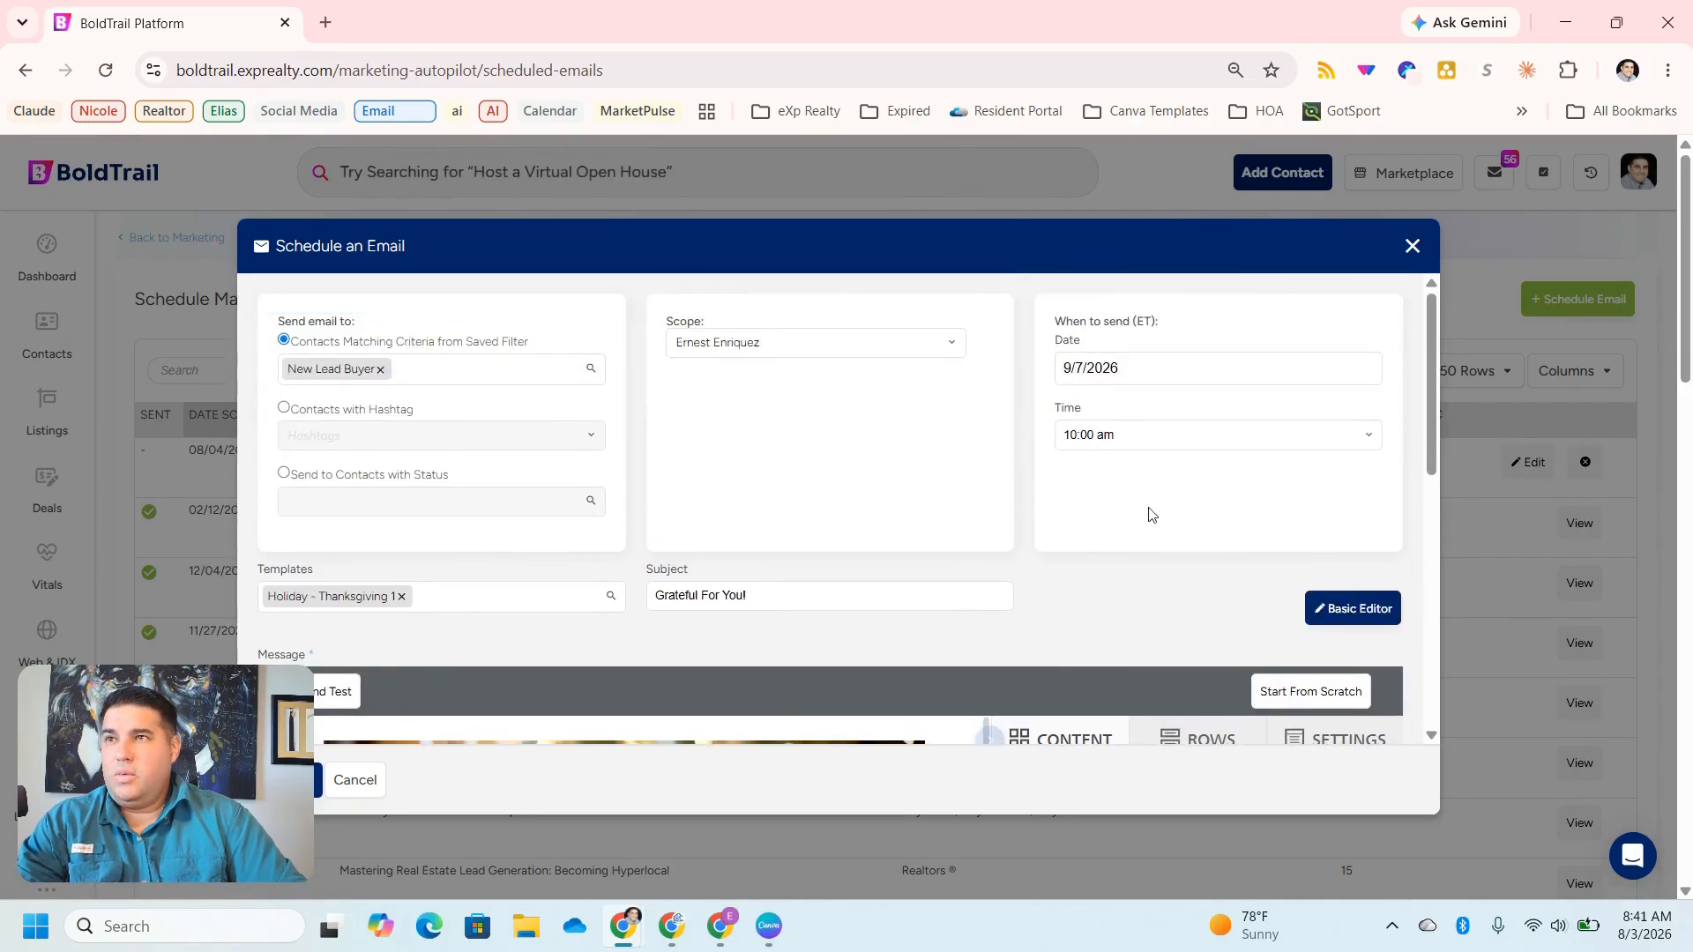
- Set the Thanksgiving email's send date to November 26, 2026
left_click(1147, 363)
left_click(974, 395)
left_click(974, 395)
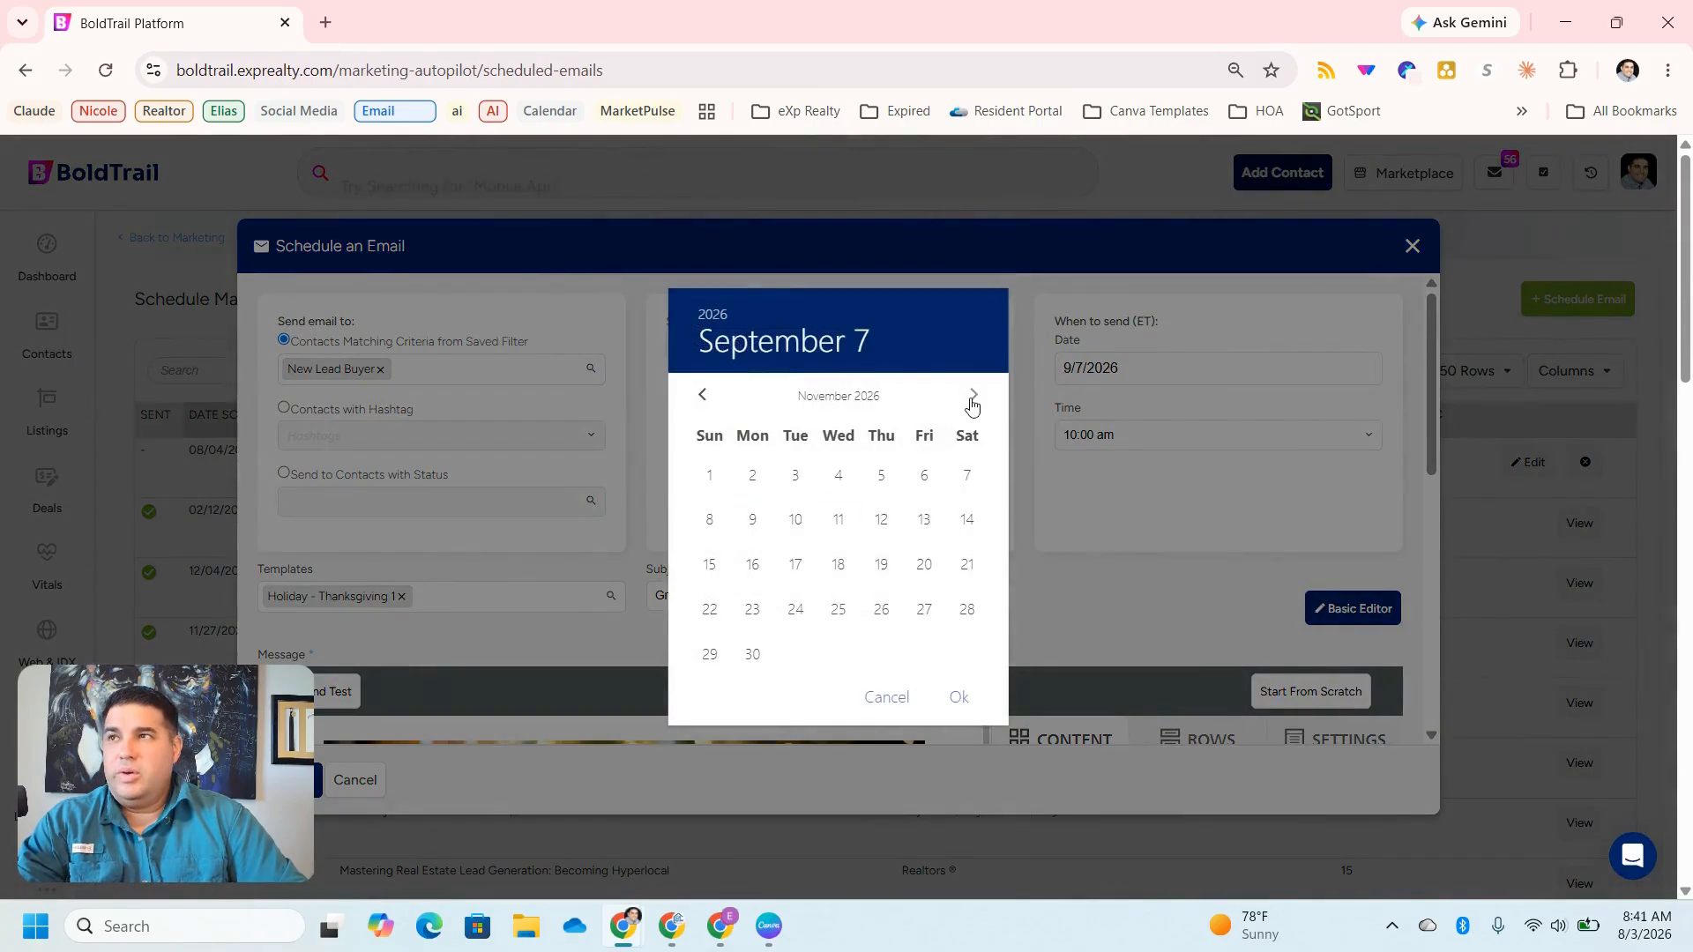
left_click(973, 395)
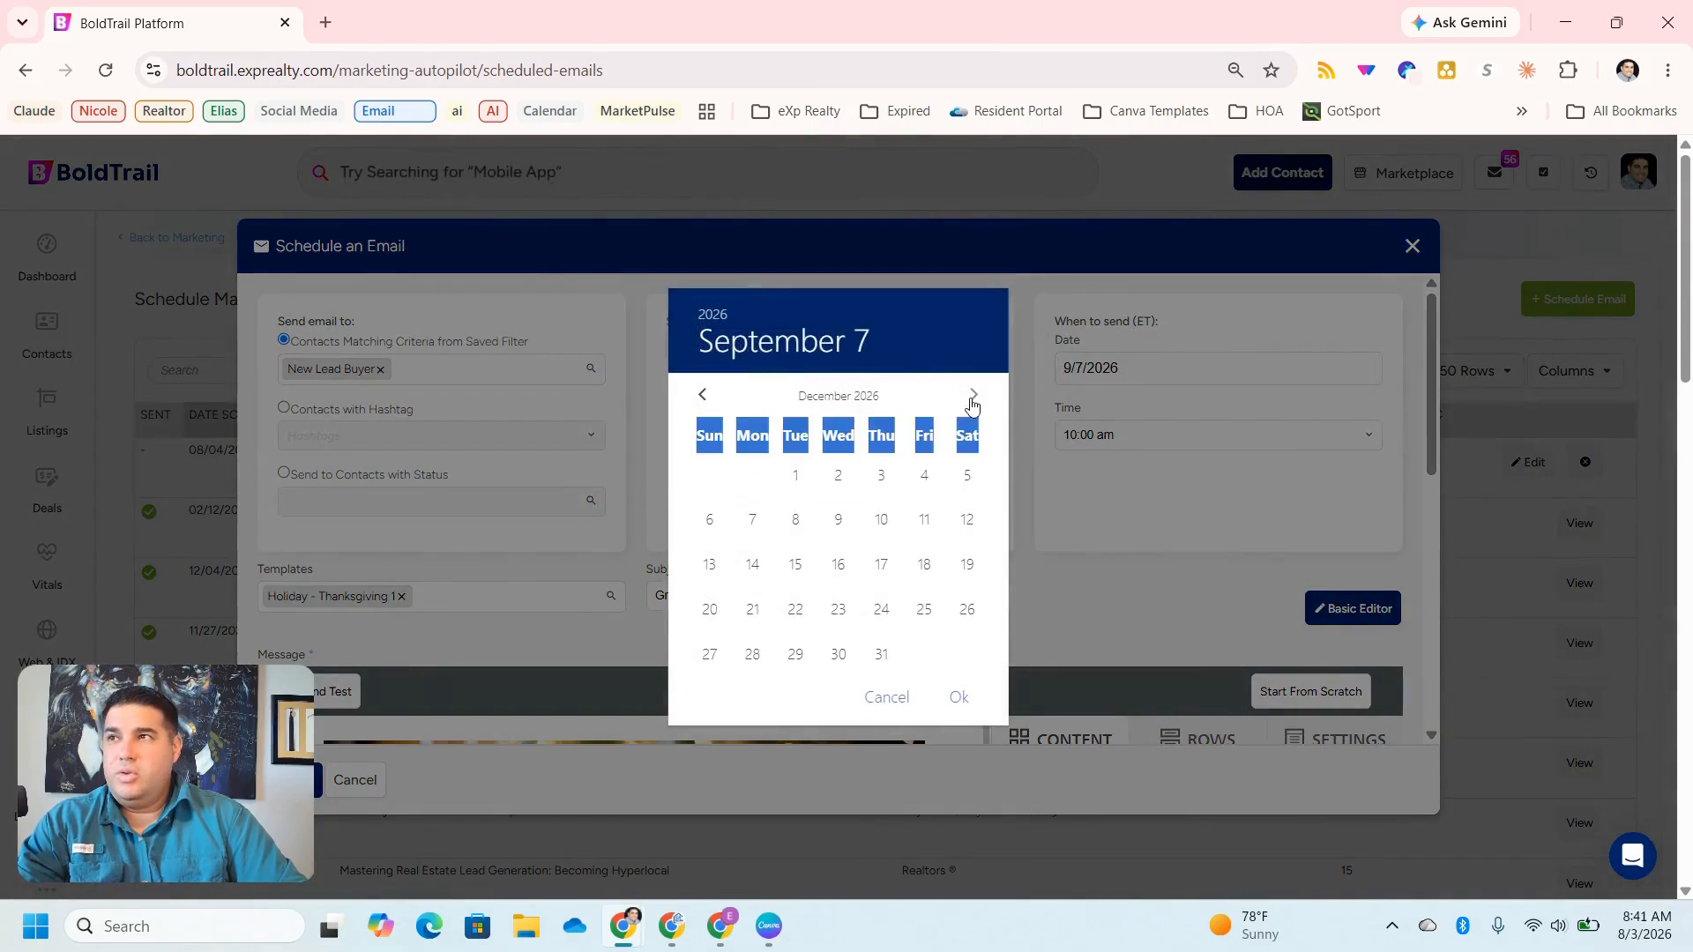
left_click(700, 395)
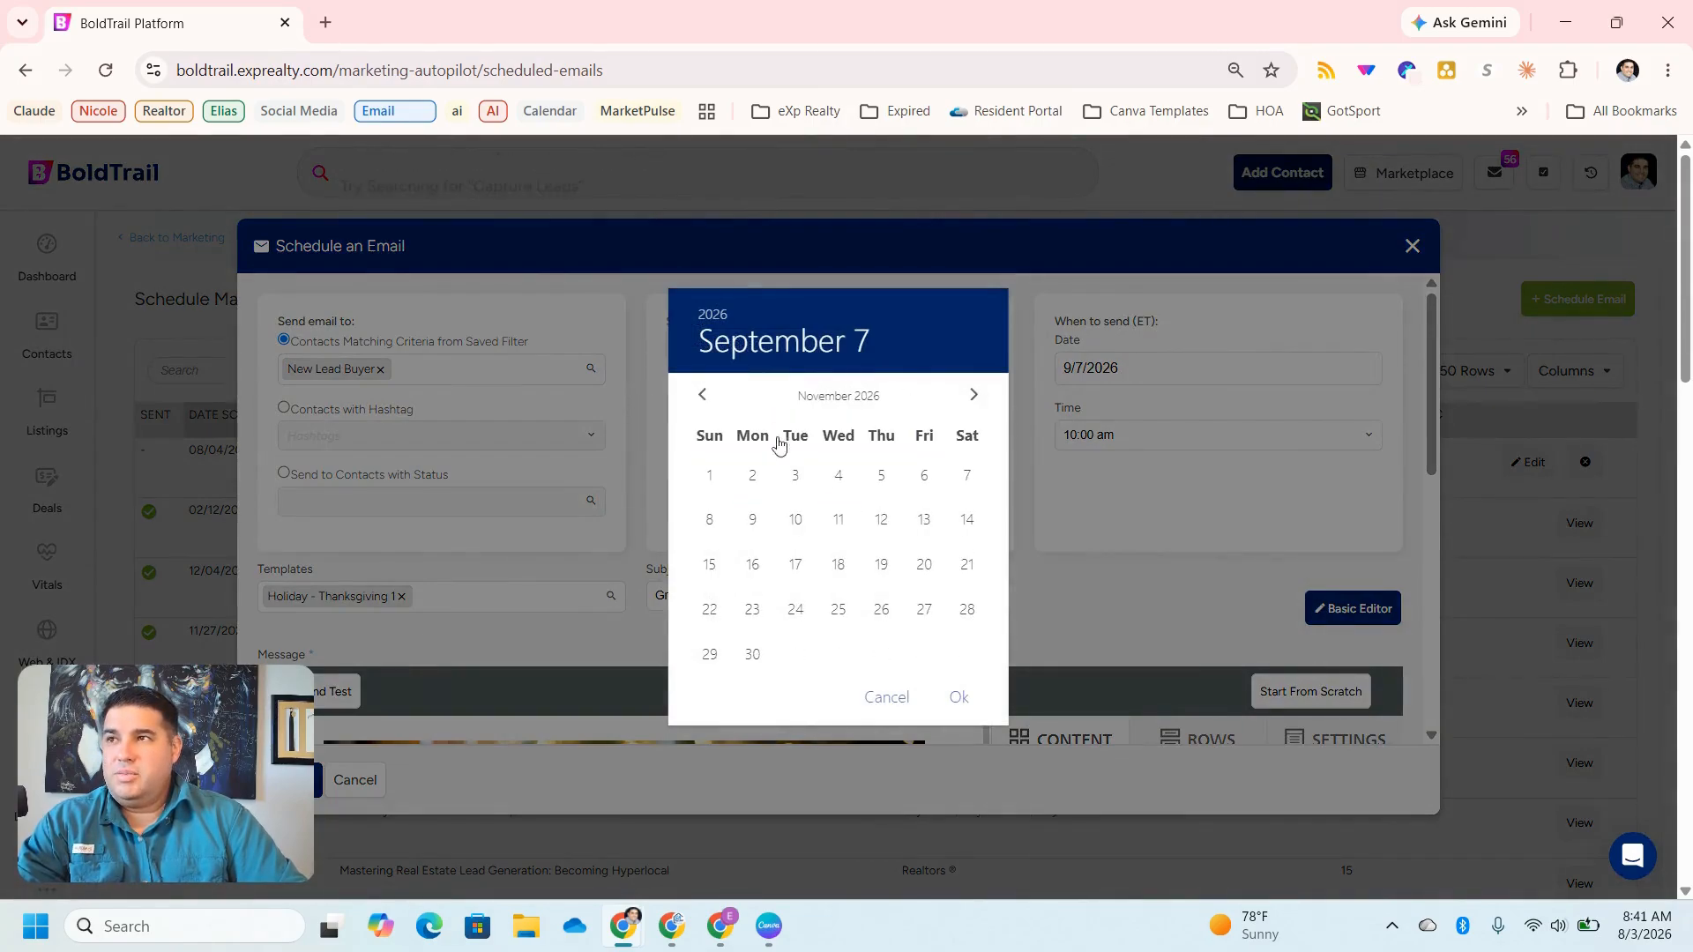
left_click(881, 611)
left_click(959, 698)
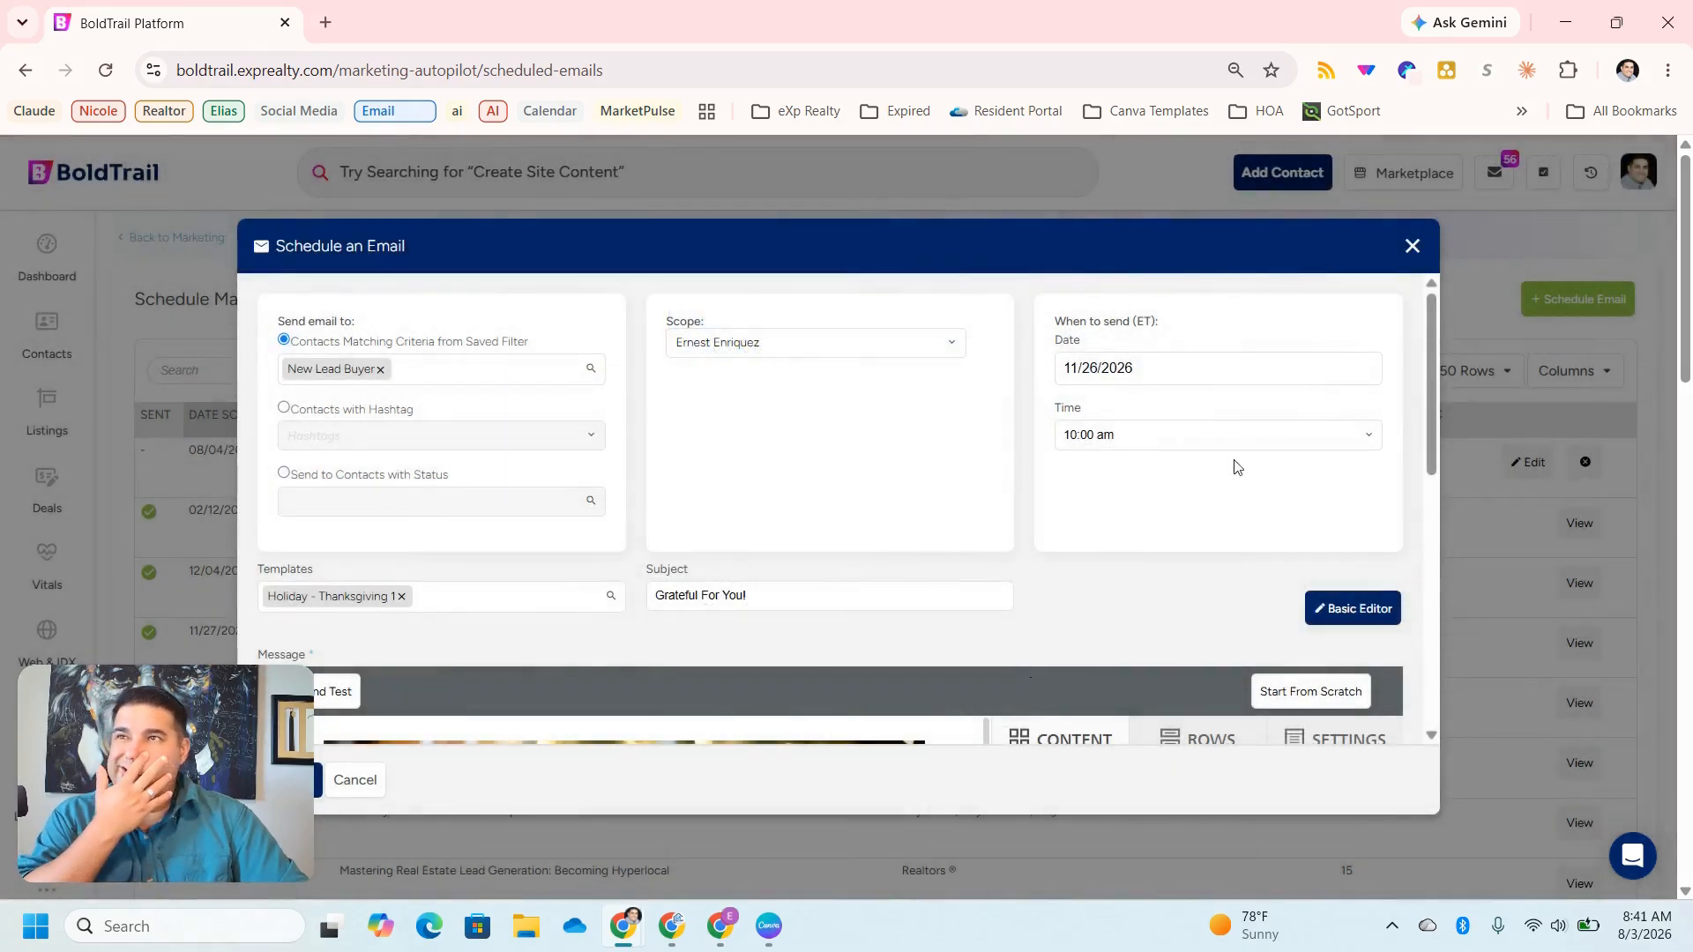
- Set the Thanksgiving email's send time to 9:00 am and look over the message
left_click(1241, 440)
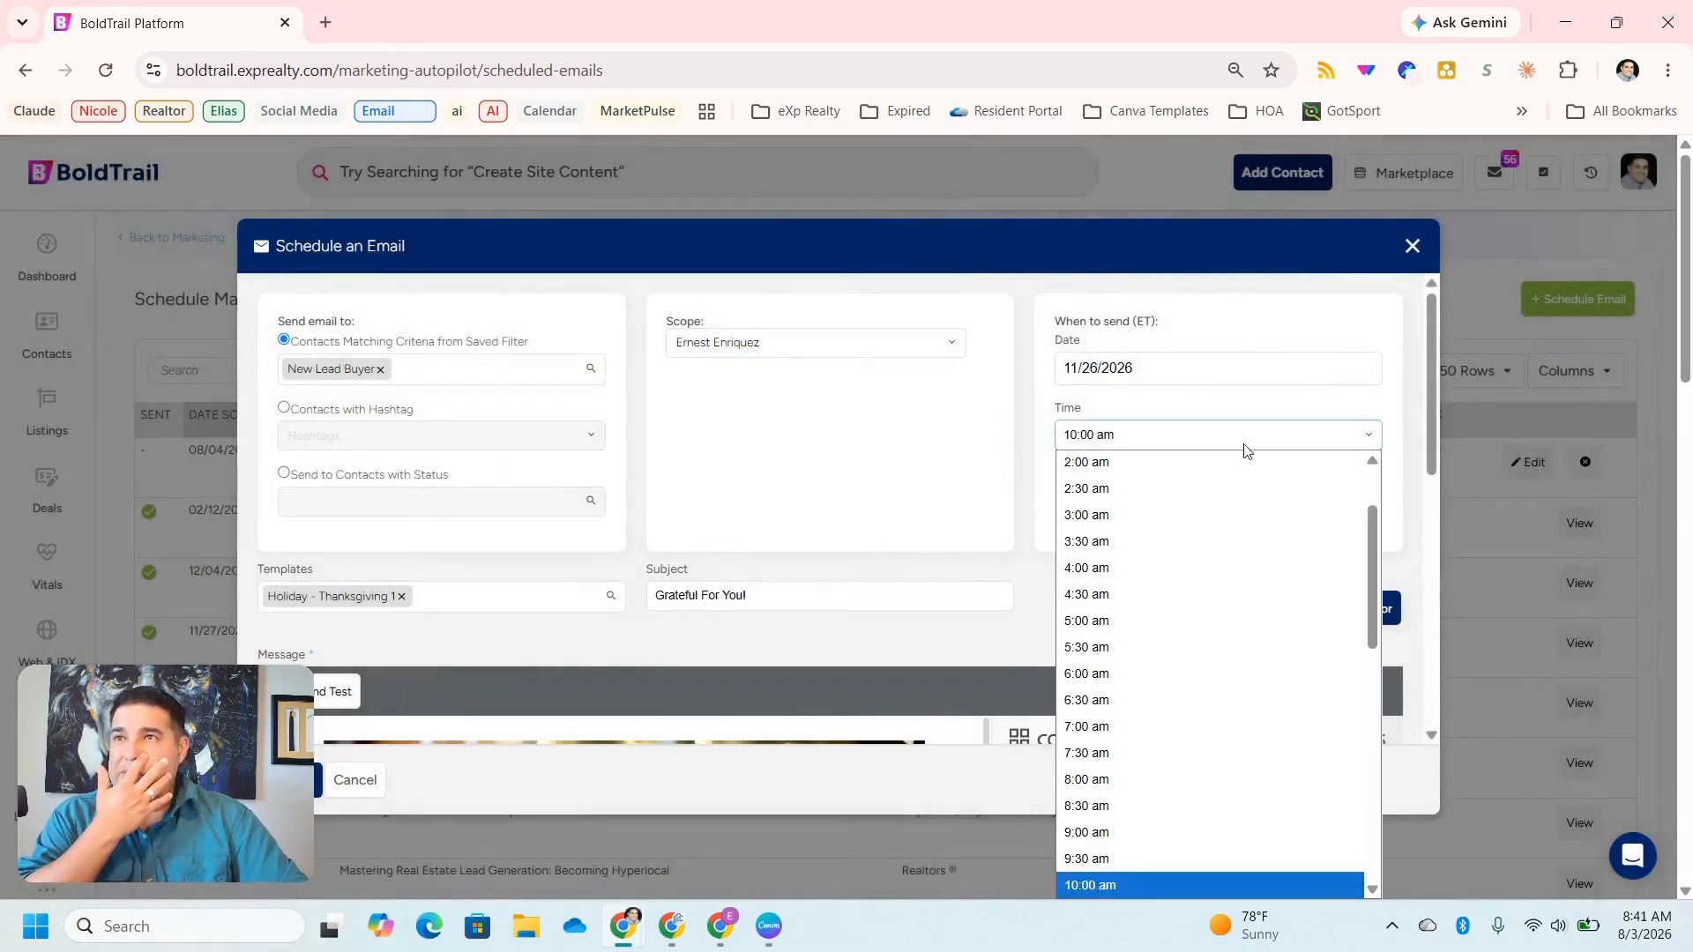
left_click(1192, 824)
scroll(1181, 613, "down", 5)
scroll(1178, 608, "down", 3)
scroll(997, 506, "up", 5)
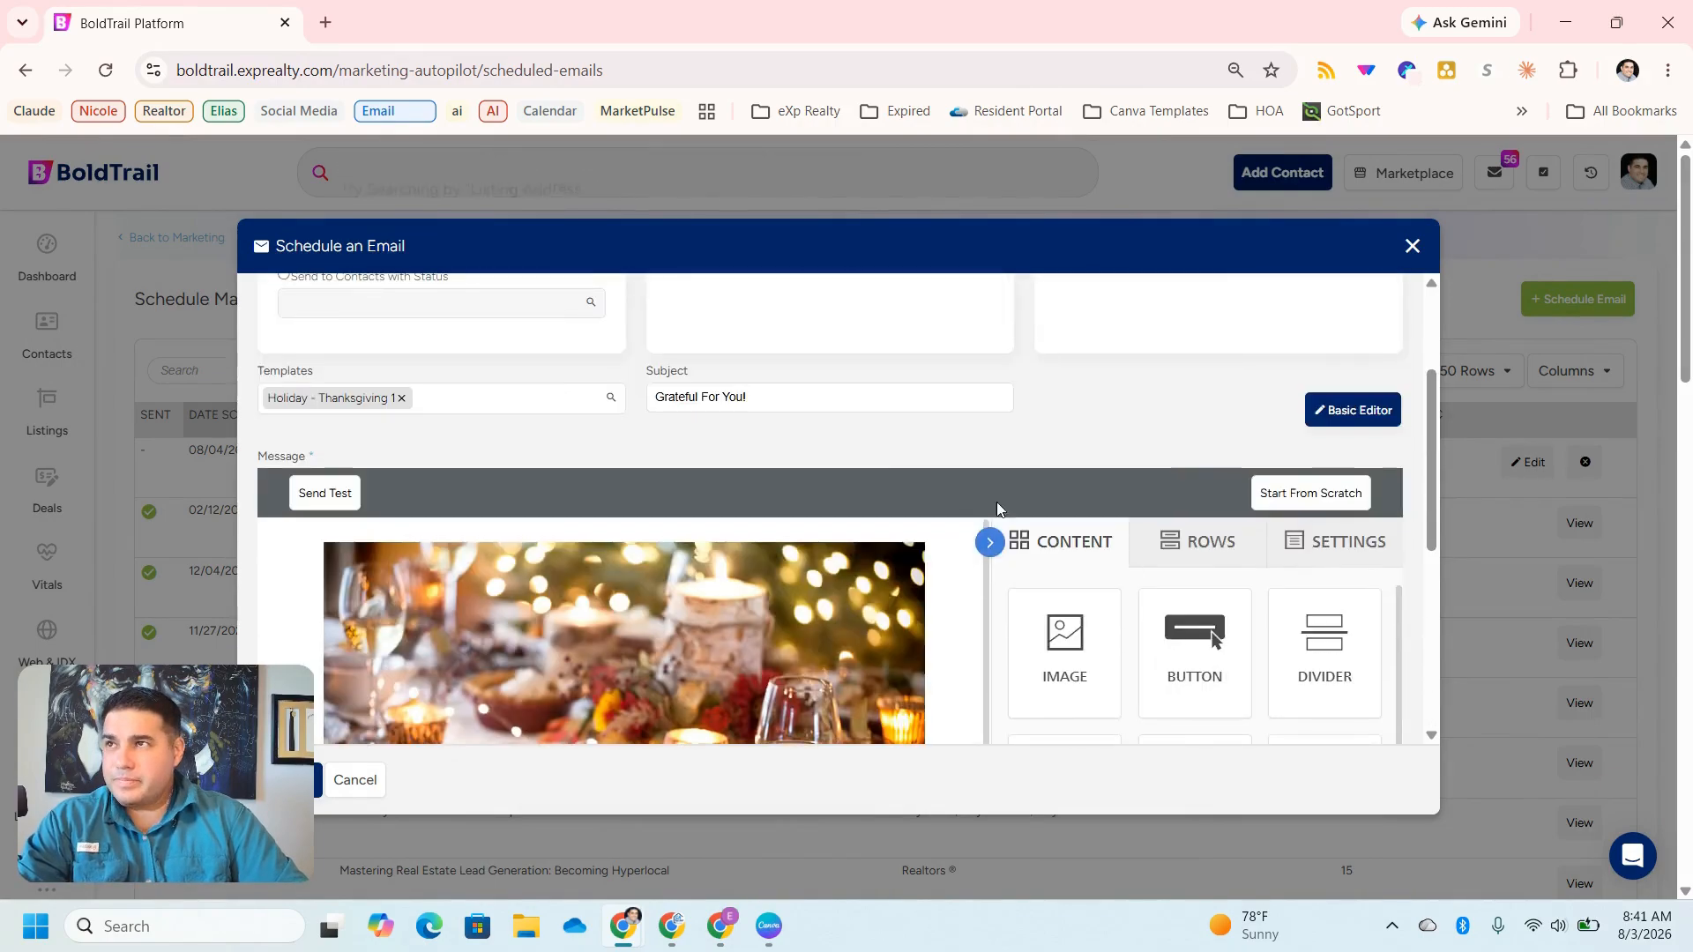
scroll(720, 414, "up", 2)
scroll(720, 416, "up", 2)
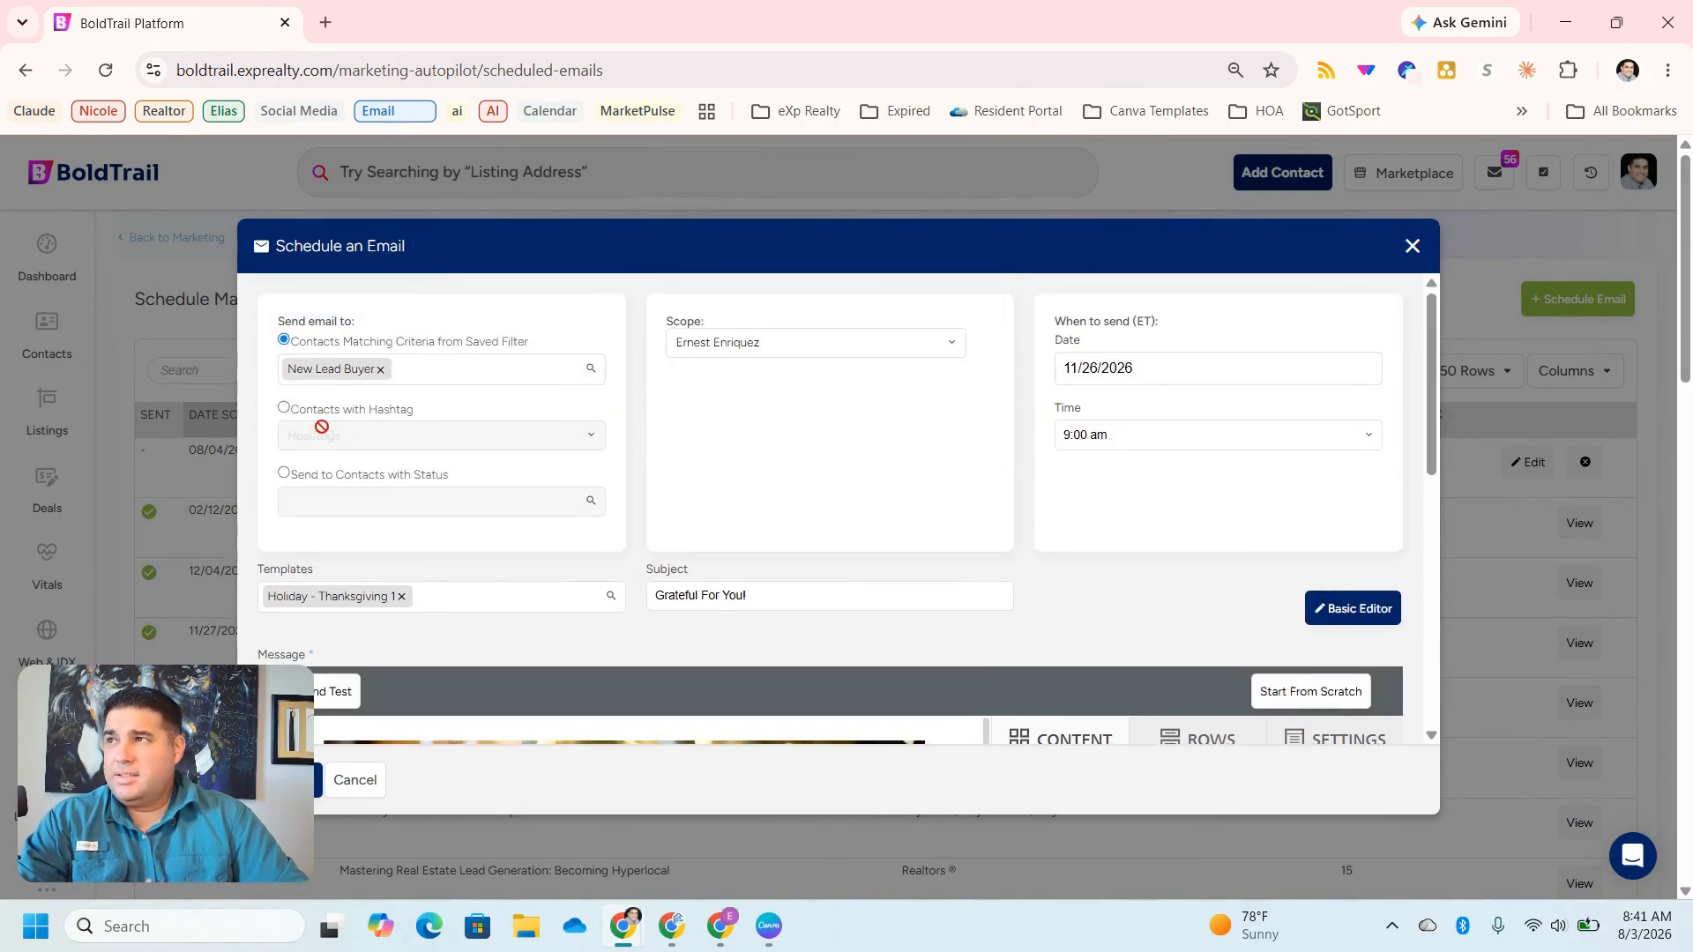
- Replace the New Lead Buyer recipient filter with All Leads and check the message down to the signature
left_click(380, 369)
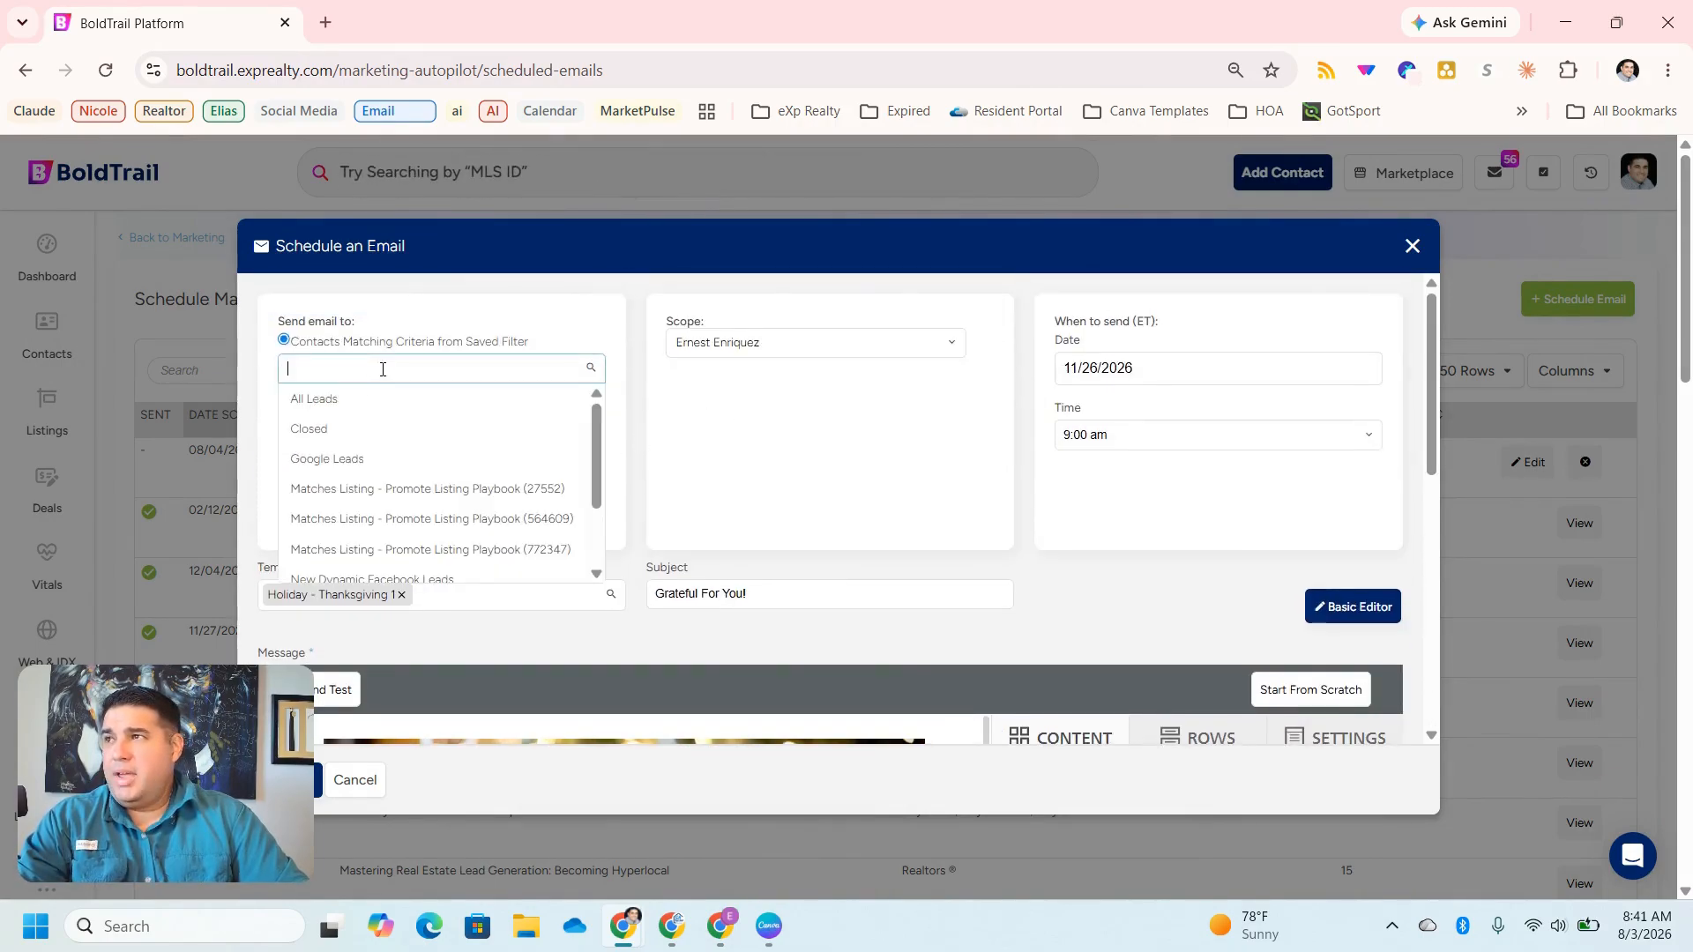
left_click(304, 395)
scroll(714, 451, "down", 8)
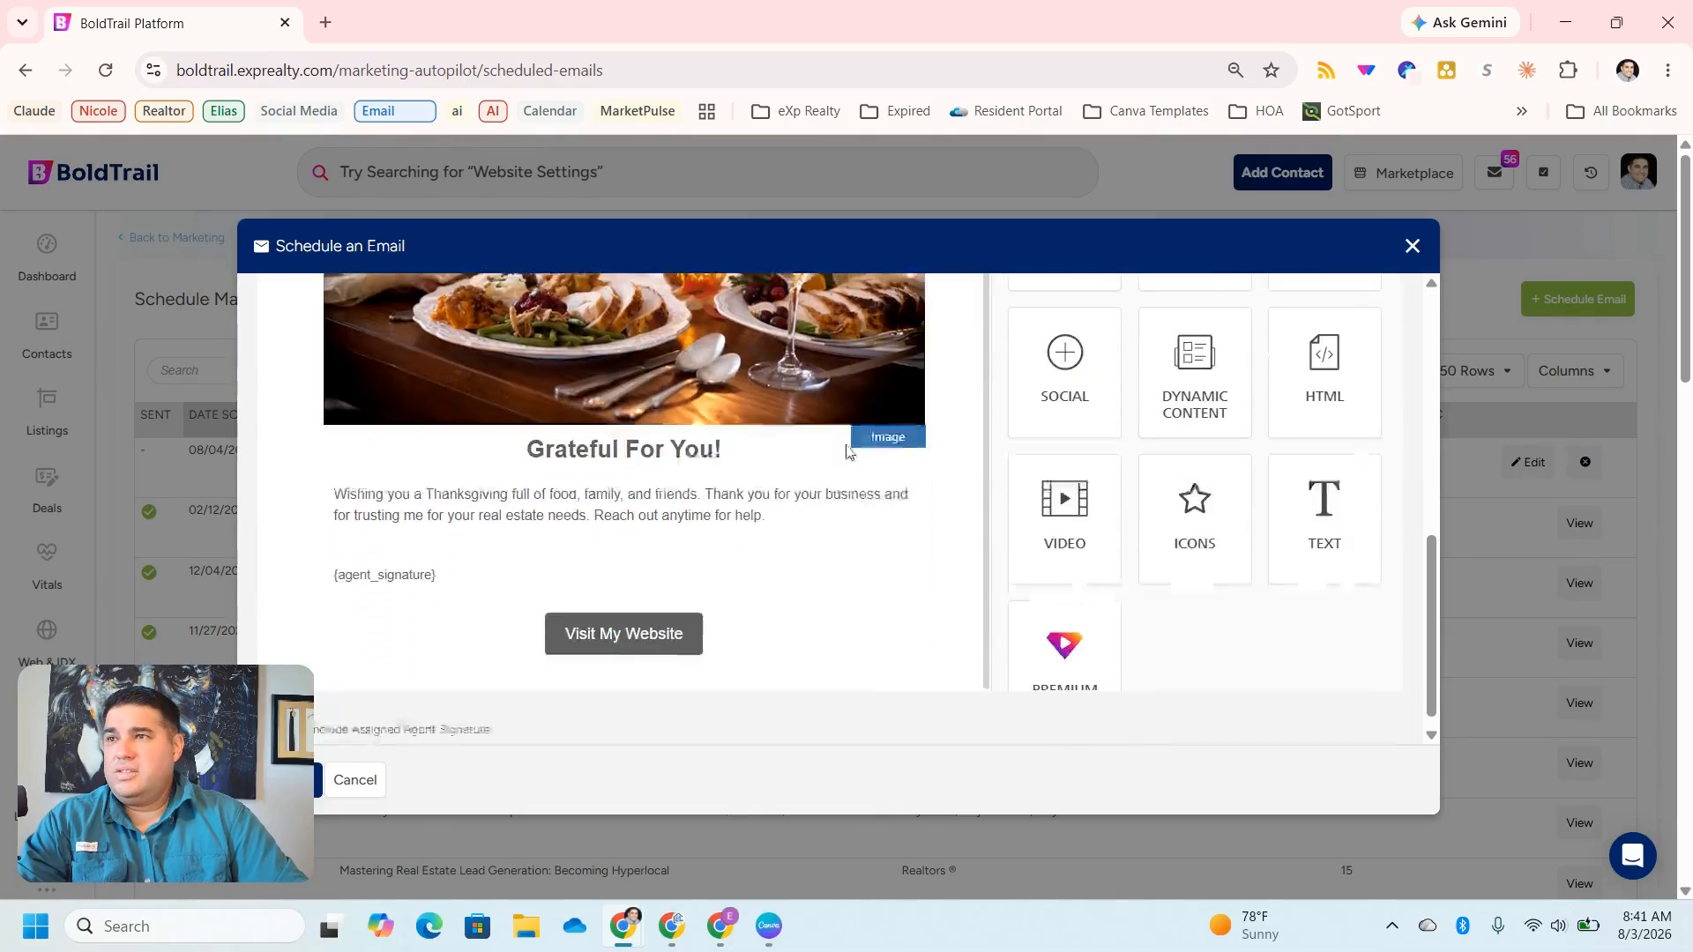
scroll(882, 536, "up", 3)
scroll(517, 446, "up", 5)
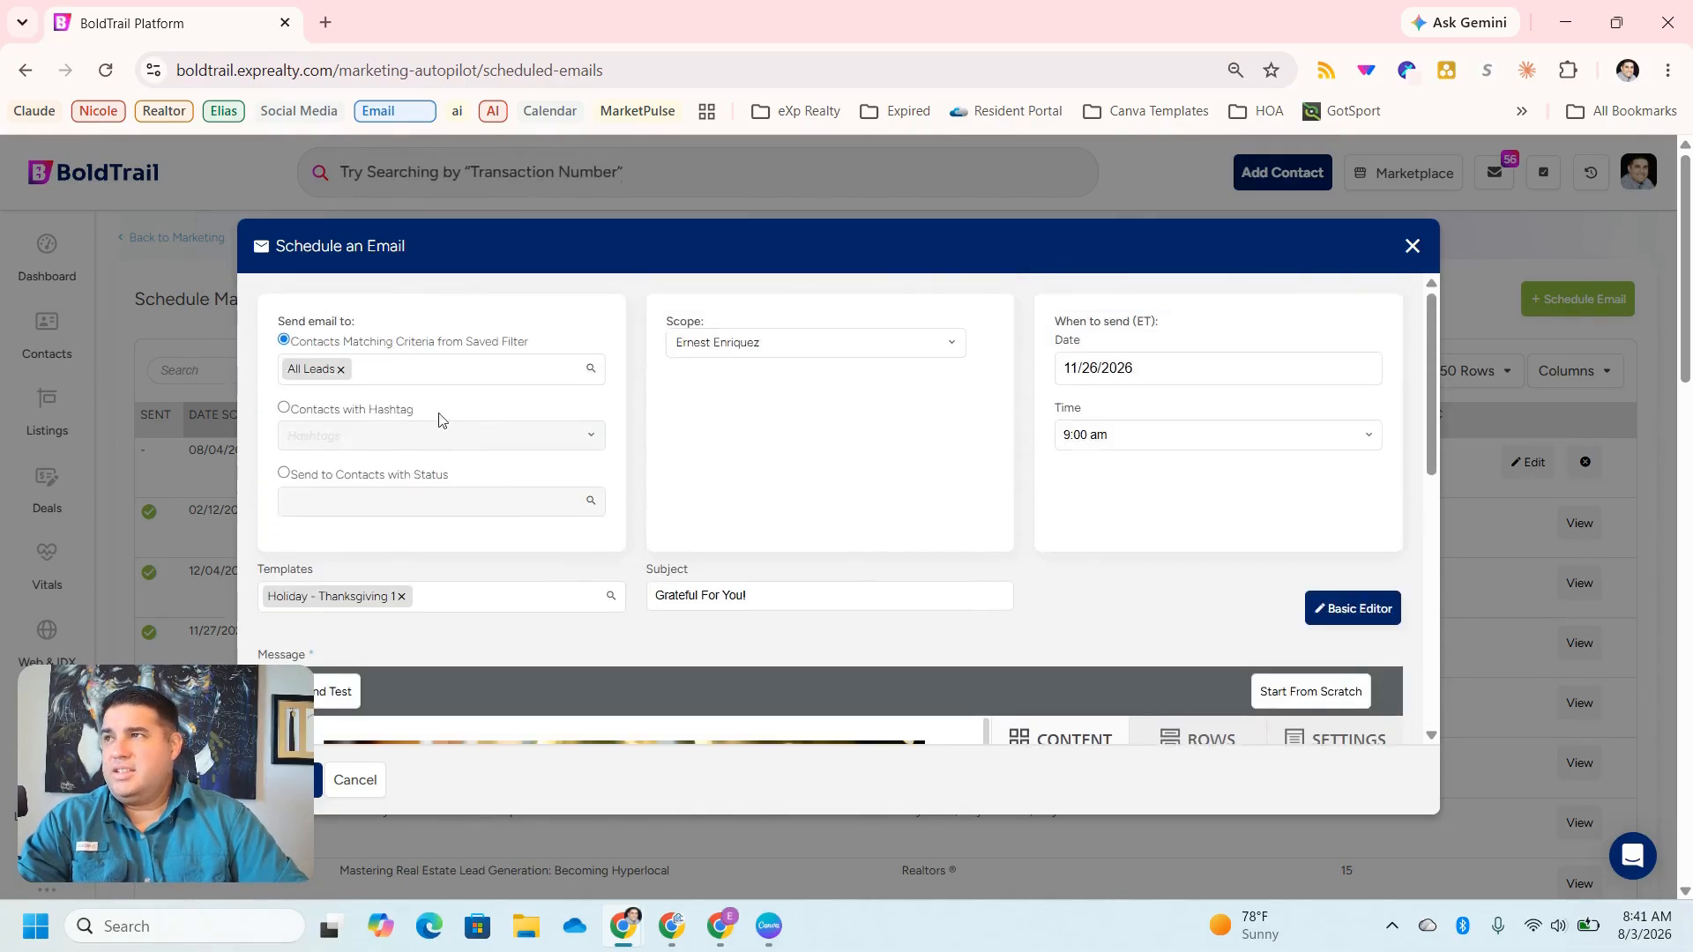
- Remove the All Leads filter, choose New Lead Buyer as the recipient filter, and review the email's settings and message
left_click(340, 368)
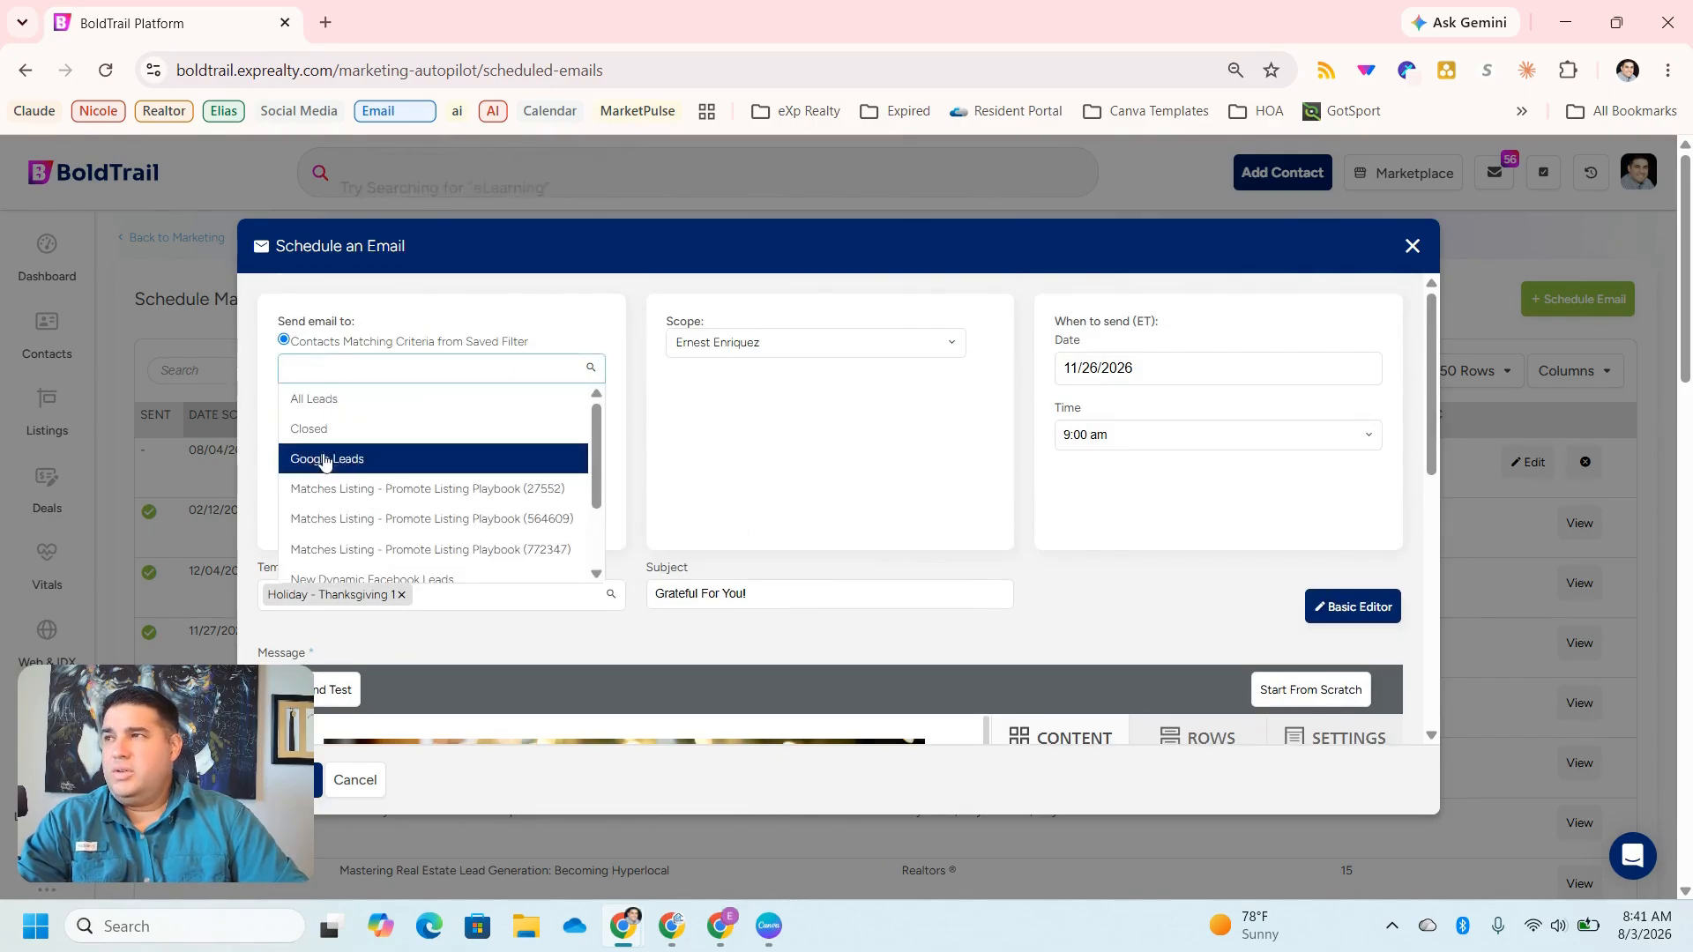
scroll(654, 470, "down", 4)
scroll(655, 474, "up", 5)
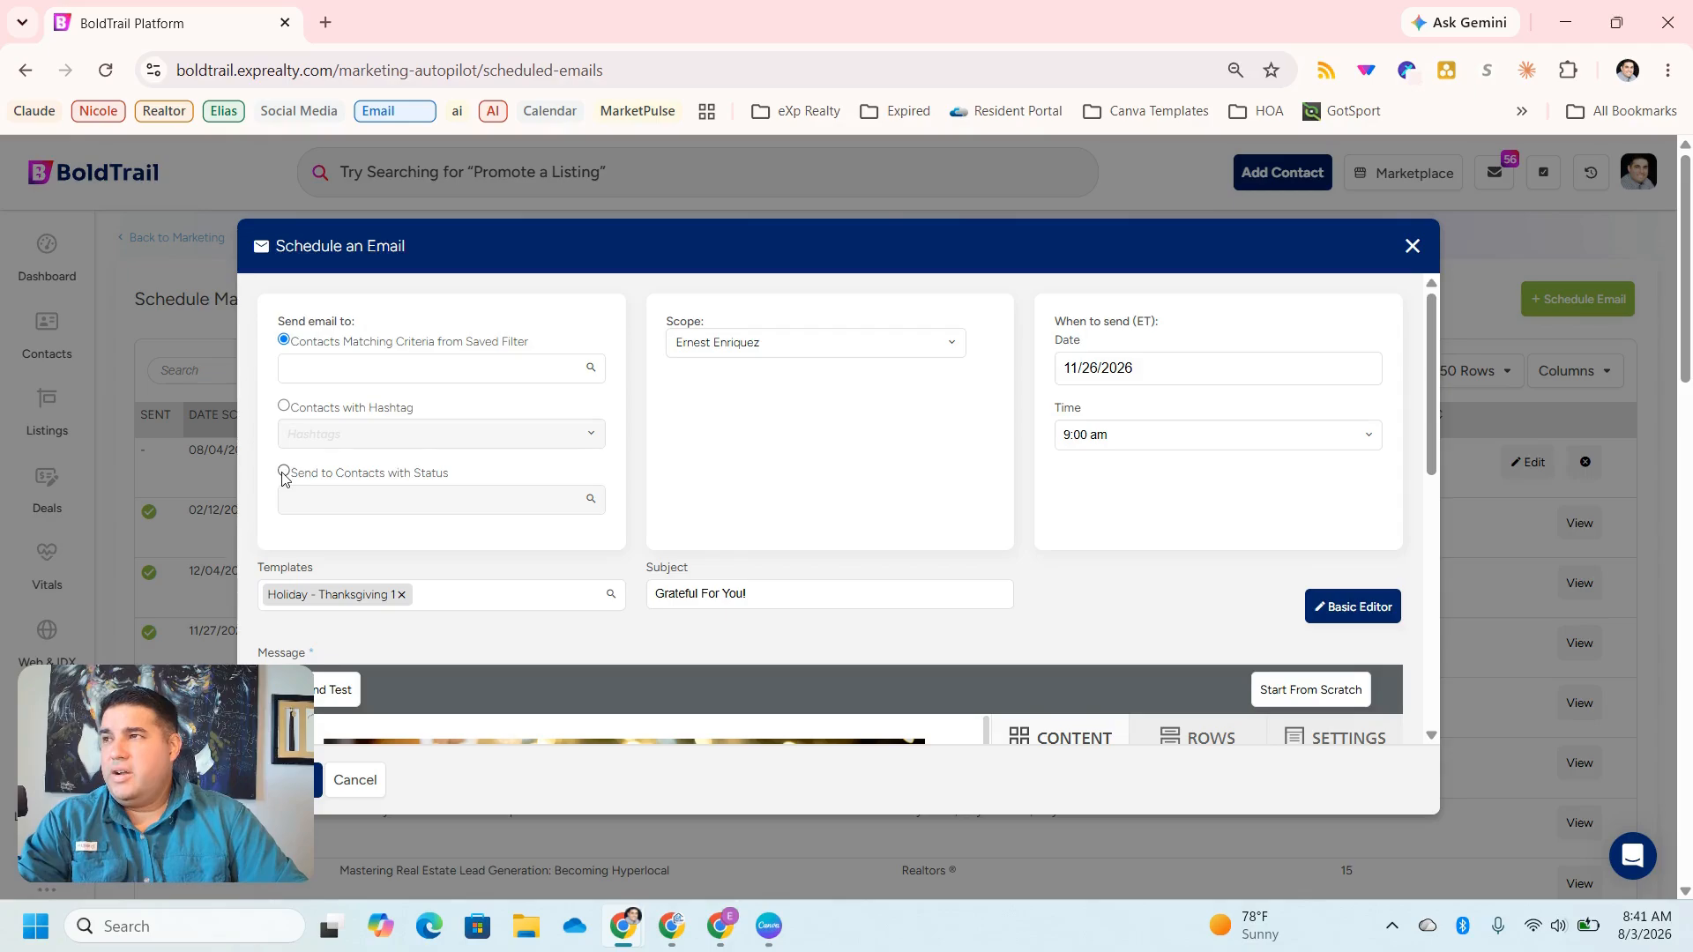
left_click(357, 368)
scroll(414, 489, "down", 3)
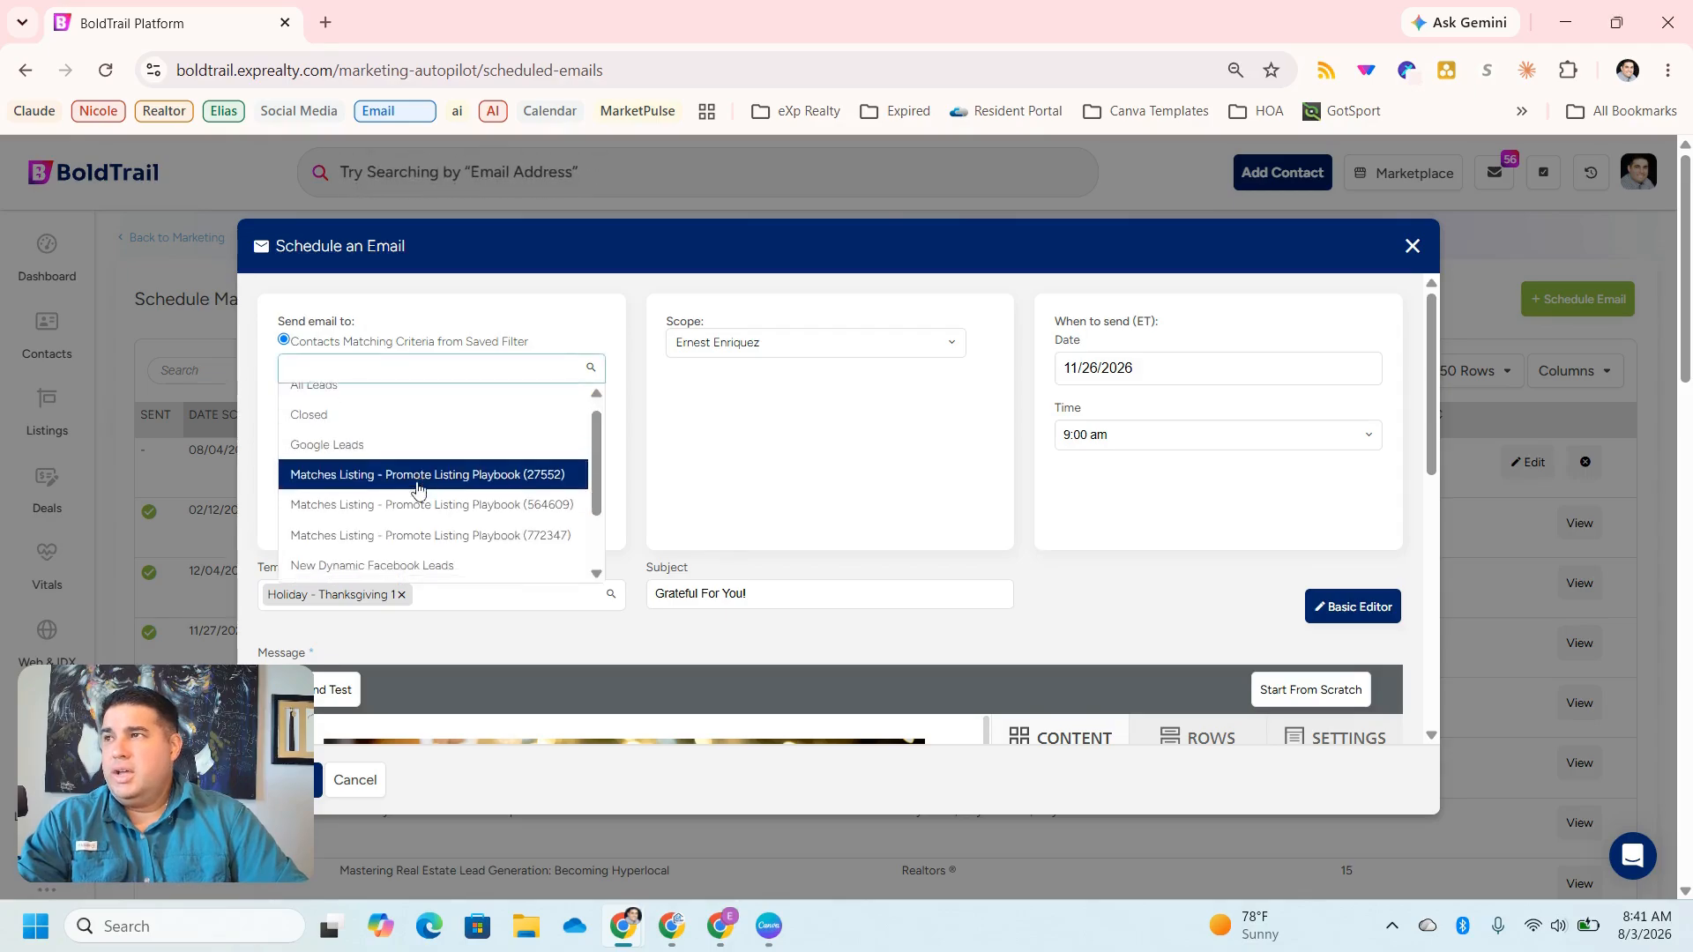
left_click(411, 508)
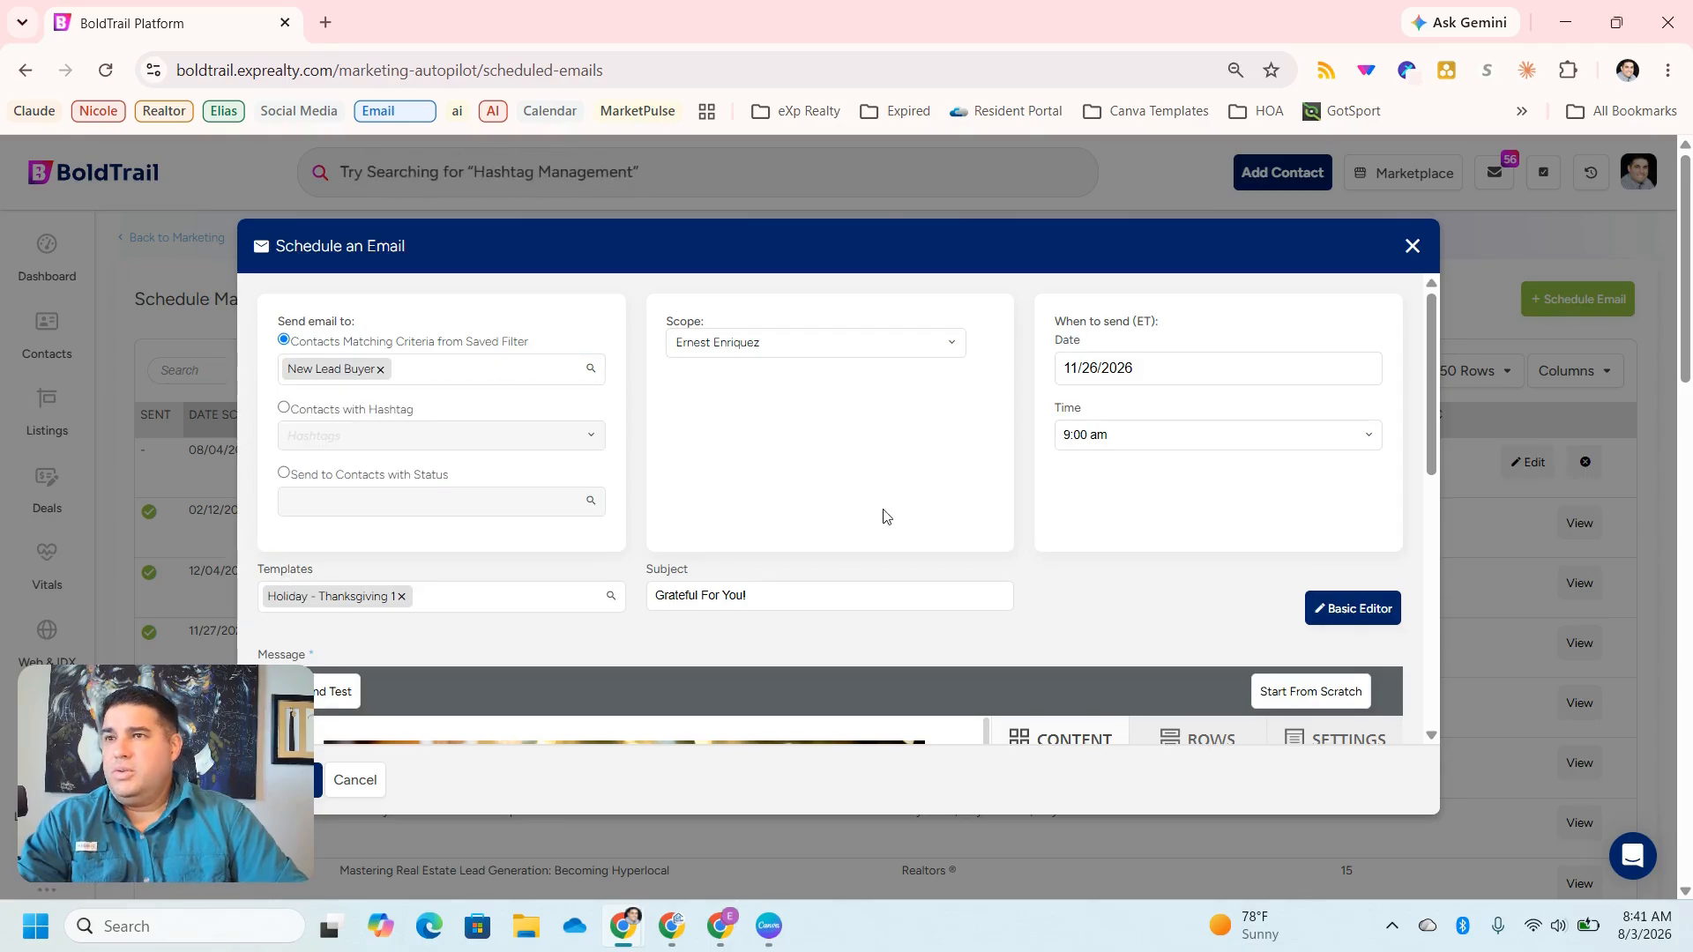
scroll(884, 514, "down", 6)
scroll(1160, 640, "down", 1)
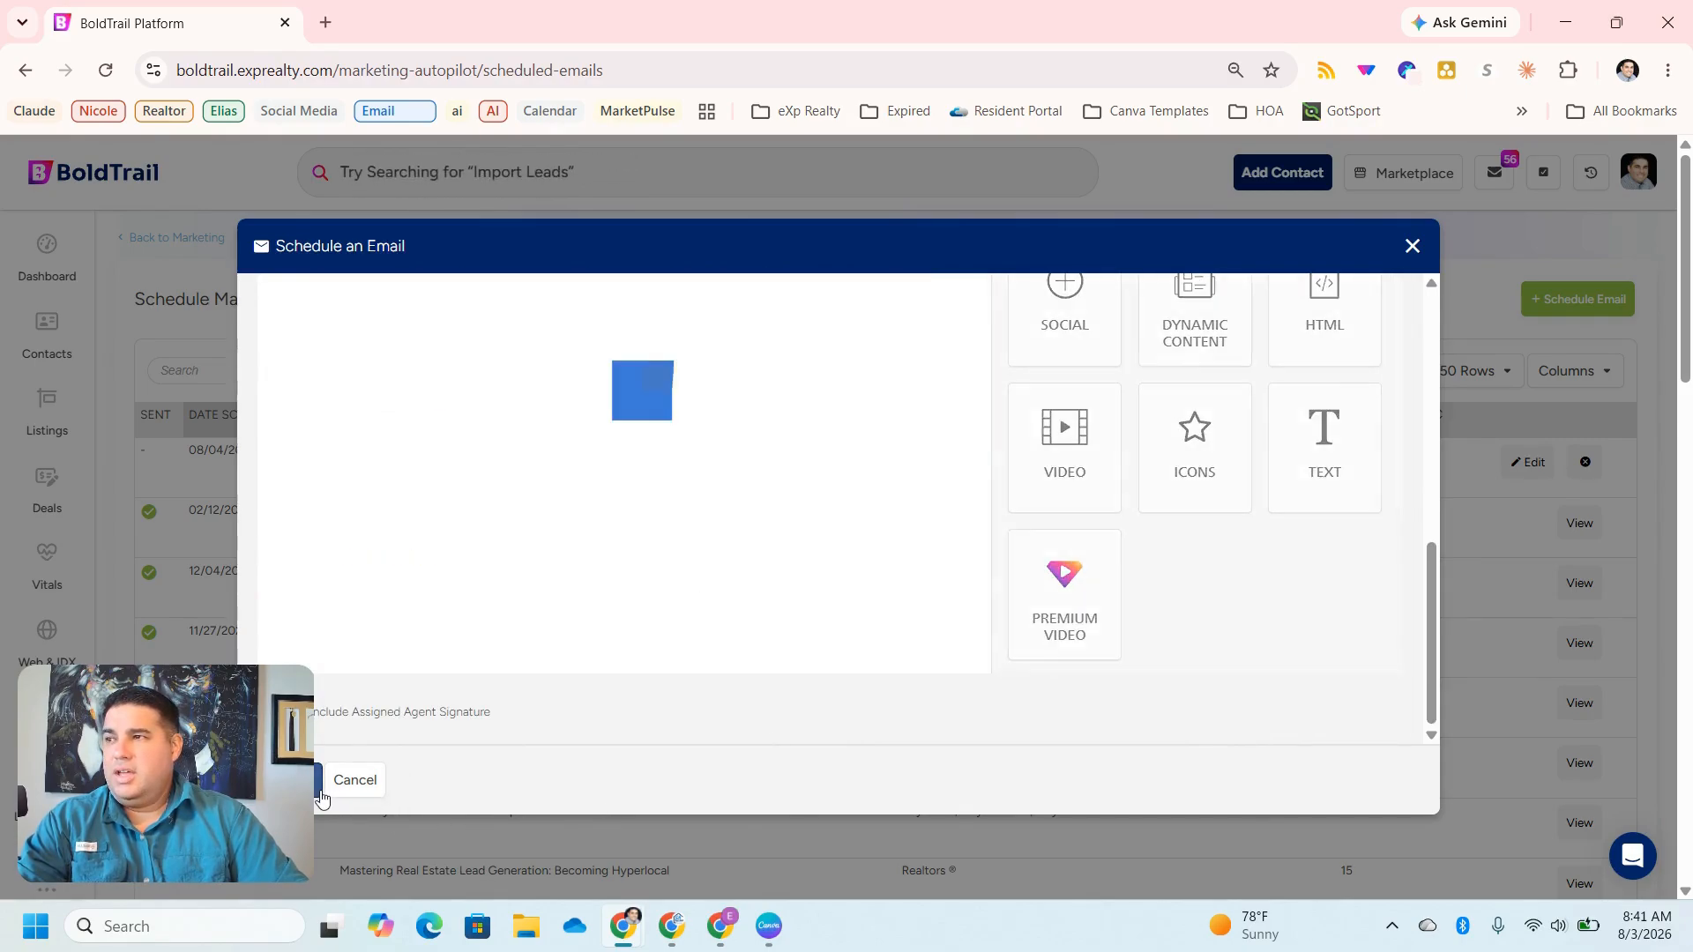
scroll(1005, 676, "up", 7)
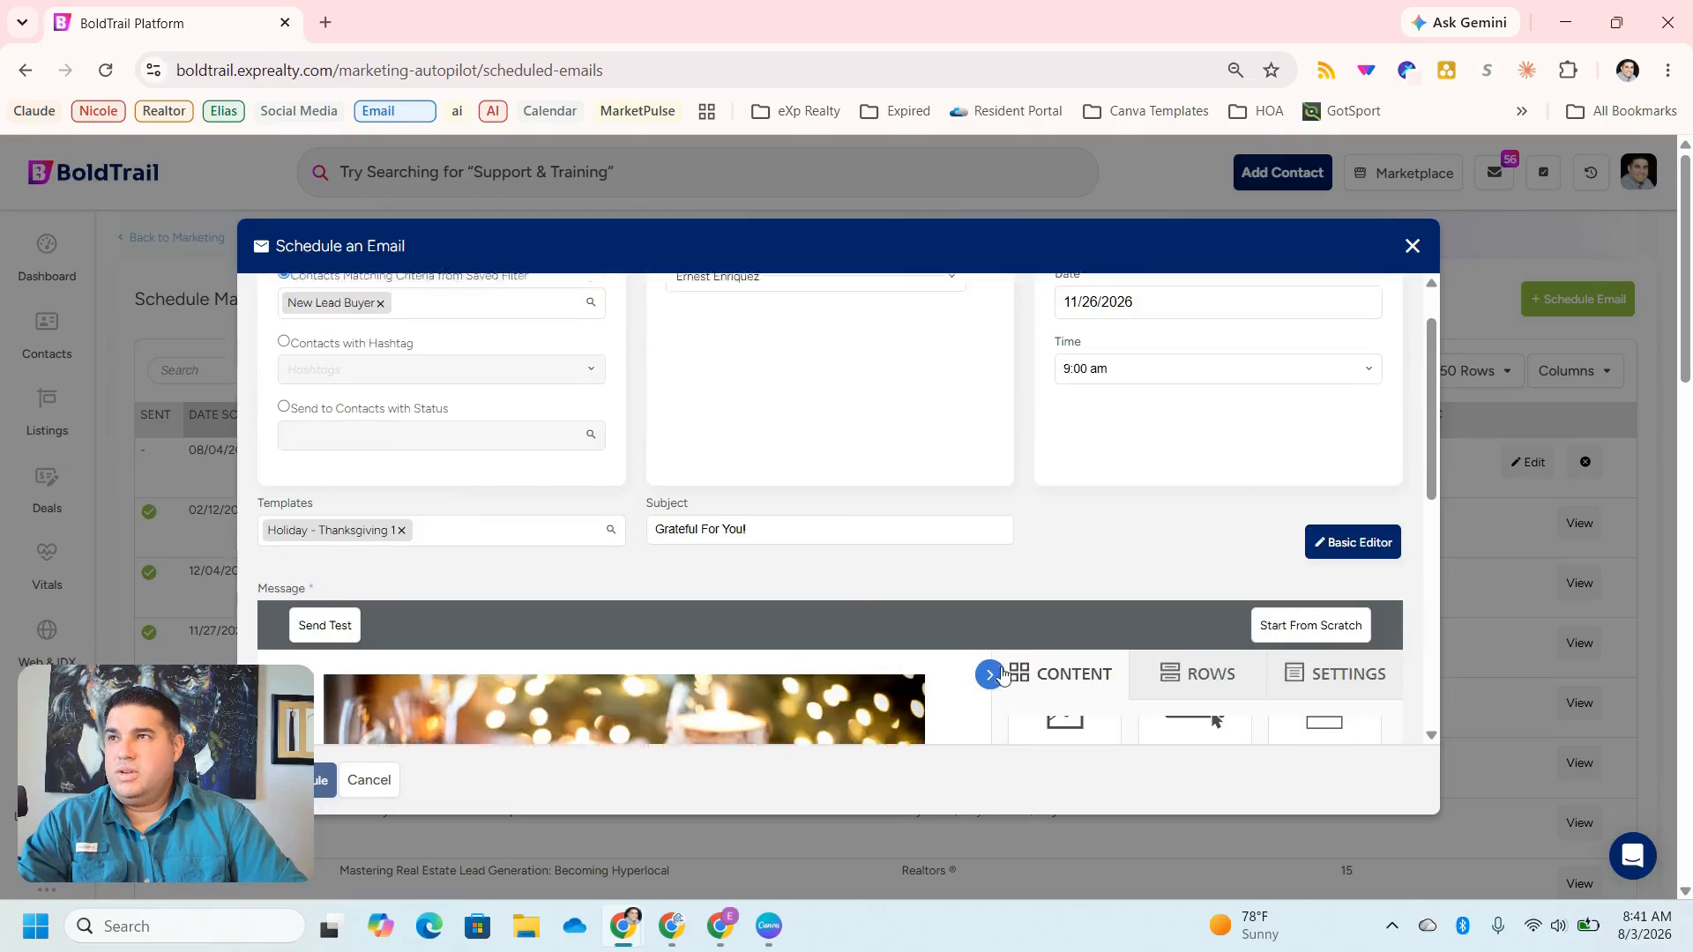